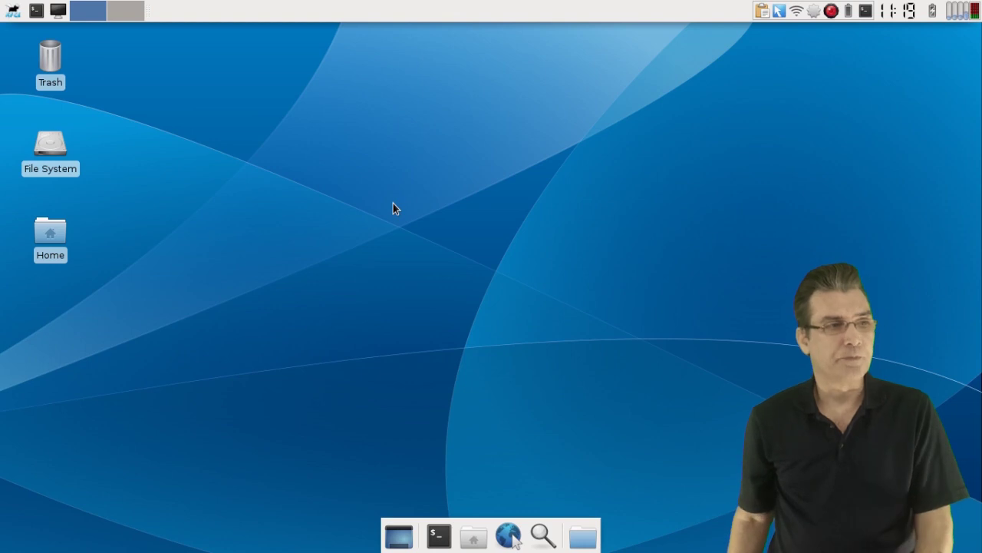
Step: Open the home folder in the file manager and view the About Thunar information, closing it when done
{"action": "double_click", "coordinate": [61, 235]}
{"action": "left_click_drag", "start_coordinate": [79, 29], "coordinate": [255, 77]}
{"action": "left_click", "coordinate": [307, 96]}
{"action": "left_click", "coordinate": [308, 123]}
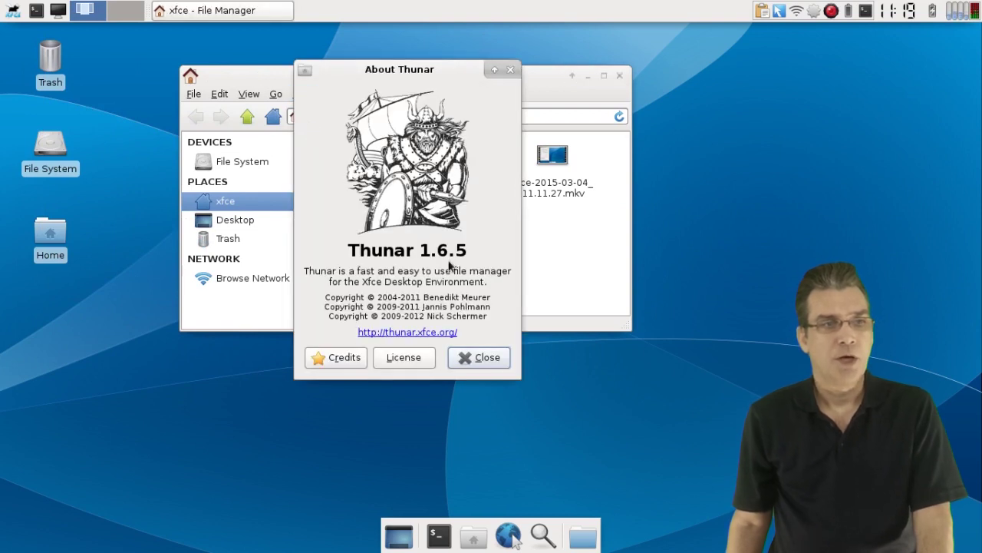
{"action": "left_click", "coordinate": [485, 362]}
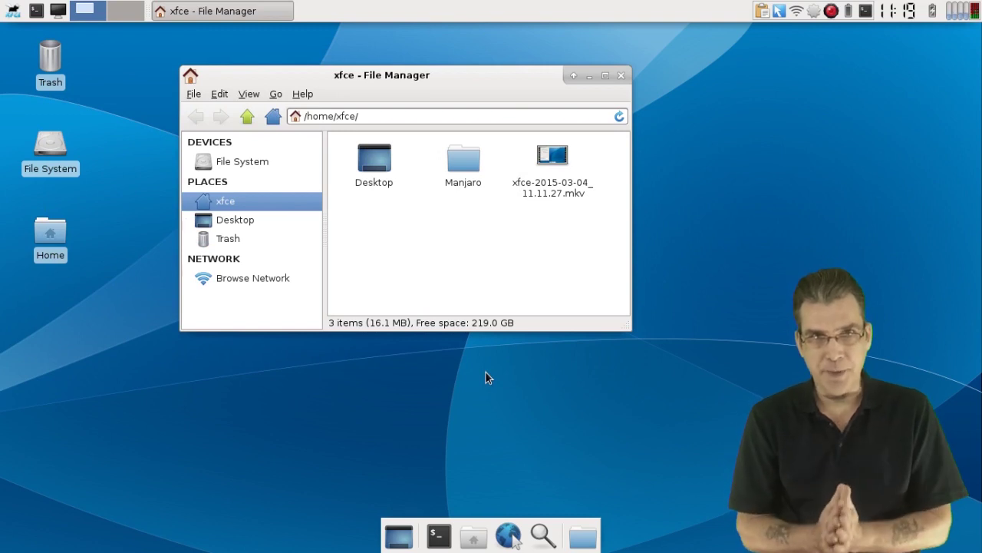
Step: Open the Manjaro folder in a new tab and switch back and forth between the xfce and Manjaro tabs
{"action": "right_click", "coordinate": [462, 156]}
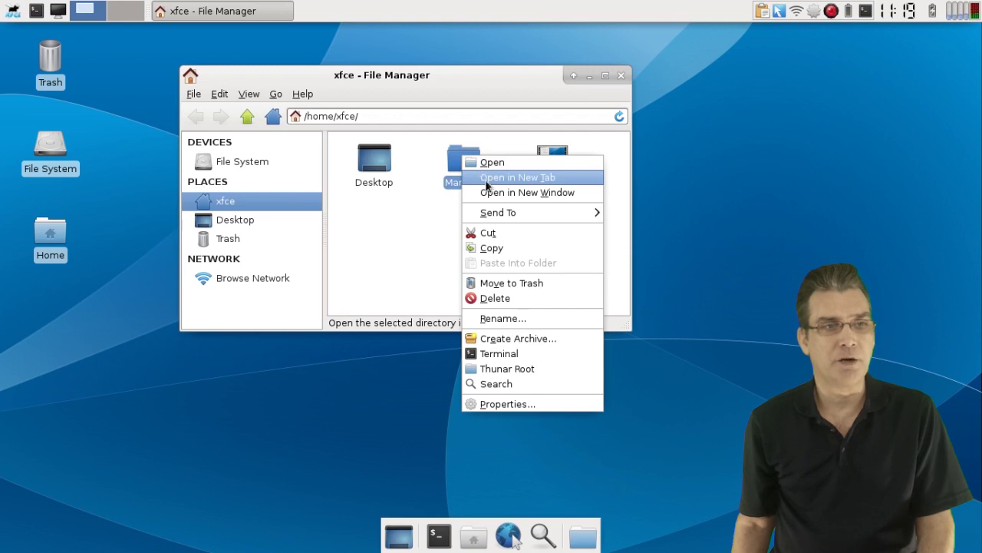
{"action": "left_click", "coordinate": [486, 178]}
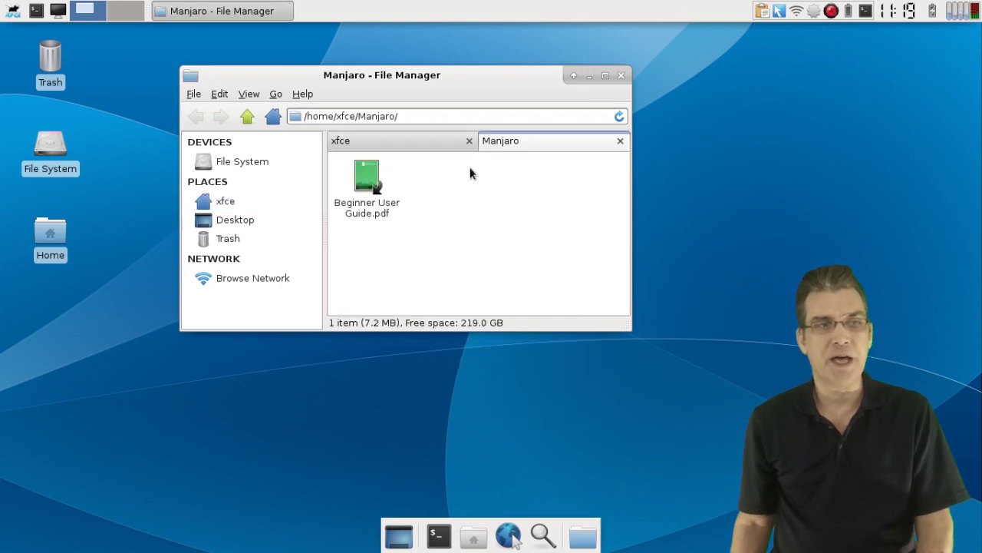
{"action": "left_click", "coordinate": [420, 140]}
{"action": "left_click", "coordinate": [511, 140]}
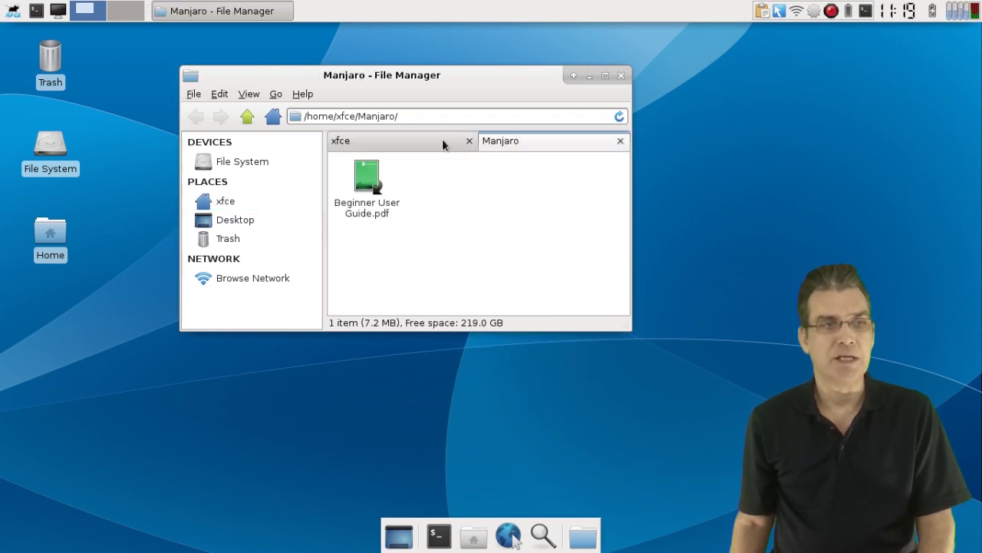
{"action": "left_click", "coordinate": [442, 140]}
{"action": "left_click", "coordinate": [525, 139]}
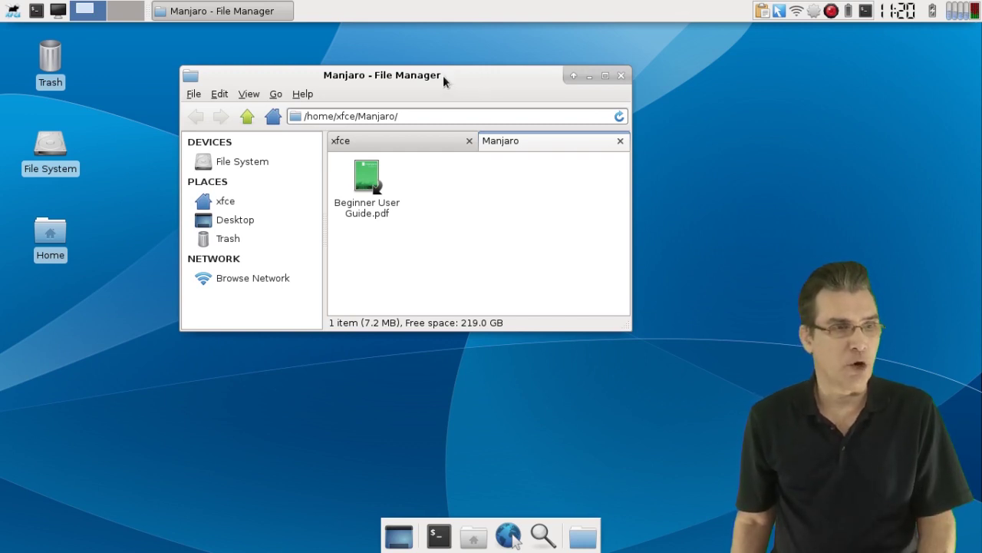
Step: Move the file manager window partly off the desktop's edge, return it to the middle, and close it
{"action": "left_click_drag", "start_coordinate": [442, 76], "coordinate": [9, 200]}
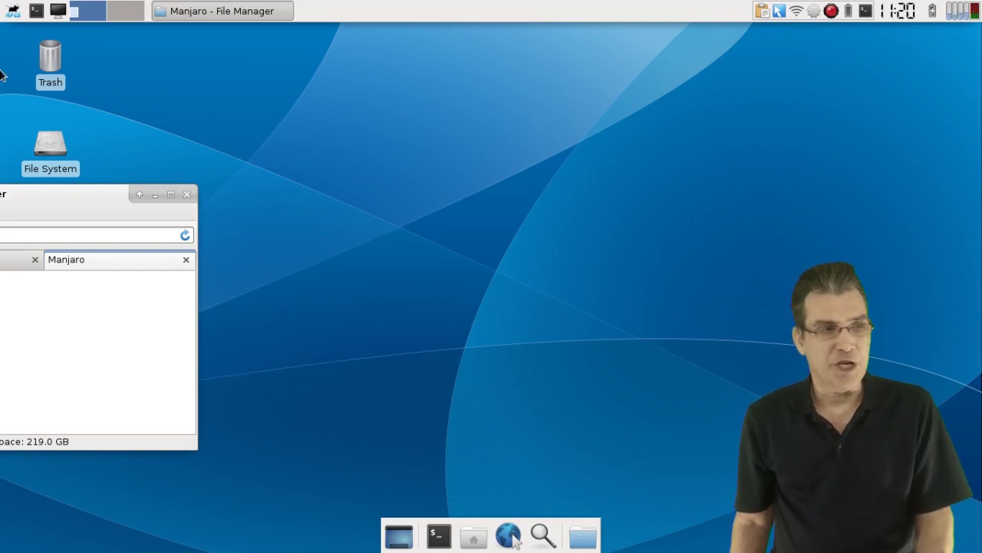
{"action": "left_click_drag", "start_coordinate": [68, 195], "coordinate": [559, 121]}
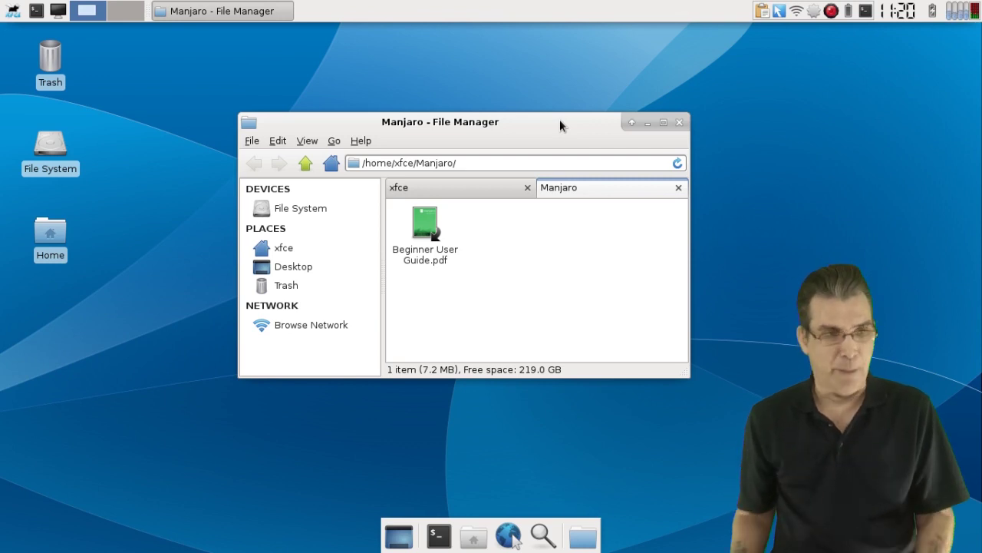
{"action": "left_click_drag", "start_coordinate": [542, 121], "coordinate": [566, 273]}
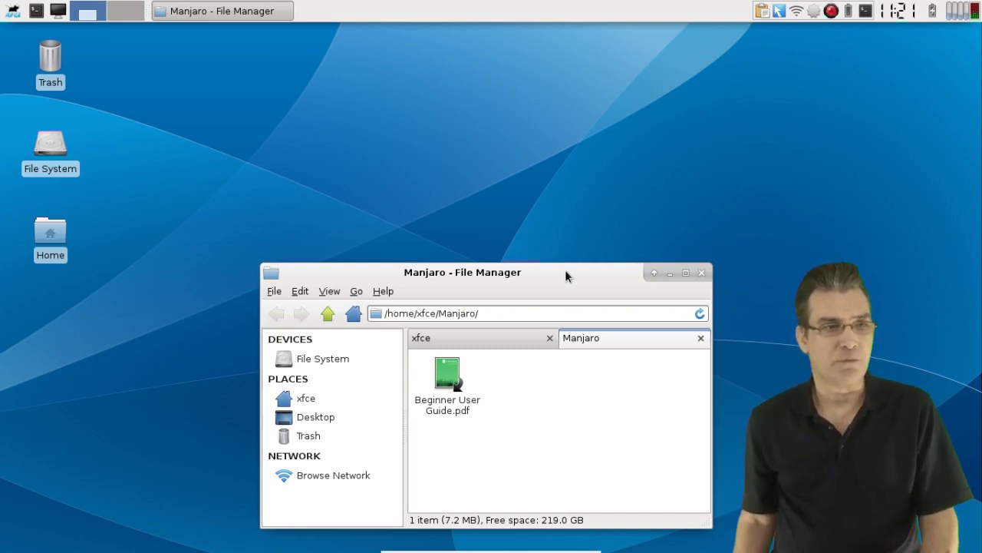
{"action": "left_click_drag", "start_coordinate": [564, 271], "coordinate": [493, 117]}
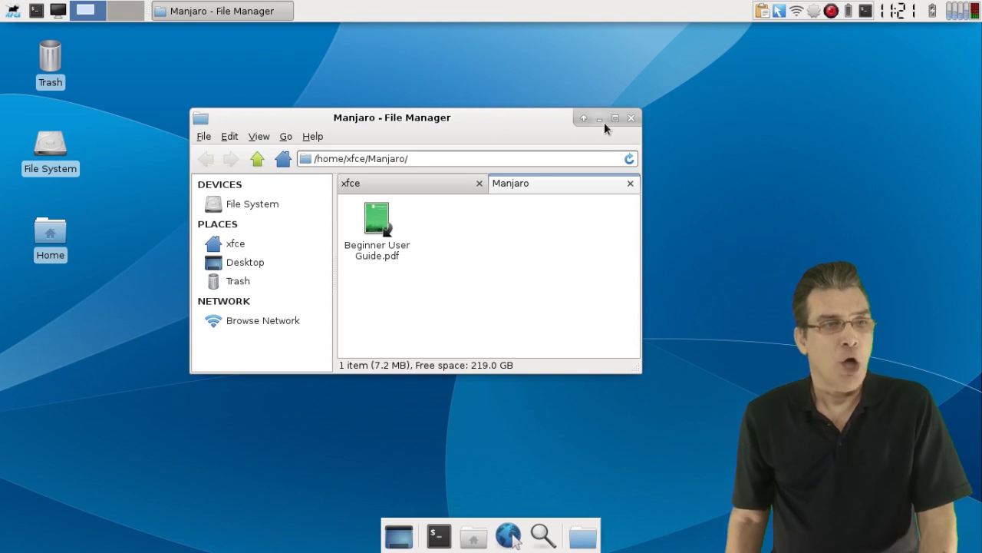
{"action": "left_click", "coordinate": [631, 117]}
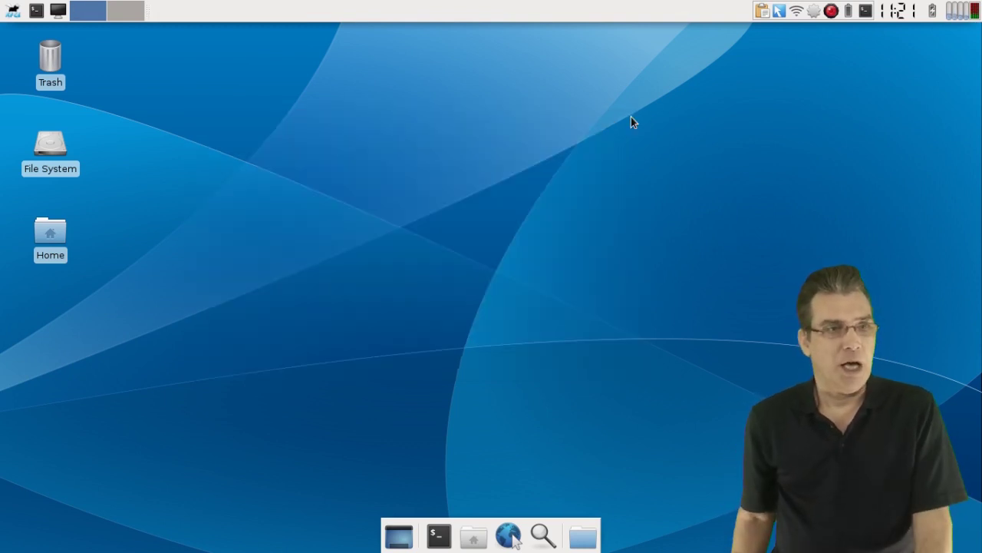
Step: Open the desktop settings and look through the available wallpapers, folder choices and style options, keeping the Stretched style
{"action": "right_click", "coordinate": [631, 118]}
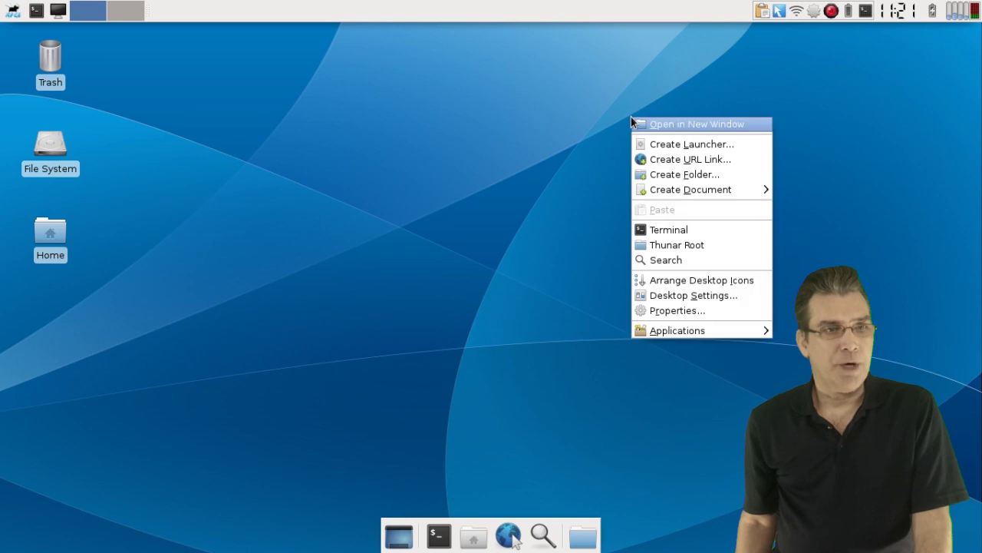
{"action": "left_click", "coordinate": [672, 300]}
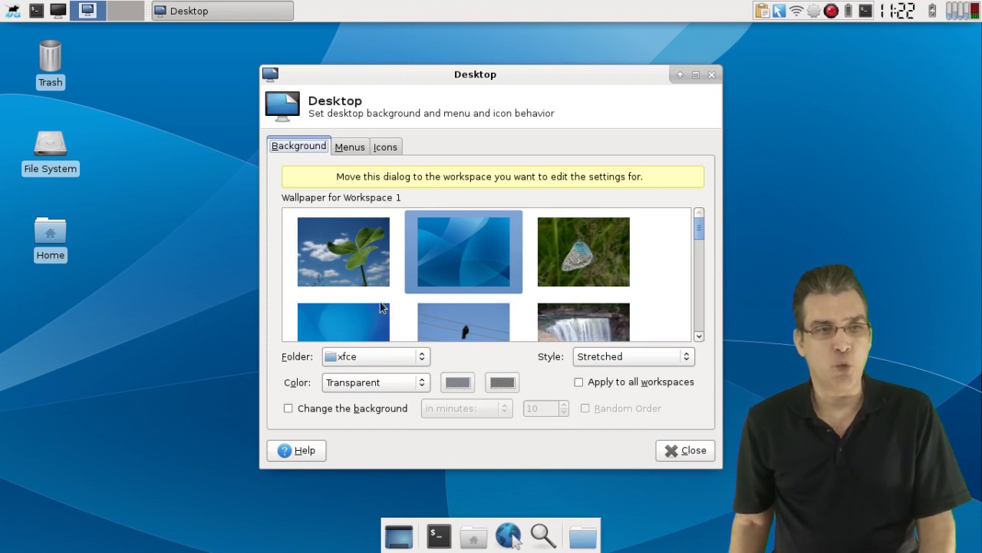
{"action": "scroll", "coordinate": [530, 290], "scroll_direction": "down", "scroll_amount": 10}
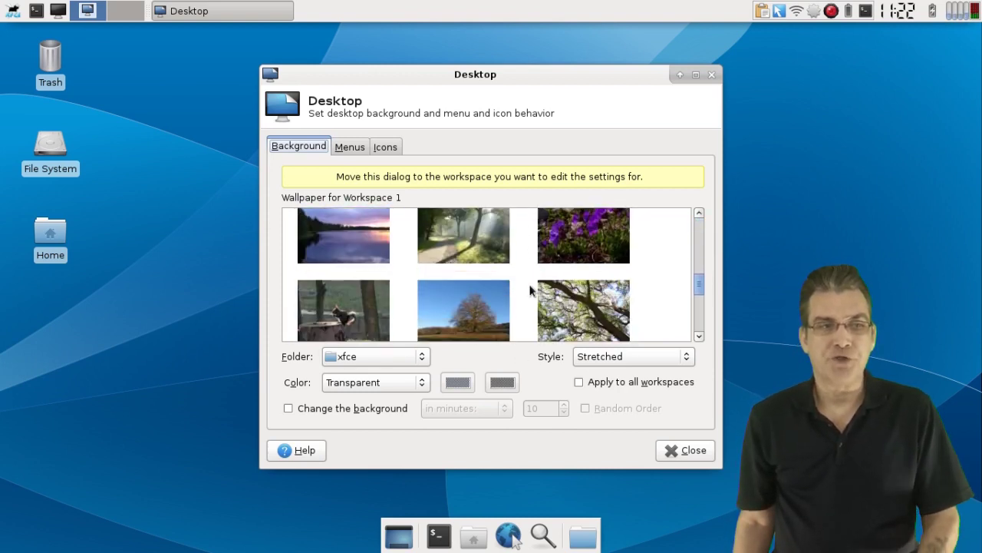
{"action": "left_click", "coordinate": [360, 358]}
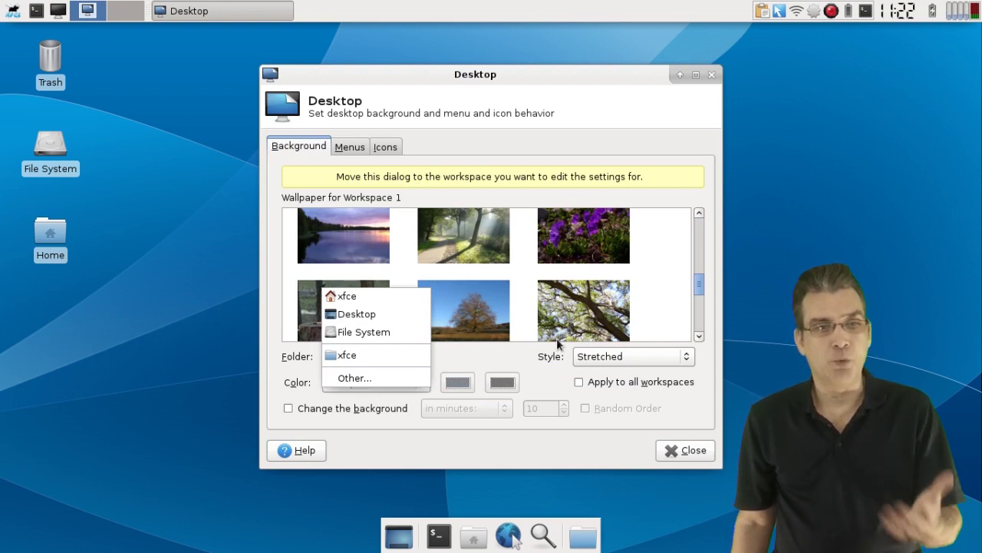
{"action": "left_click", "coordinate": [680, 264]}
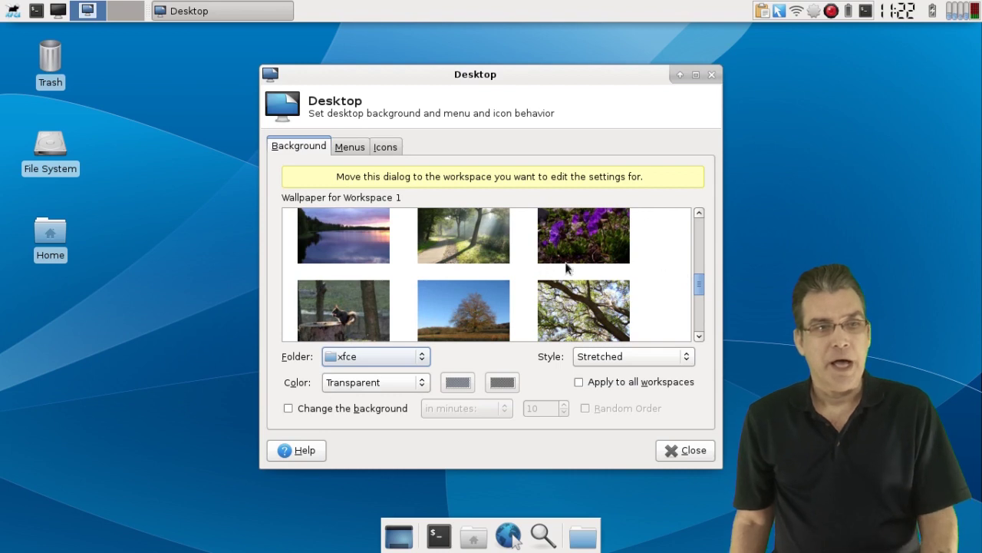
{"action": "left_click", "coordinate": [611, 357]}
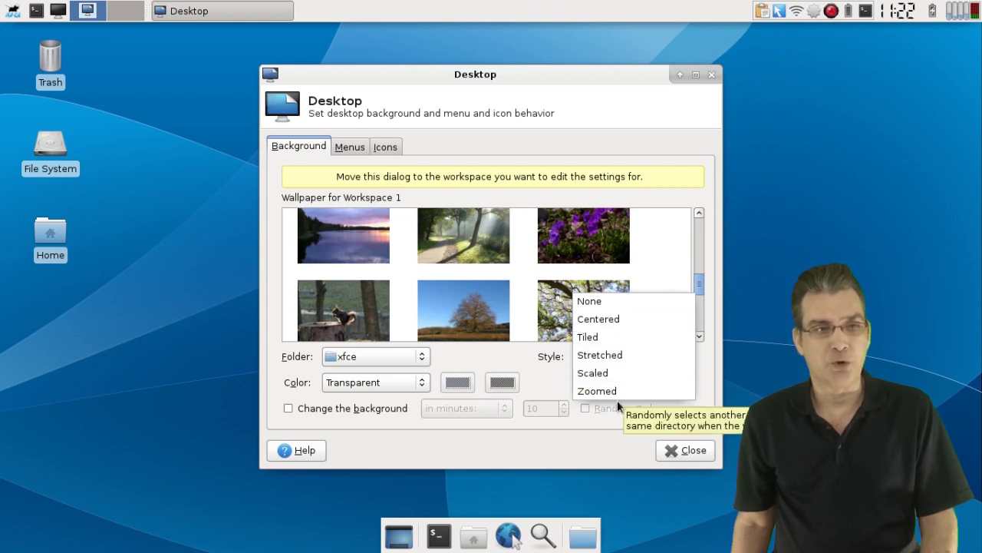
{"action": "left_click", "coordinate": [624, 360]}
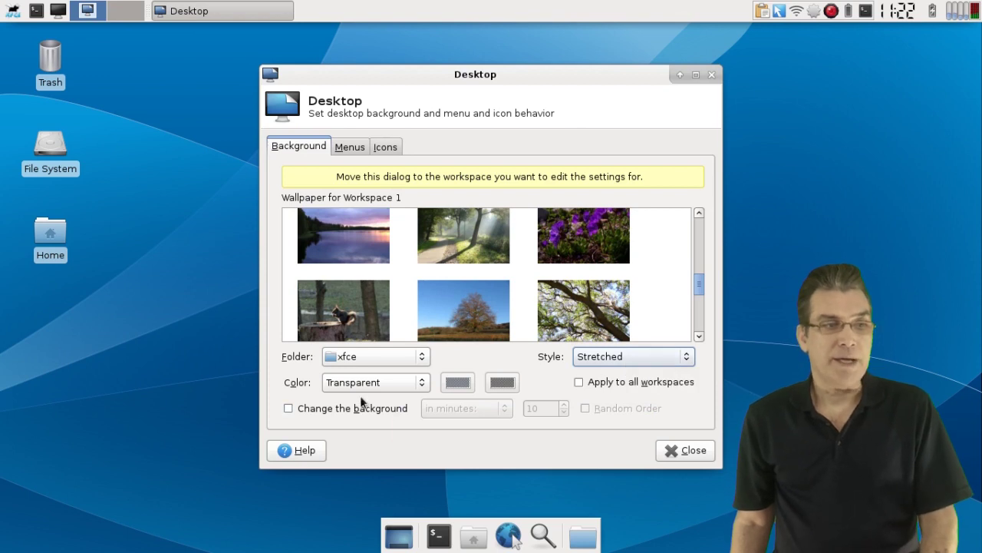
Step: Set the wallpaper style to None and view the background color options, leaving Transparent selected
{"action": "left_click", "coordinate": [598, 356]}
{"action": "left_click", "coordinate": [596, 298]}
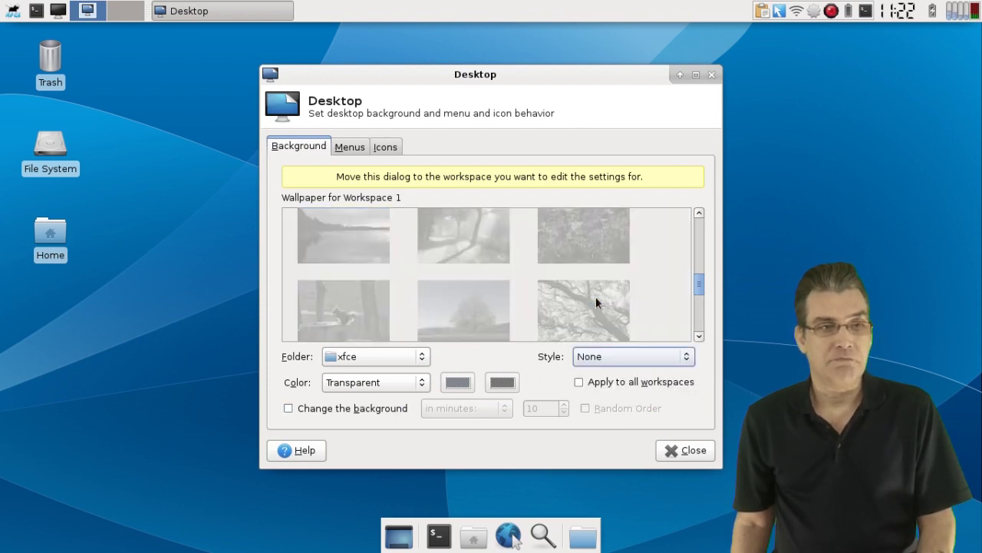
{"action": "left_click", "coordinate": [353, 383]}
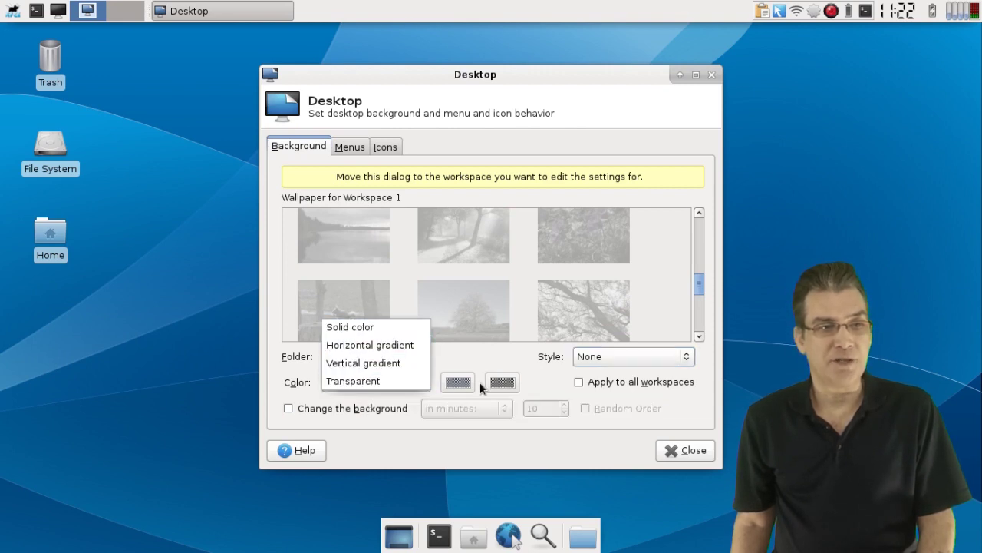
{"action": "left_click", "coordinate": [490, 359]}
Step: Try the Scaled wallpaper style, and set the style back to Stretched
{"action": "left_click", "coordinate": [656, 357]}
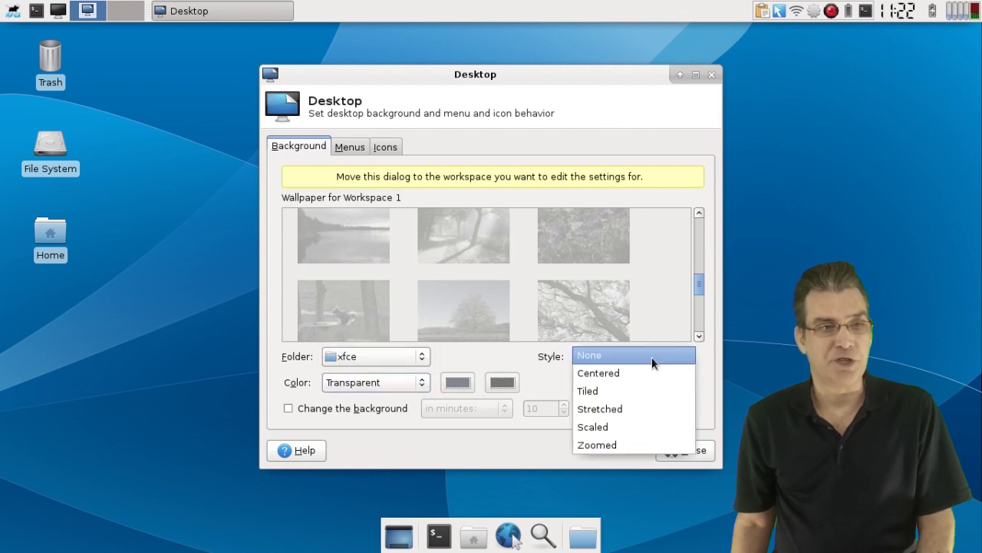
{"action": "left_click", "coordinate": [634, 426]}
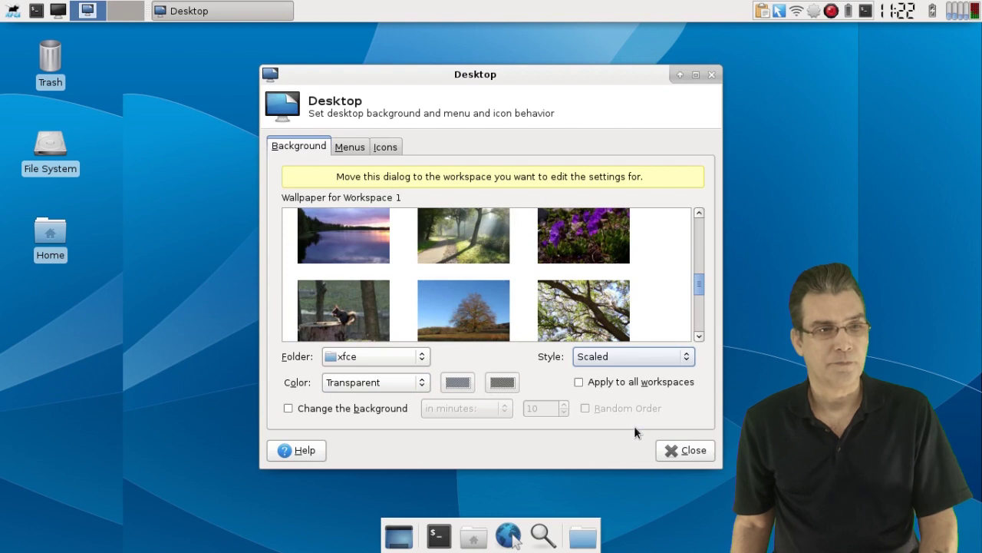
{"action": "left_click", "coordinate": [634, 355]}
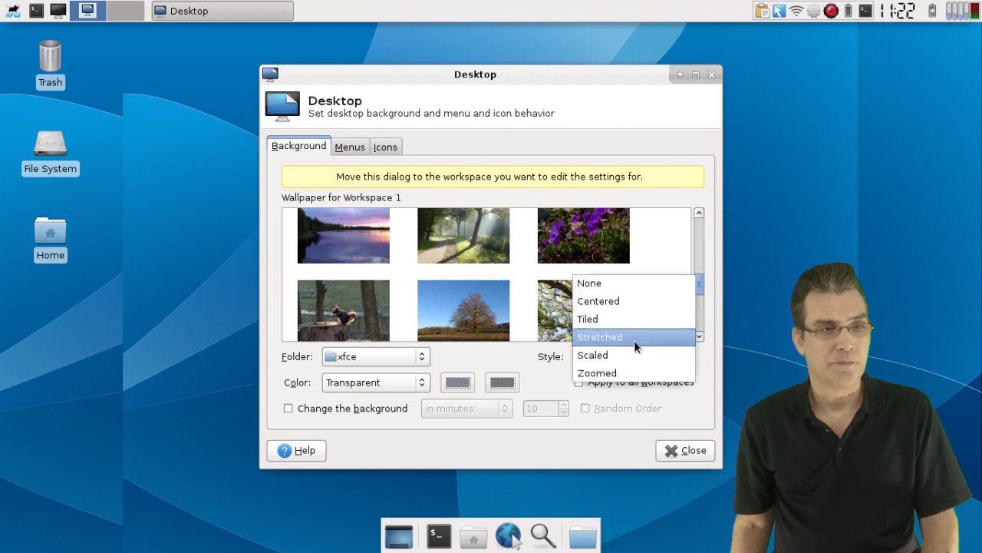
{"action": "left_click", "coordinate": [634, 340]}
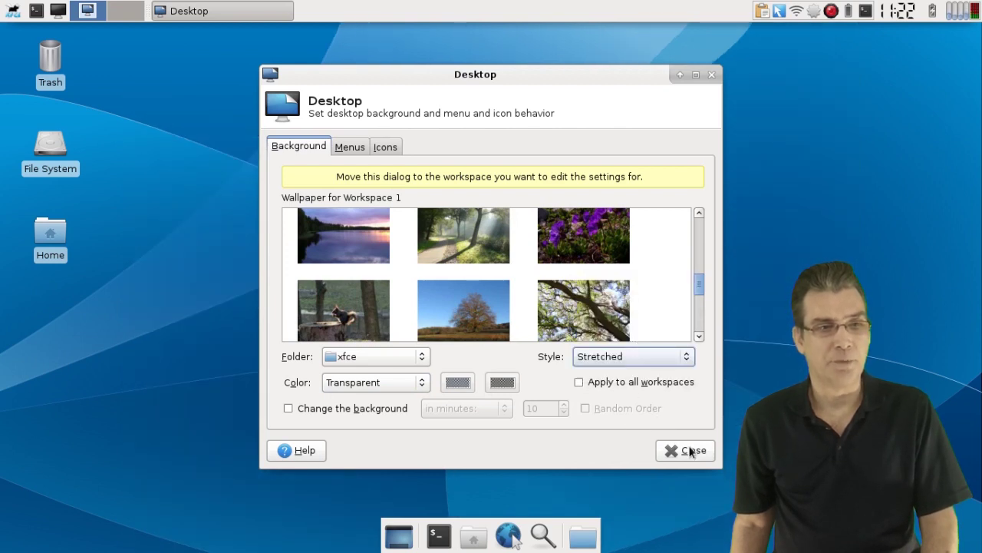
Step: Review the desktop menu and window list menu settings, and view the desktop's context menu with its Applications submenu
{"action": "left_click", "coordinate": [351, 150]}
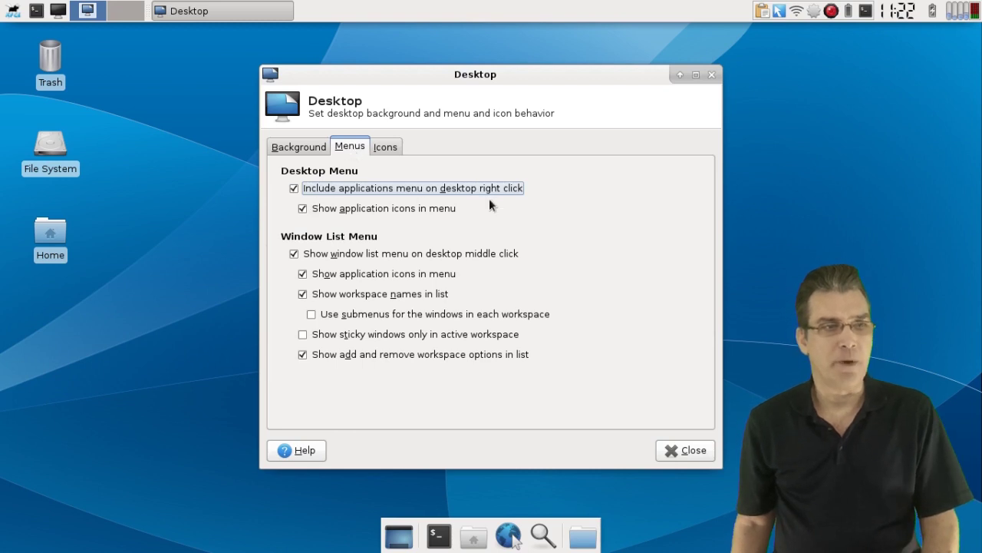
{"action": "right_click", "coordinate": [784, 202]}
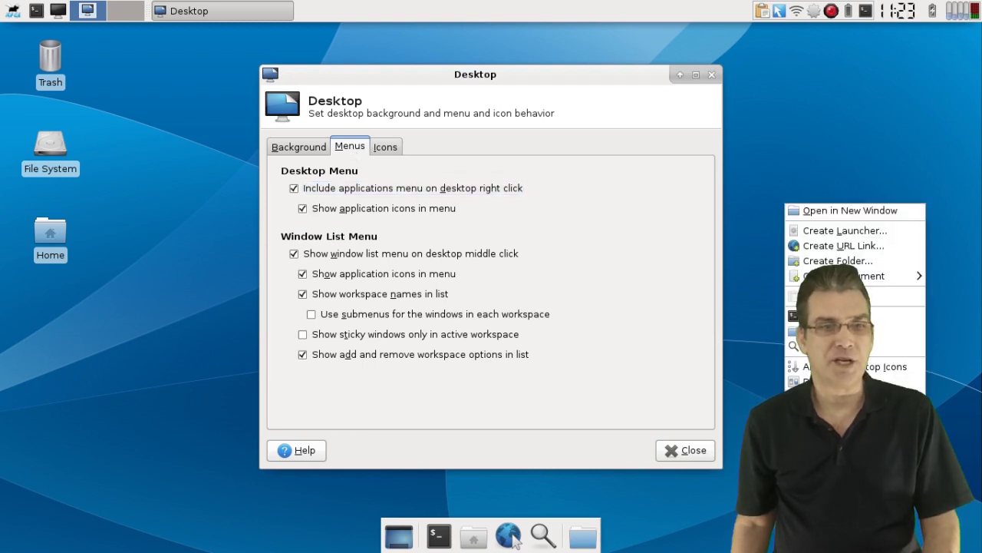
{"action": "mouse_move", "coordinate": [789, 295]}
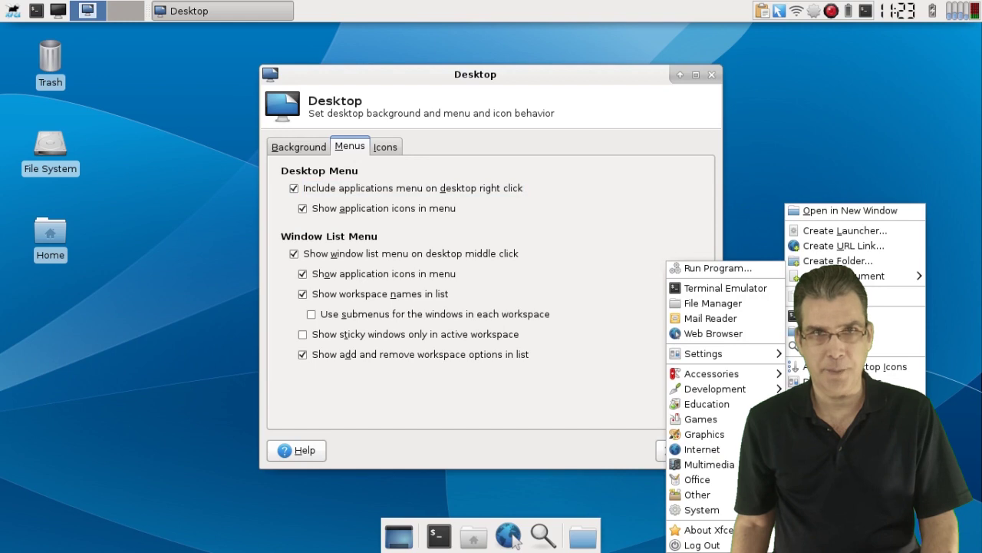
{"action": "left_click", "coordinate": [635, 241]}
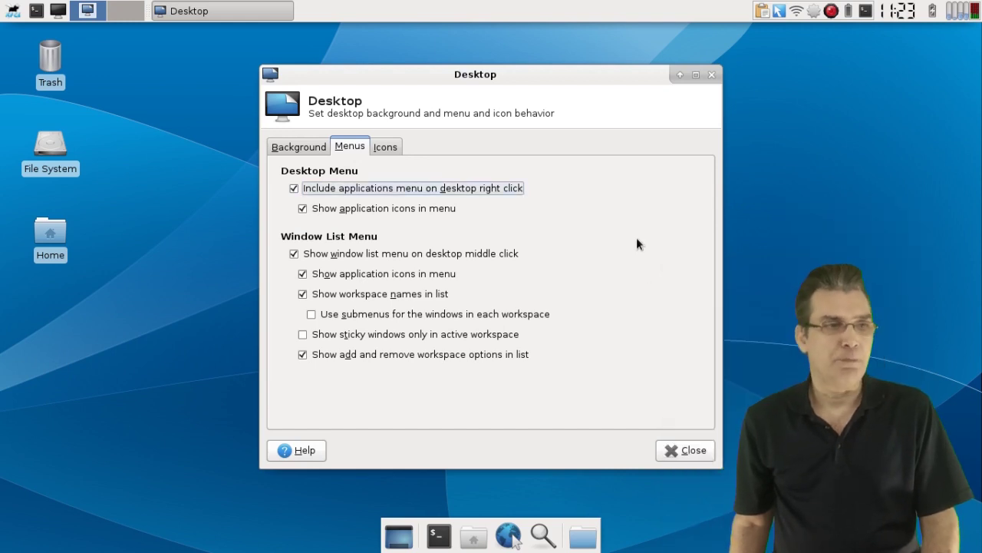
Step: Hide the Home, Filesystem, Trash and Removable Devices default icons from the desktop and close the desktop settings
{"action": "left_click", "coordinate": [387, 147]}
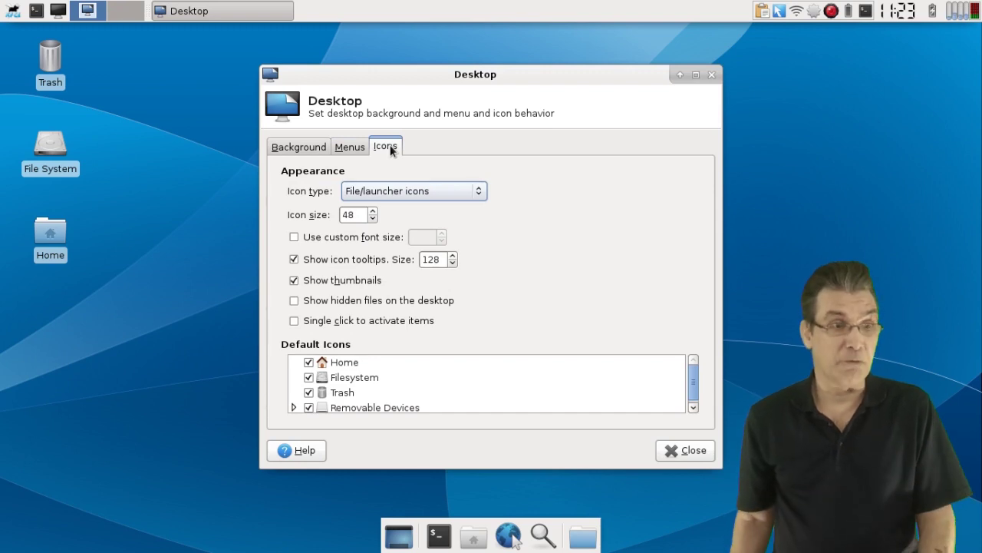
{"action": "left_click", "coordinate": [309, 362]}
{"action": "left_click", "coordinate": [309, 378]}
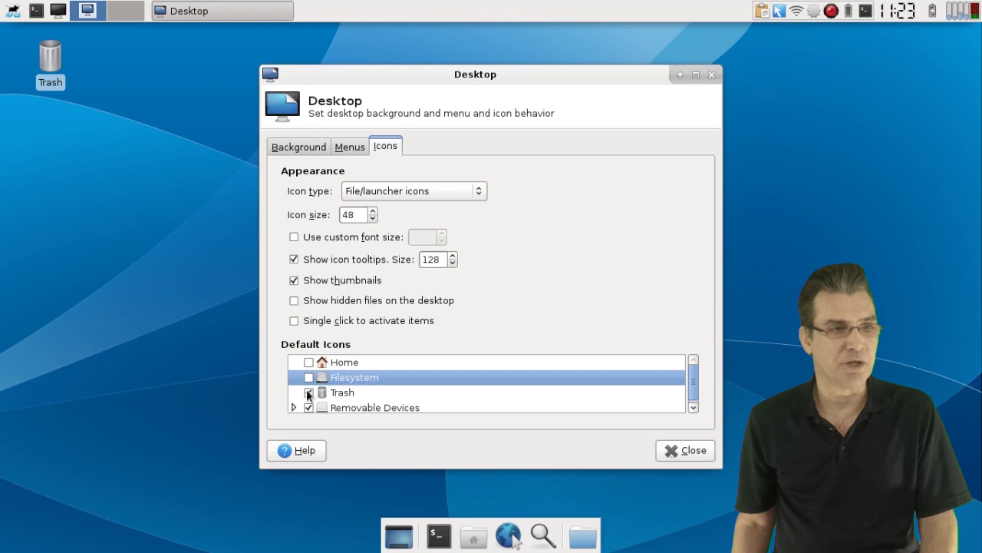
{"action": "left_click", "coordinate": [309, 393]}
{"action": "left_click", "coordinate": [309, 407]}
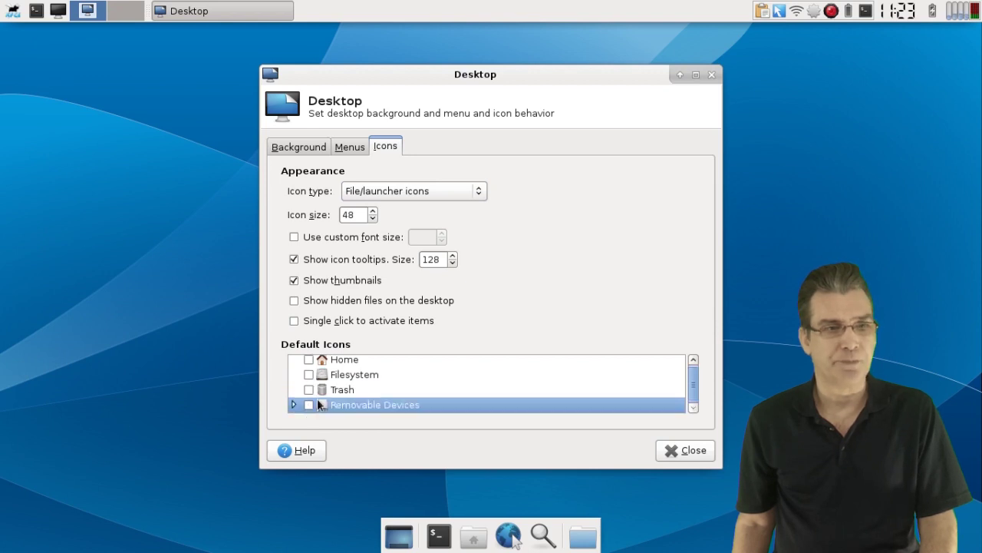
{"action": "left_click", "coordinate": [692, 450]}
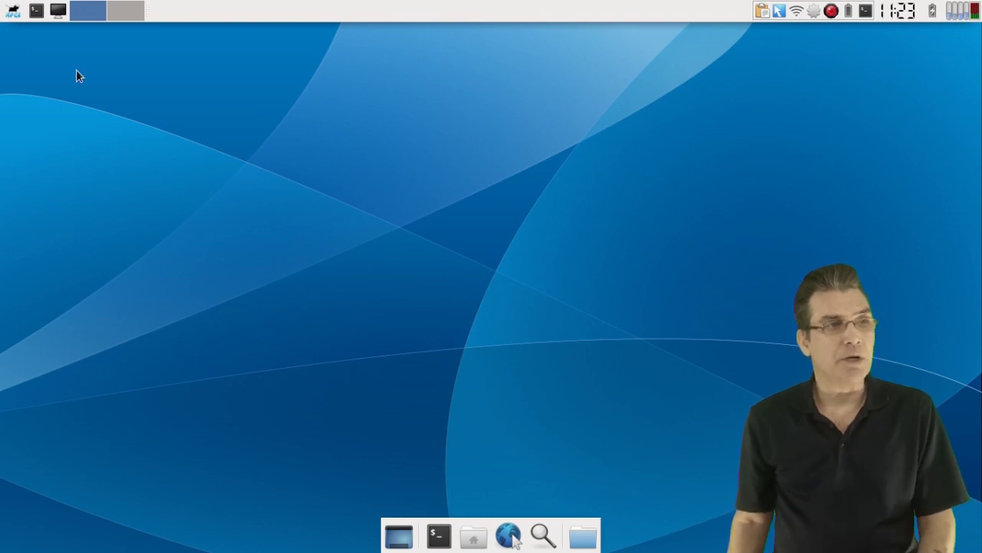
Step: View the applications menu, and look through the categories of the settings manager opened from it
{"action": "left_click", "coordinate": [10, 14]}
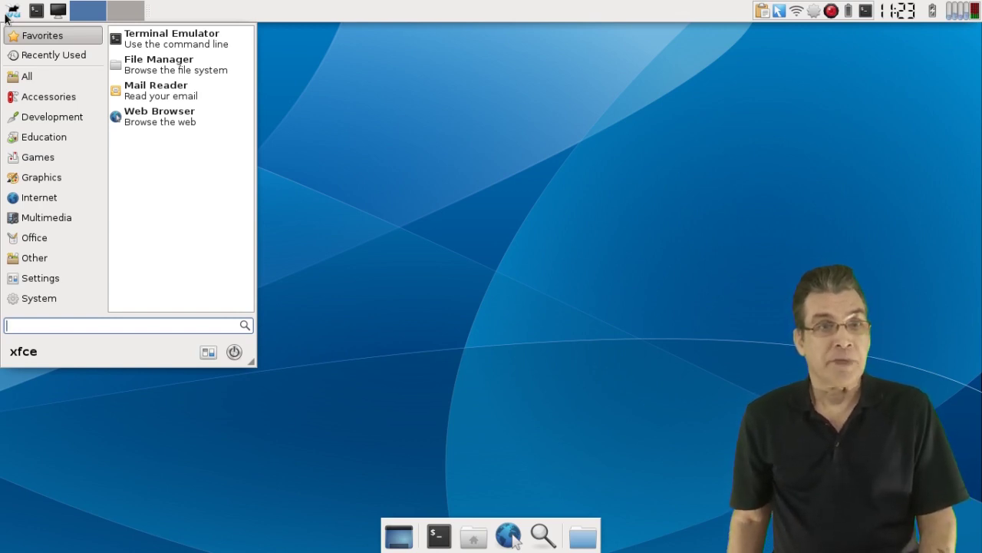
{"action": "left_click", "coordinate": [393, 156]}
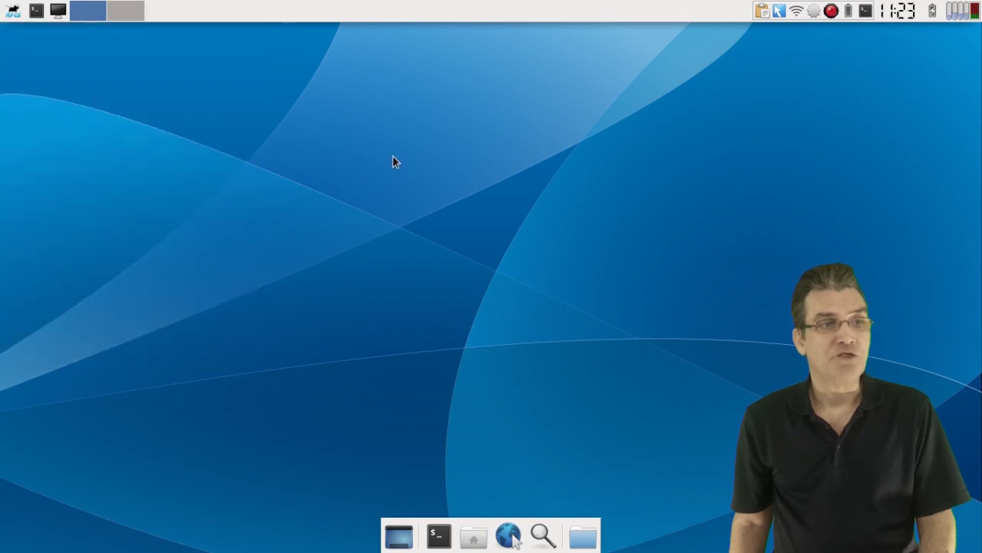
{"action": "left_click", "coordinate": [14, 10]}
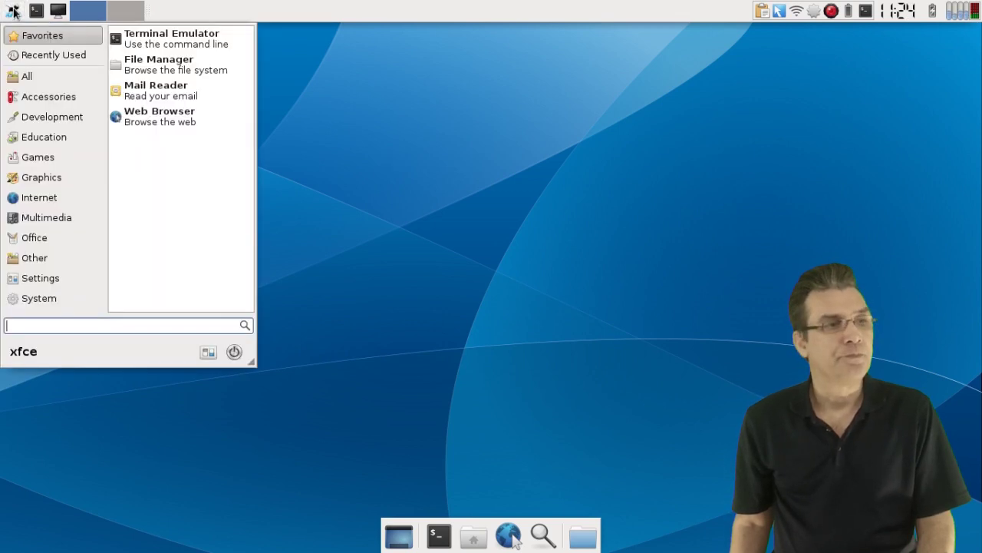
{"action": "left_click", "coordinate": [208, 353]}
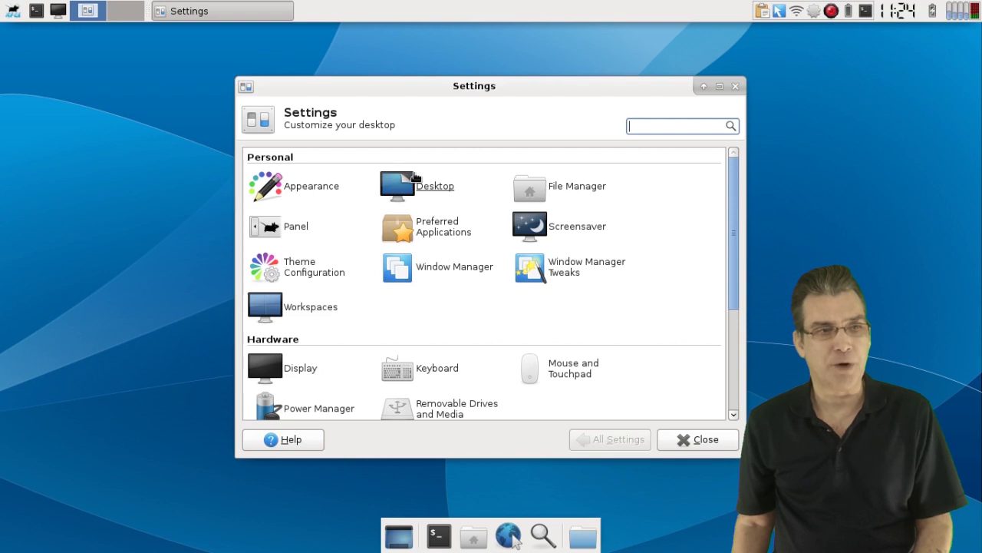
{"action": "scroll", "coordinate": [410, 277], "scroll_direction": "down", "scroll_amount": 5}
{"action": "scroll", "coordinate": [410, 279], "scroll_direction": "up", "scroll_amount": 2}
{"action": "scroll", "coordinate": [411, 277], "scroll_direction": "up", "scroll_amount": 2}
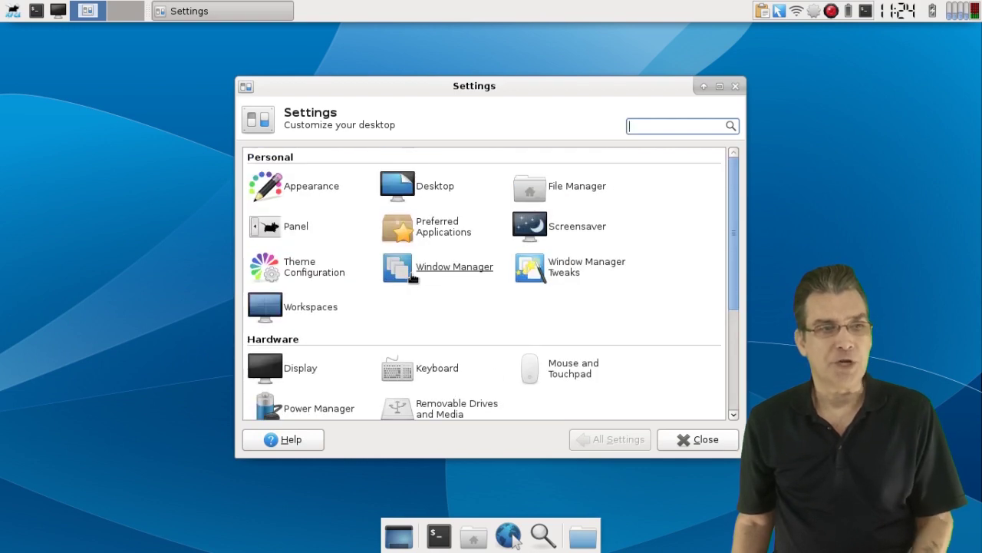
Step: Apply the BleuFear style in the Appearance settings and move the settings window up toward the upper-left area of the desktop
{"action": "left_click", "coordinate": [290, 188]}
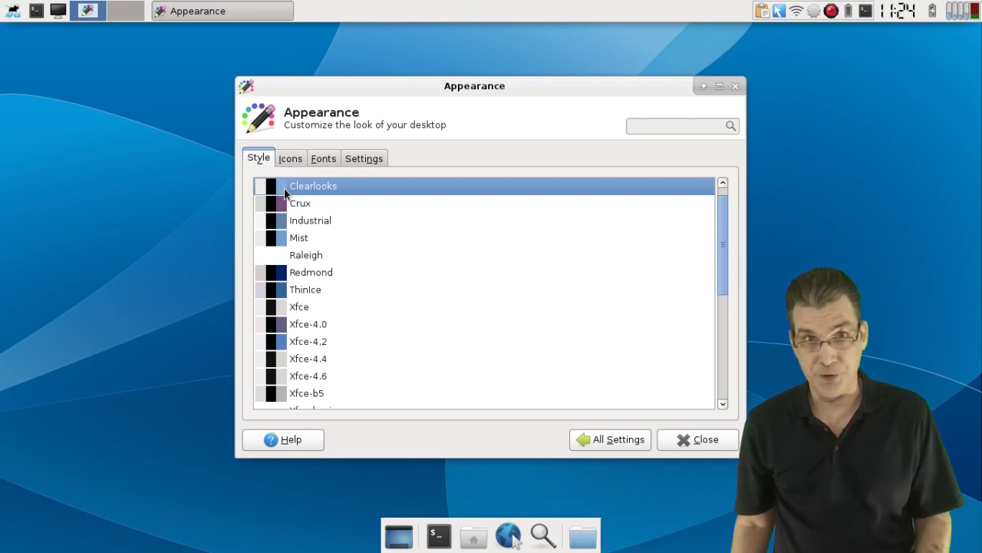
{"action": "scroll", "coordinate": [284, 194], "scroll_direction": "up", "scroll_amount": 1}
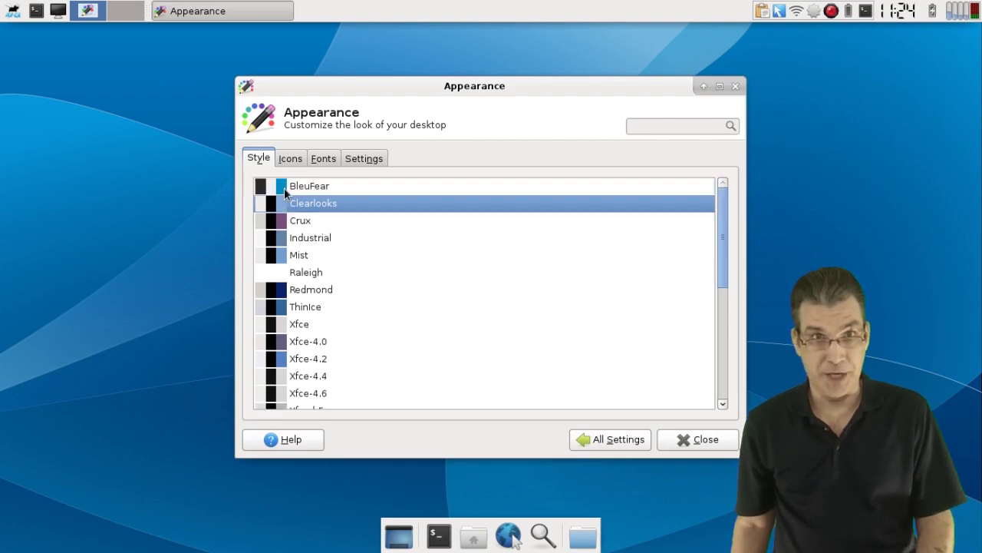
{"action": "left_click", "coordinate": [324, 192]}
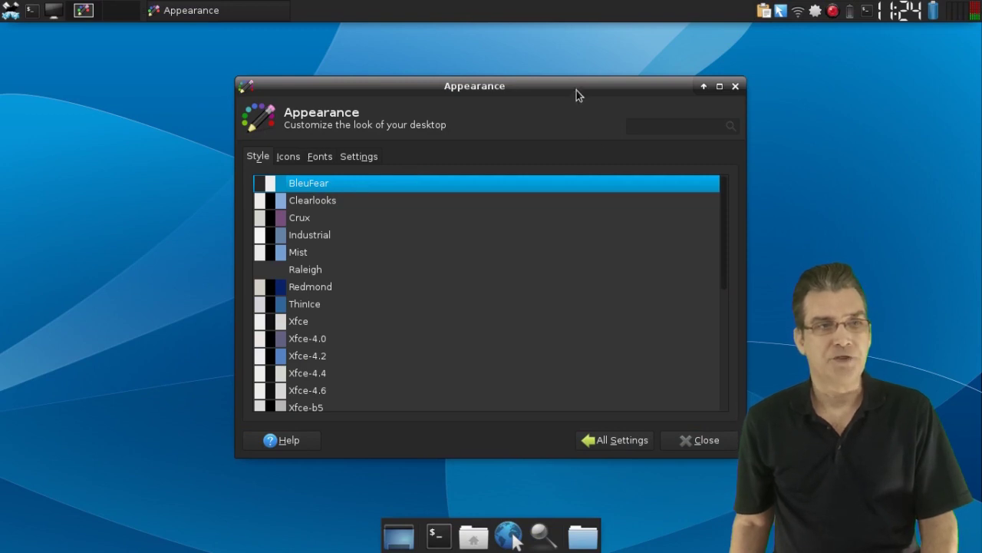
{"action": "left_click_drag", "start_coordinate": [576, 92], "coordinate": [509, 56]}
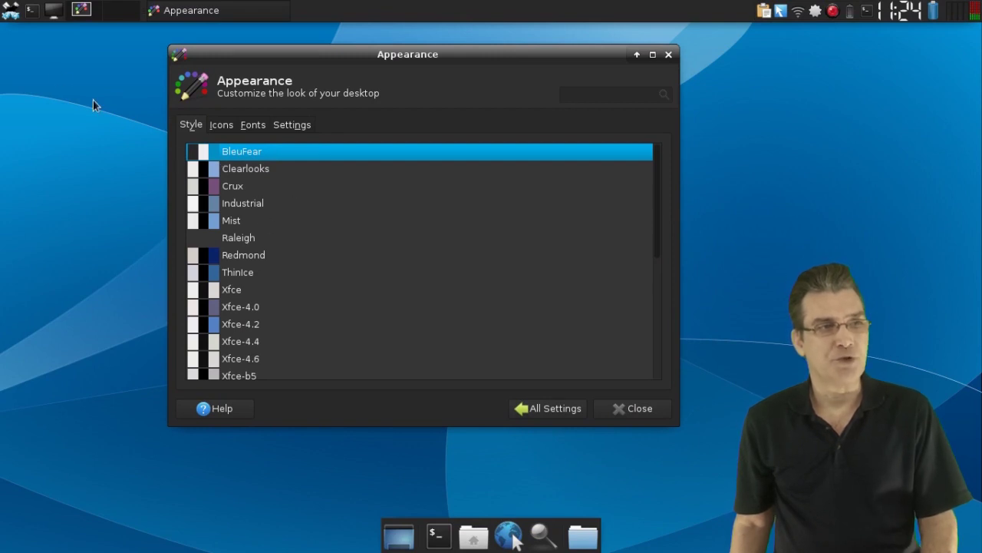
Step: Review the icon themes, fonts and toolbar settings in the Appearance settings, and close them
{"action": "left_click", "coordinate": [220, 126]}
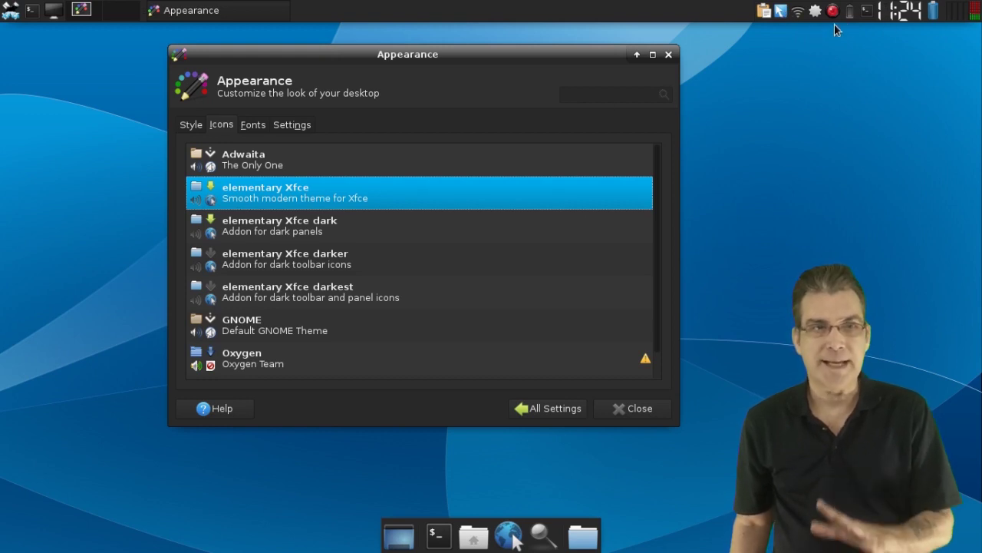
{"action": "mouse_move", "coordinate": [902, 13]}
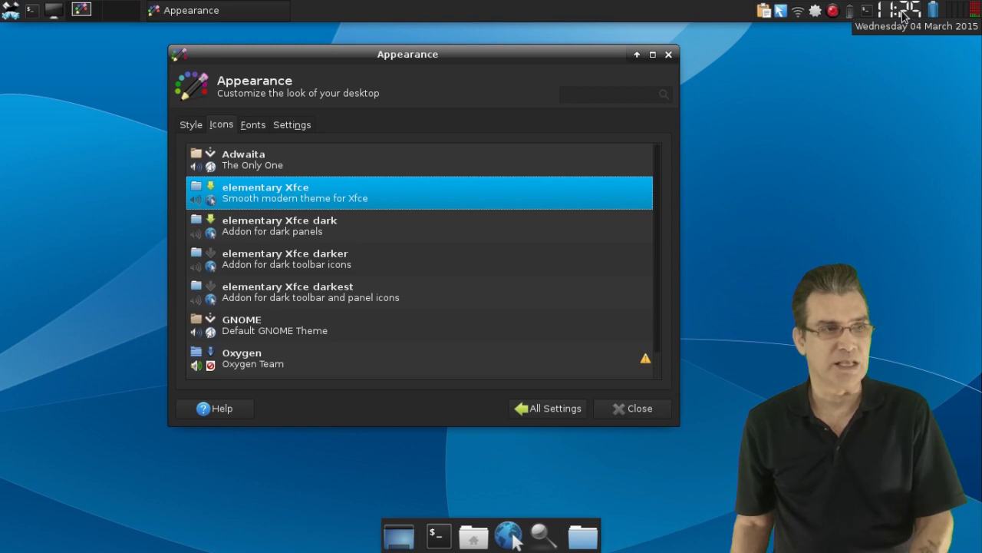
{"action": "left_click", "coordinate": [254, 126]}
{"action": "left_click", "coordinate": [285, 130]}
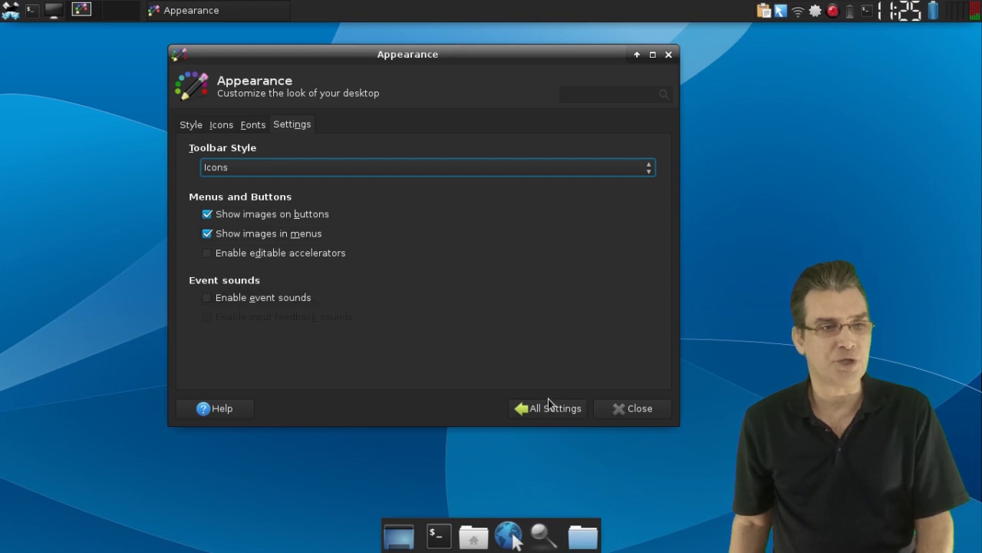
{"action": "left_click", "coordinate": [629, 410]}
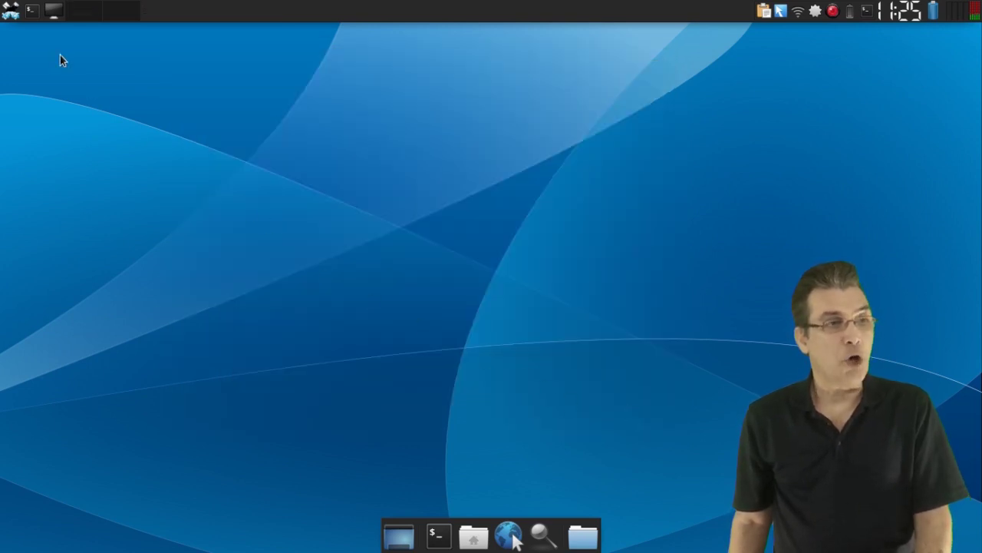
Step: Open the display settings, move their window around the desktop while reviewing the laptop screen's options, and close them
{"action": "left_click", "coordinate": [53, 12]}
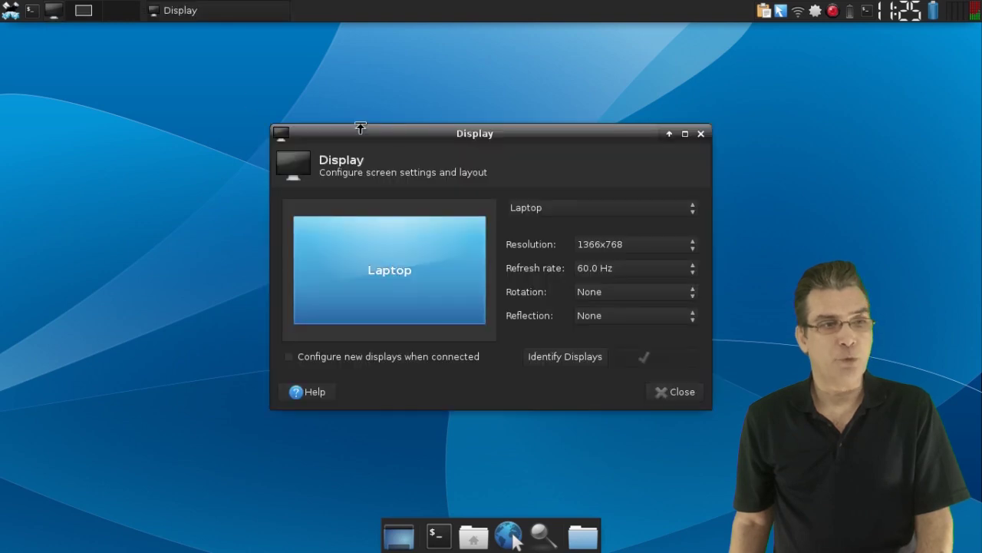
{"action": "left_click_drag", "start_coordinate": [501, 141], "coordinate": [289, 80]}
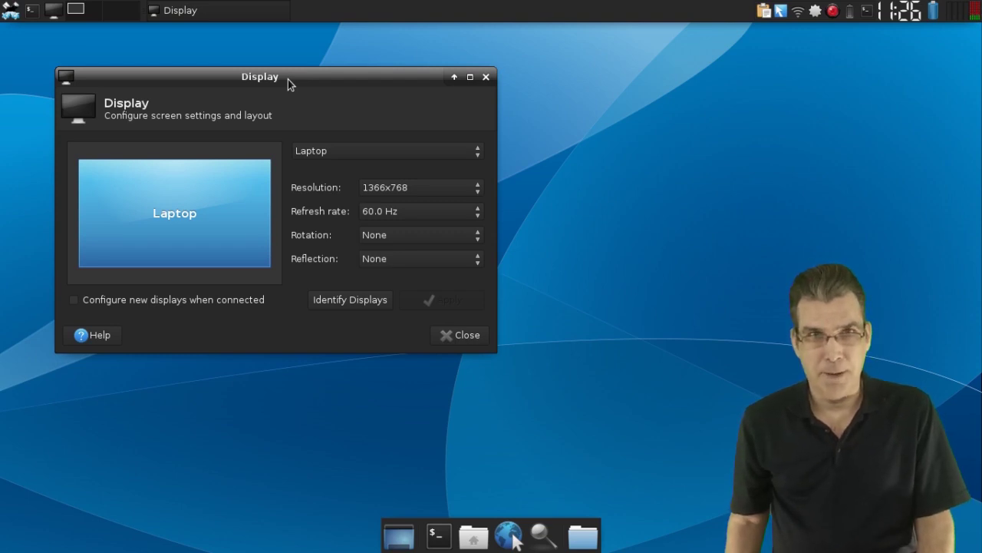
{"action": "left_click_drag", "start_coordinate": [288, 79], "coordinate": [309, 77]}
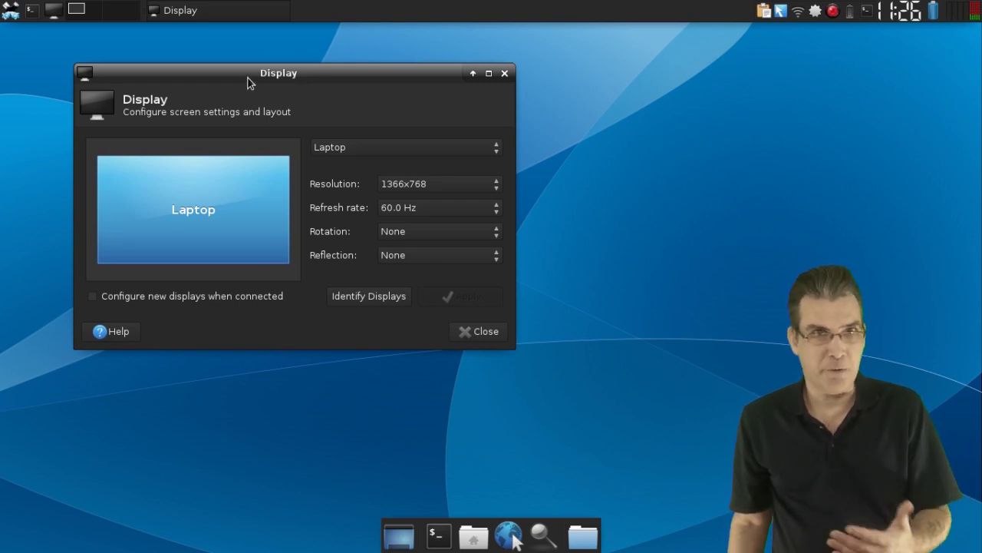
{"action": "left_click_drag", "start_coordinate": [247, 78], "coordinate": [272, 71]}
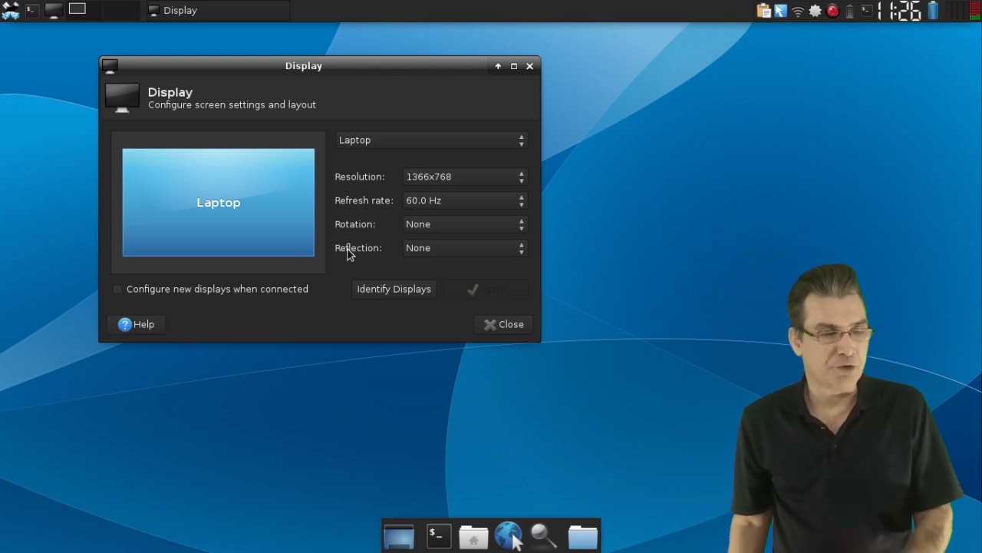
{"action": "left_click_drag", "start_coordinate": [357, 66], "coordinate": [378, 95]}
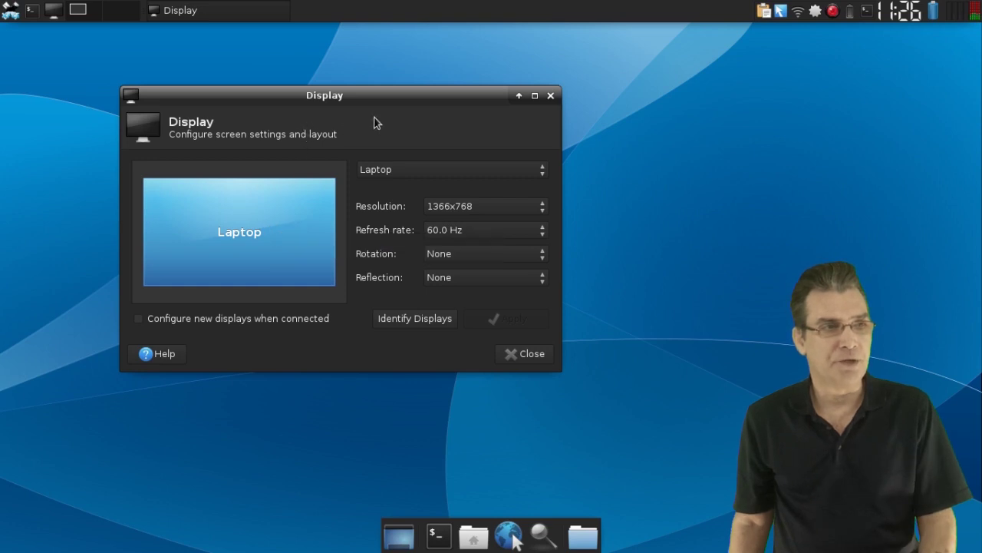
{"action": "left_click", "coordinate": [550, 95]}
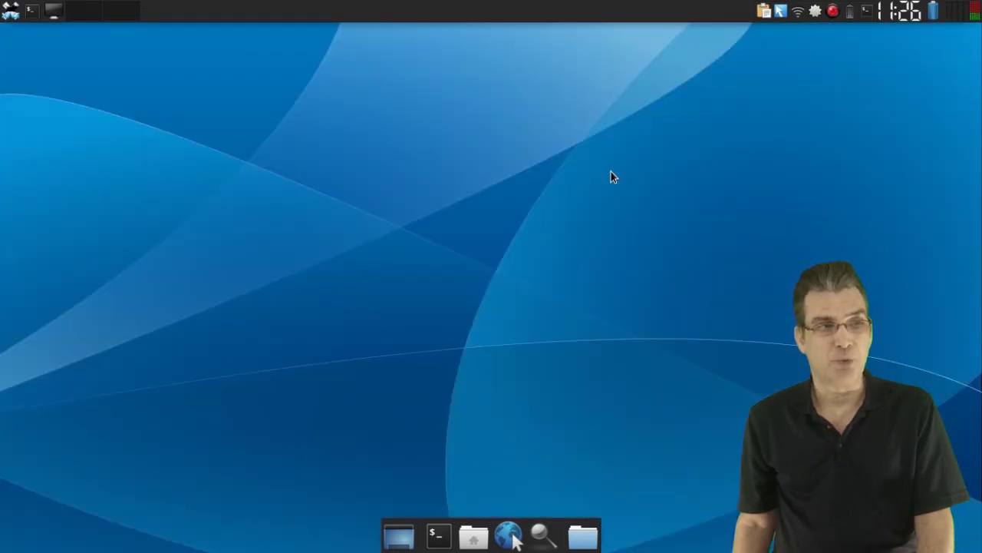
Step: Reopen the desktop settings from the desktop's context menu, look over the wallpaper options, and close them
{"action": "right_click", "coordinate": [167, 62]}
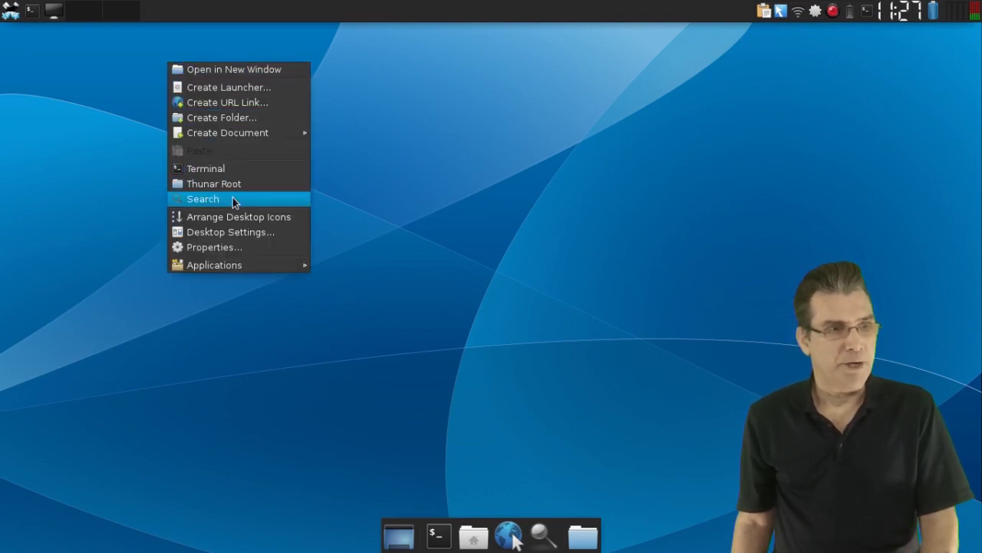
{"action": "left_click", "coordinate": [244, 234]}
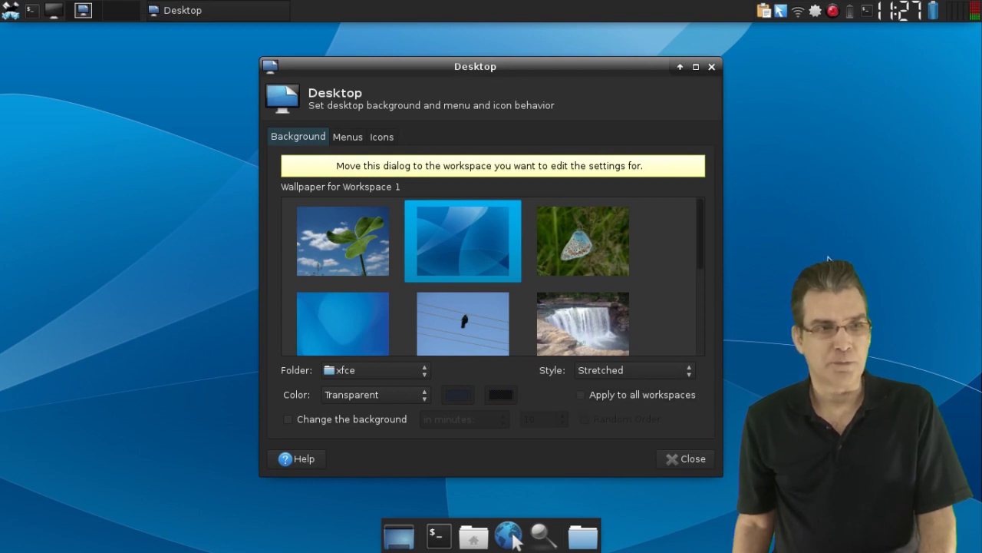
{"action": "scroll", "coordinate": [829, 260], "scroll_direction": "down", "scroll_amount": 1}
{"action": "scroll", "coordinate": [829, 259], "scroll_direction": "up", "scroll_amount": 1}
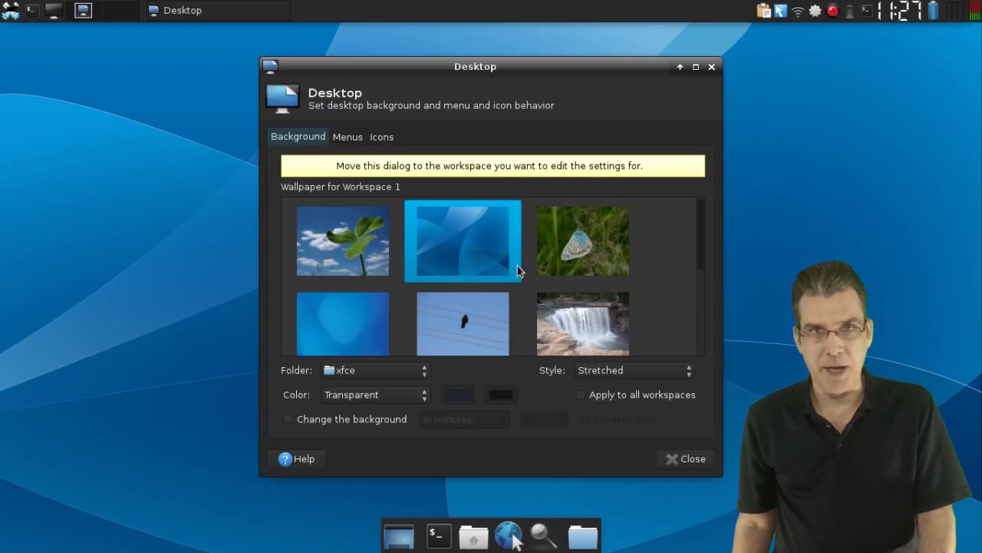
{"action": "left_click", "coordinate": [704, 463]}
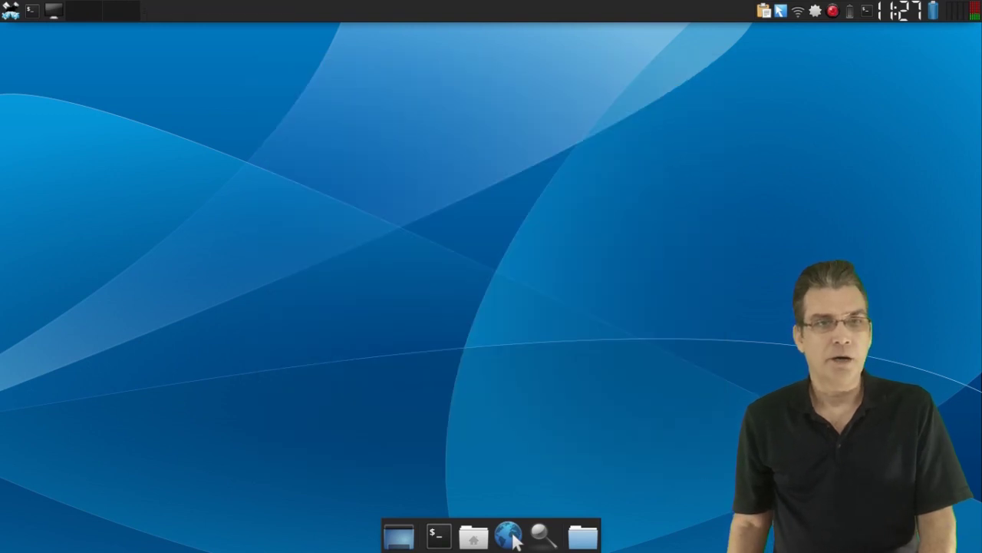
Step: Examine the power manager's General, System, Display and Devices settings, including the LION battery's details, and close it
{"action": "left_click", "coordinate": [935, 18]}
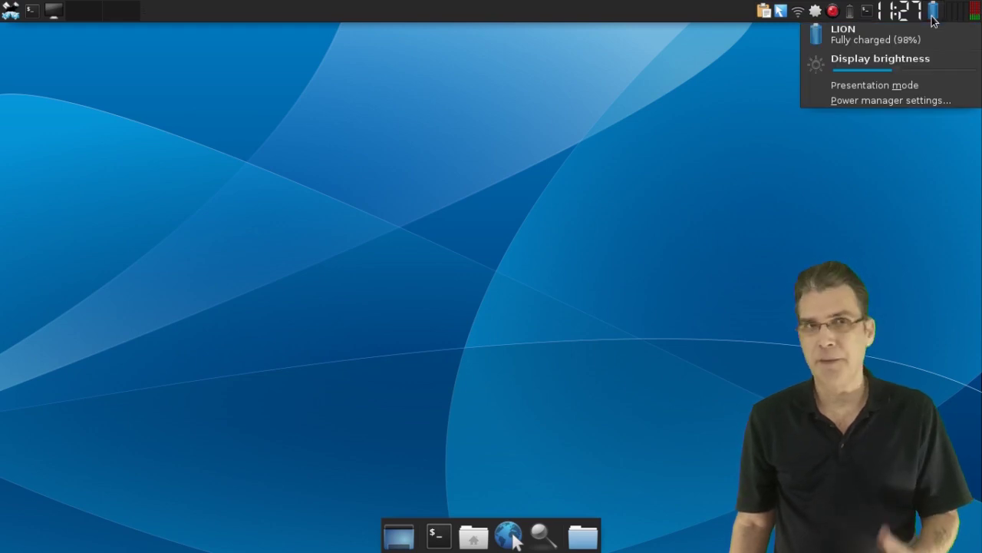
{"action": "left_click", "coordinate": [909, 101]}
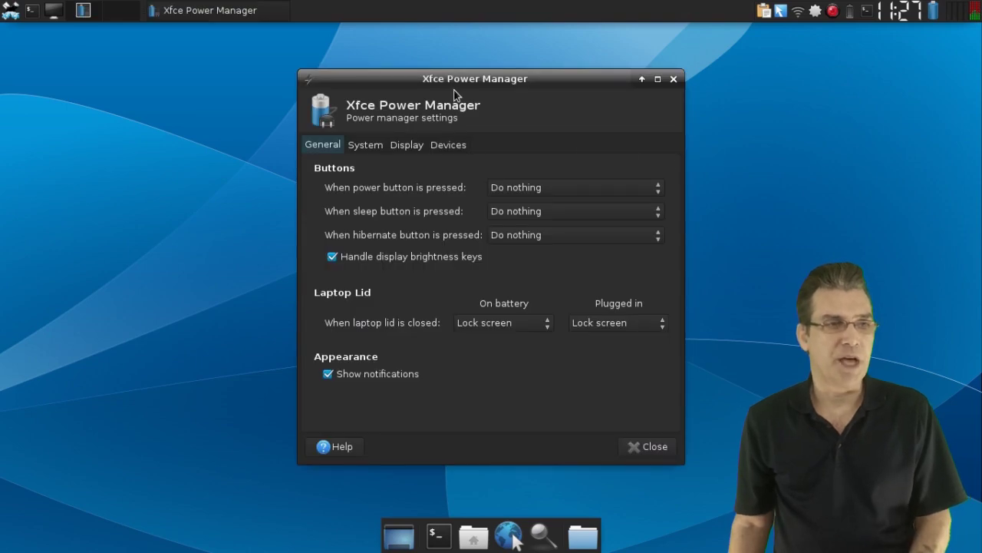
{"action": "left_click_drag", "start_coordinate": [457, 86], "coordinate": [422, 78]}
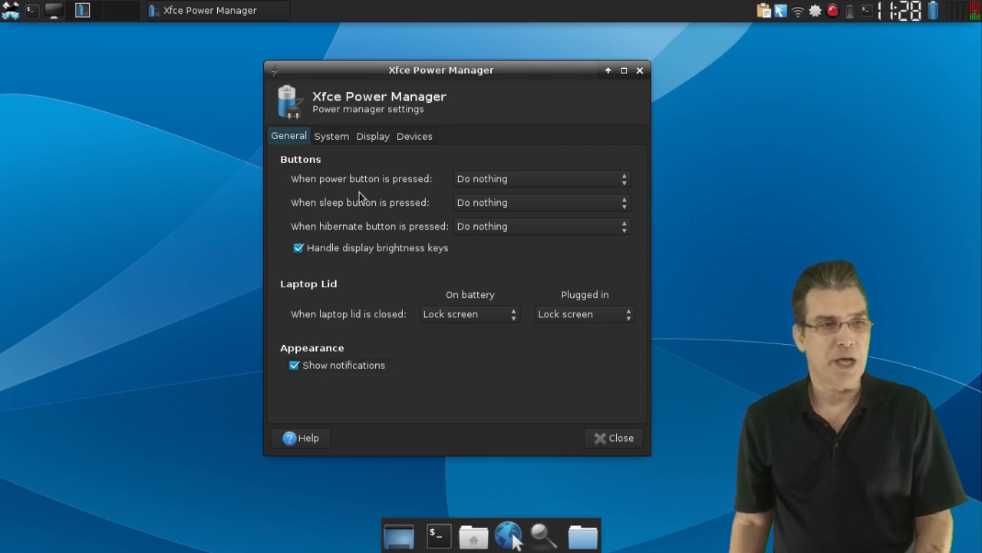
{"action": "left_click", "coordinate": [331, 137]}
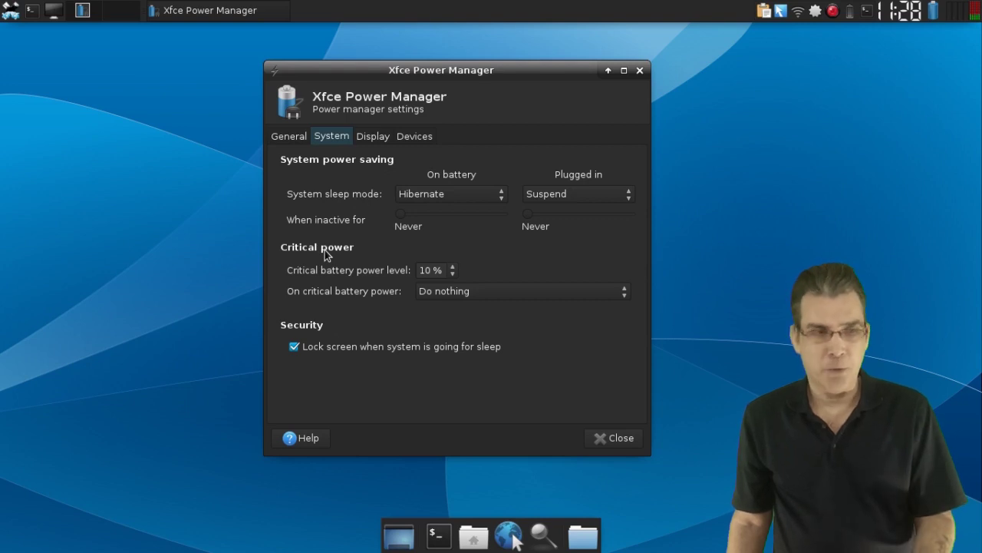
{"action": "left_click", "coordinate": [371, 138]}
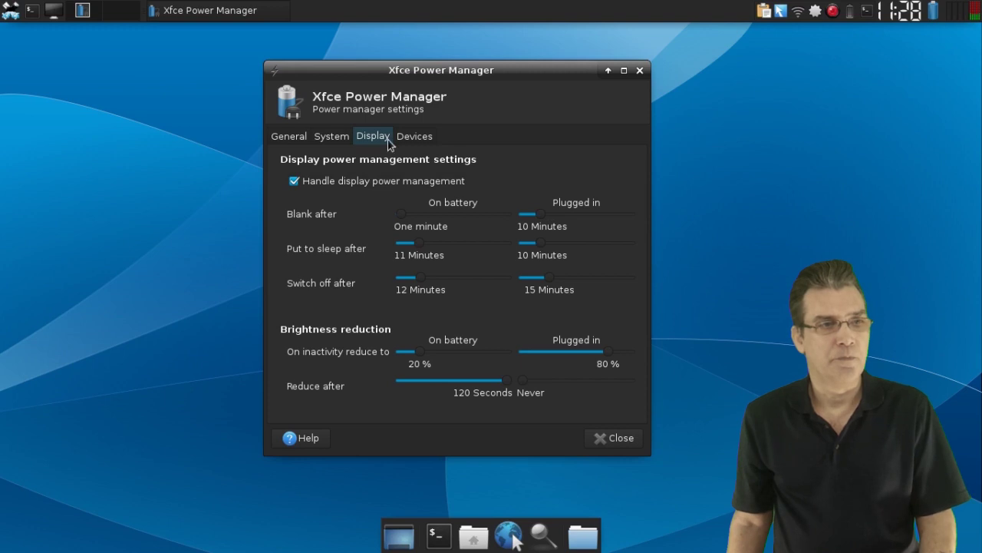
{"action": "left_click", "coordinate": [423, 144]}
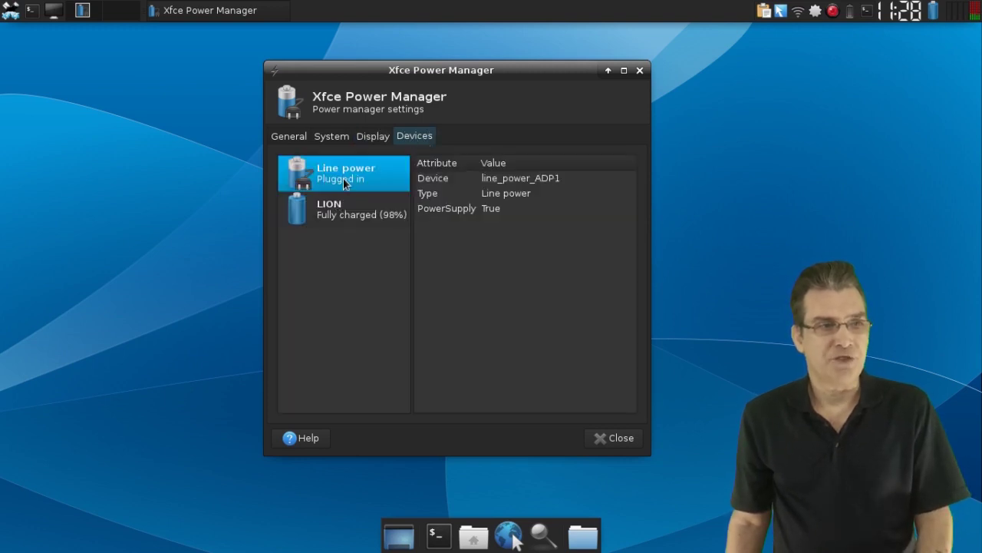
{"action": "left_click", "coordinate": [333, 218]}
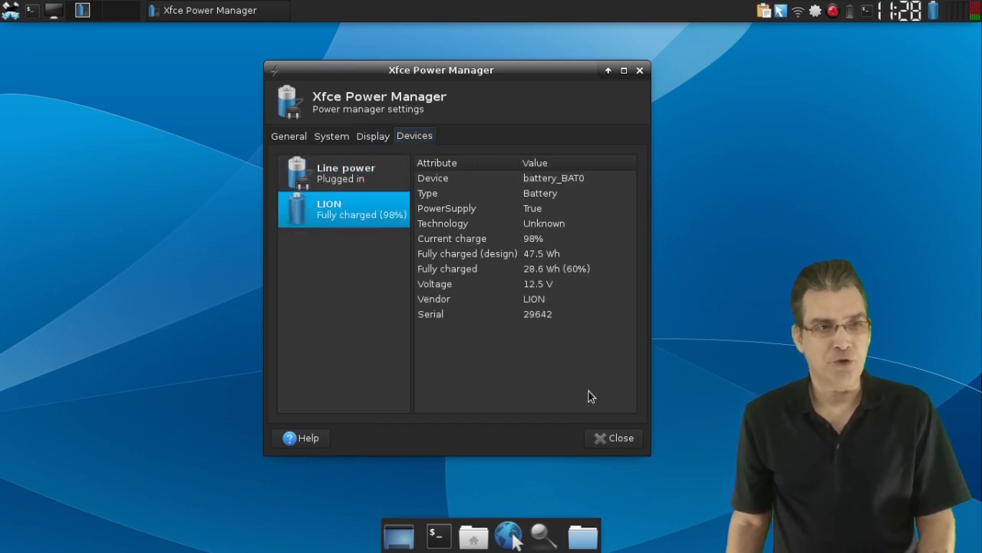
{"action": "left_click", "coordinate": [620, 444]}
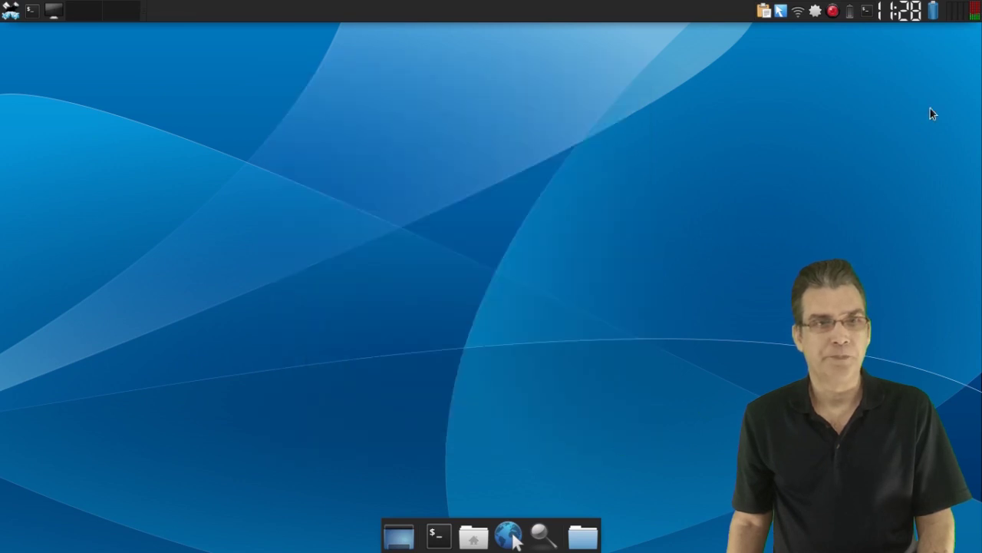
Step: Open the Task Manager from the panel's CPU graph and move its window to the middle of the desktop
{"action": "mouse_move", "coordinate": [962, 14]}
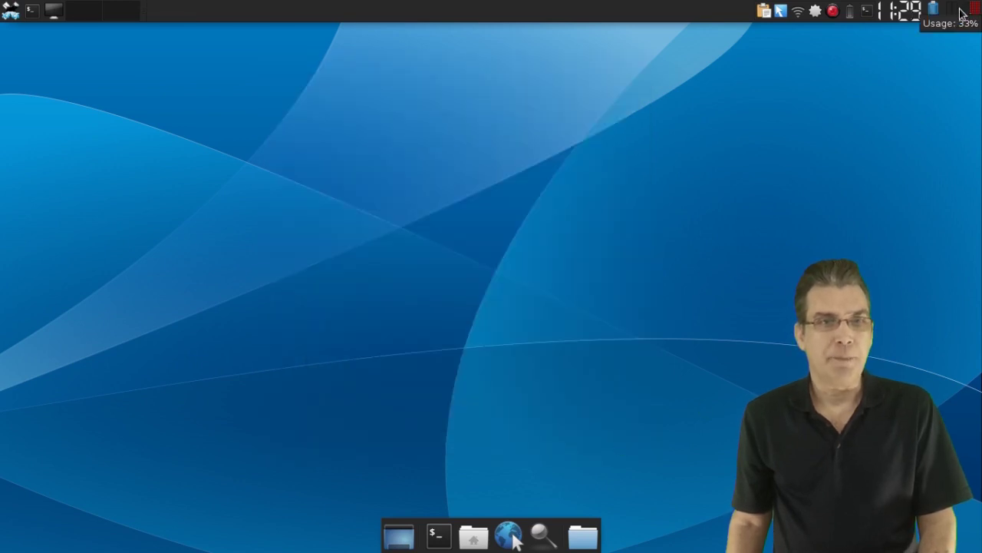
{"action": "left_click", "coordinate": [963, 14]}
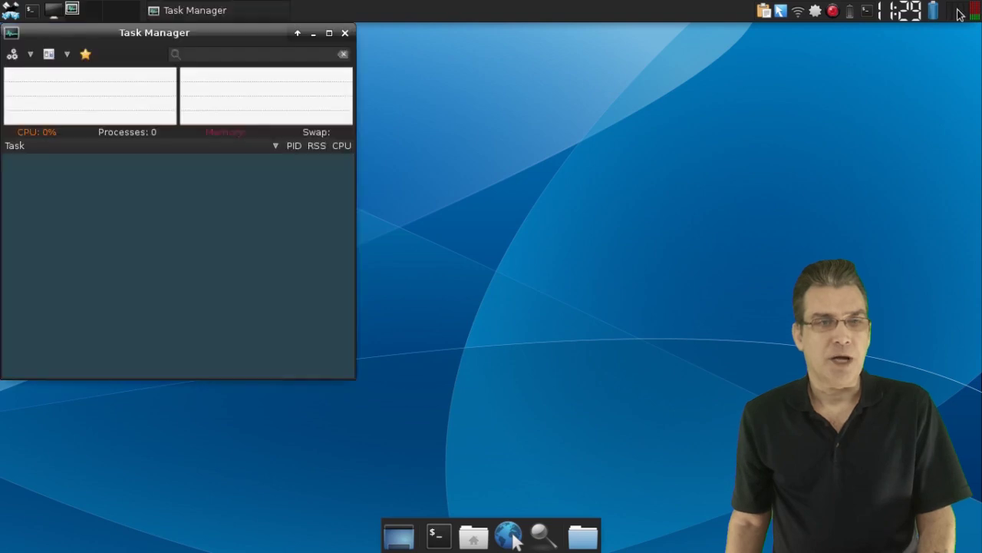
{"action": "left_click_drag", "start_coordinate": [171, 37], "coordinate": [521, 91]}
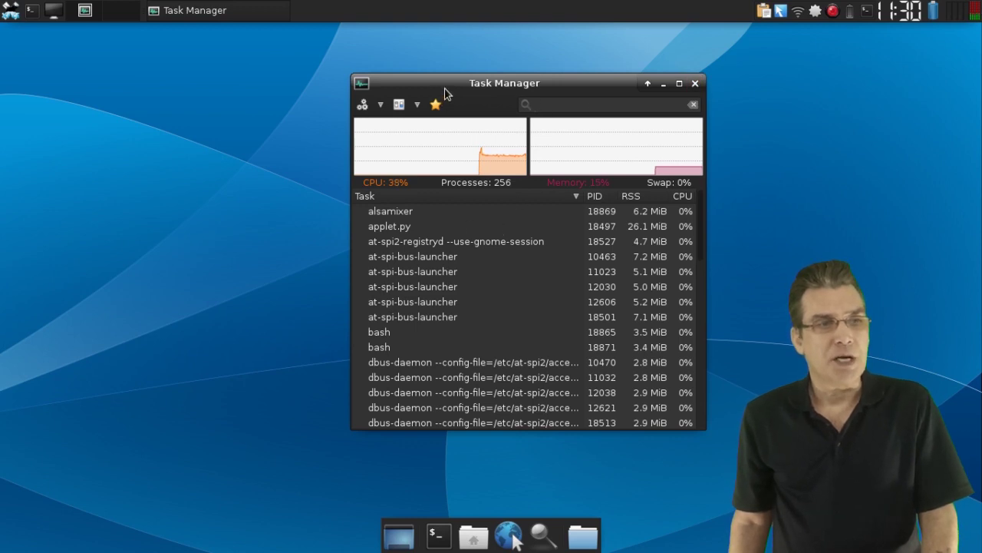
{"action": "left_click_drag", "start_coordinate": [445, 88], "coordinate": [428, 93]}
Step: Set the Task Manager to show processes as a tree, and try showing its values with more precision
{"action": "left_click", "coordinate": [383, 111]}
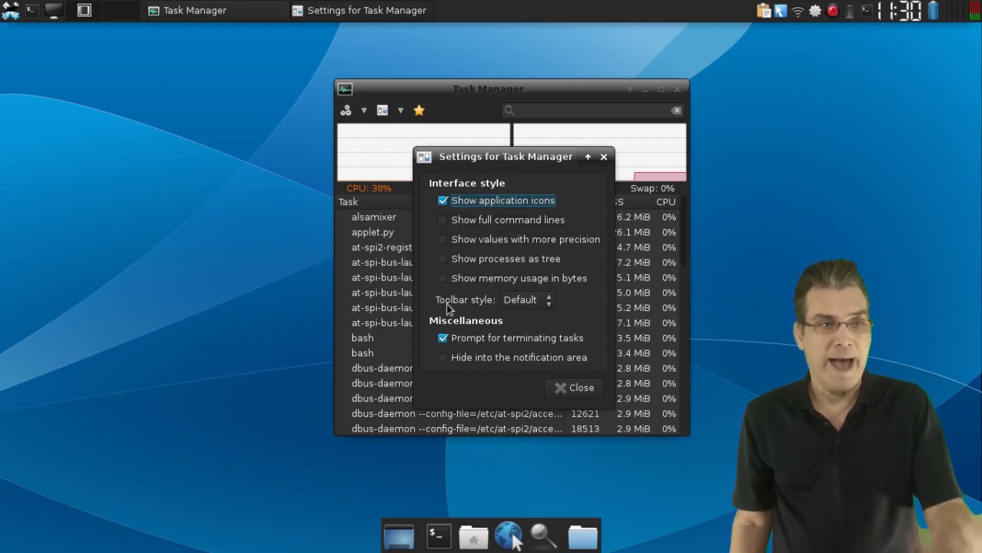
{"action": "left_click", "coordinate": [446, 261]}
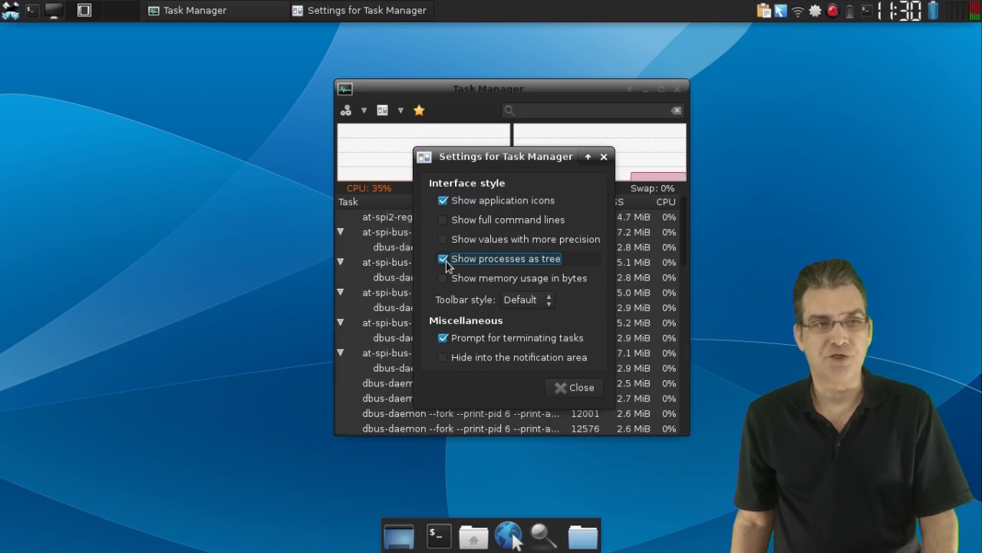
{"action": "left_click_drag", "start_coordinate": [468, 156], "coordinate": [782, 137]}
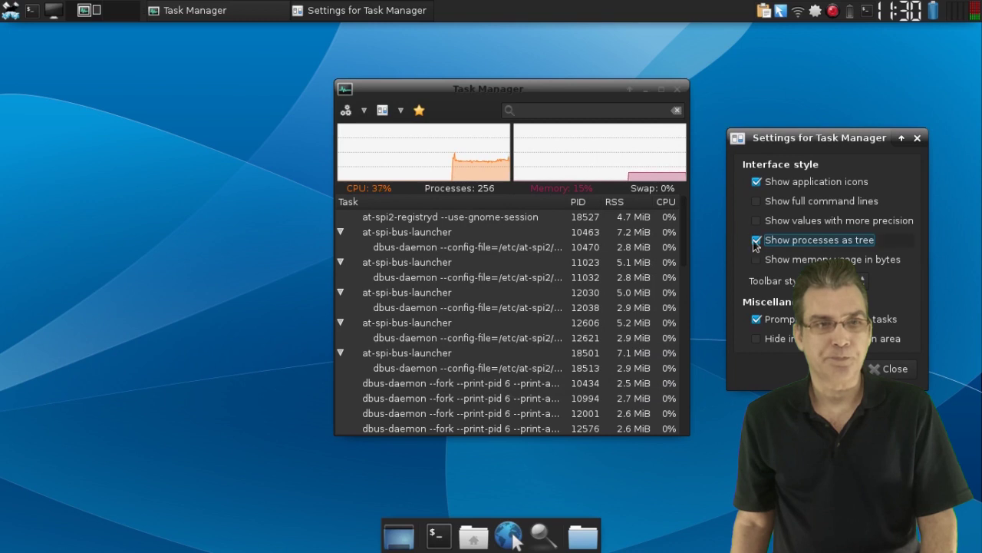
{"action": "left_click", "coordinate": [758, 223]}
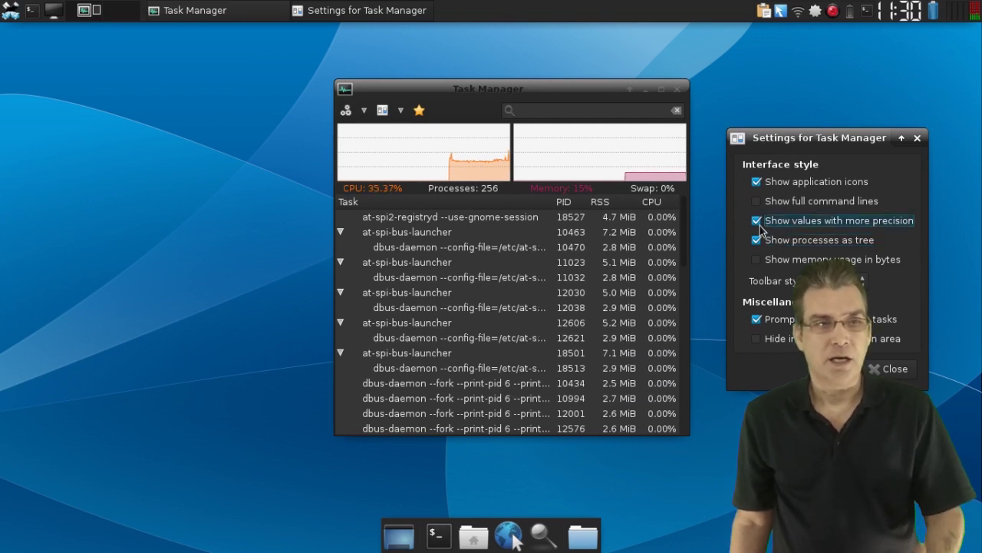
{"action": "left_click", "coordinate": [758, 223]}
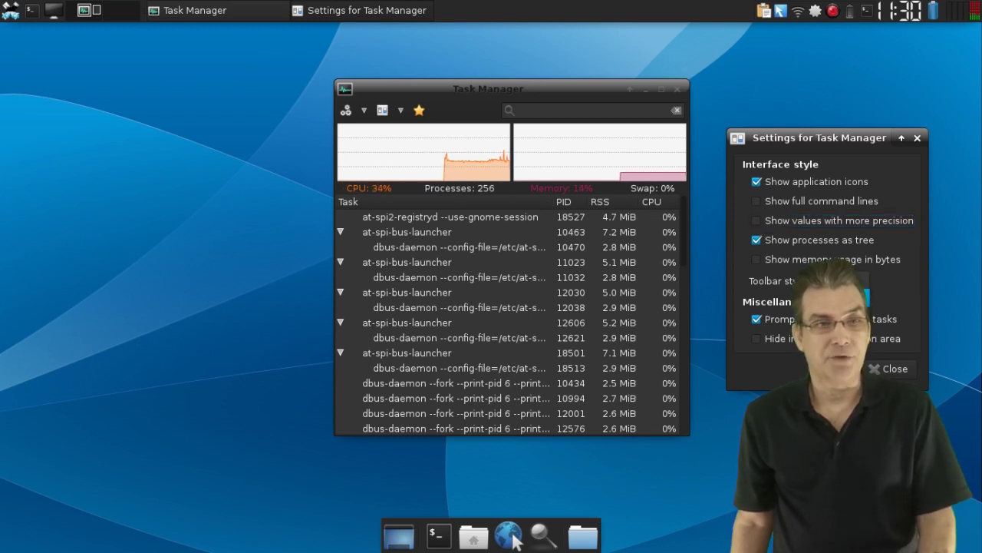
Step: Try another toolbar style for the Task Manager, set it to Small, and close the settings and the Task Manager
{"action": "left_click", "coordinate": [839, 337]}
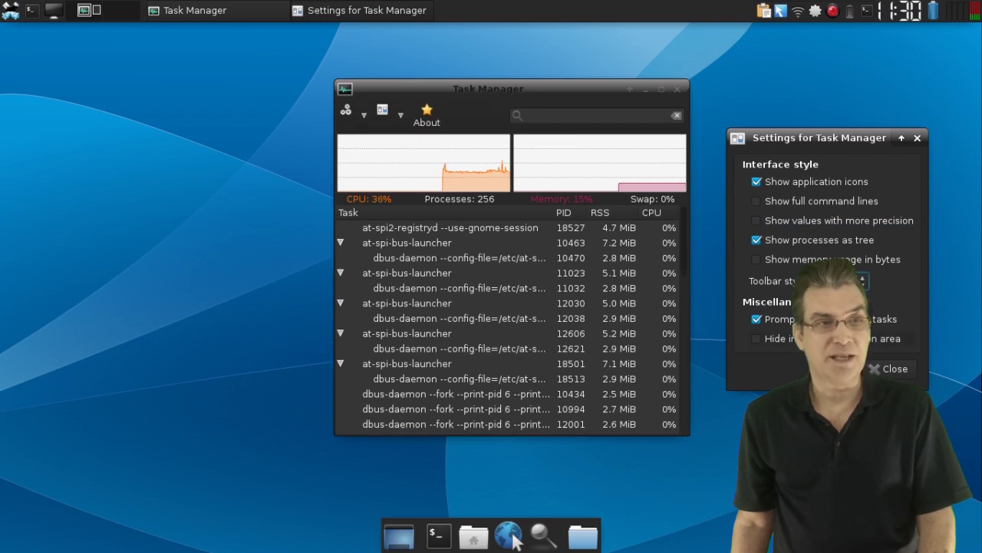
{"action": "left_click", "coordinate": [842, 281]}
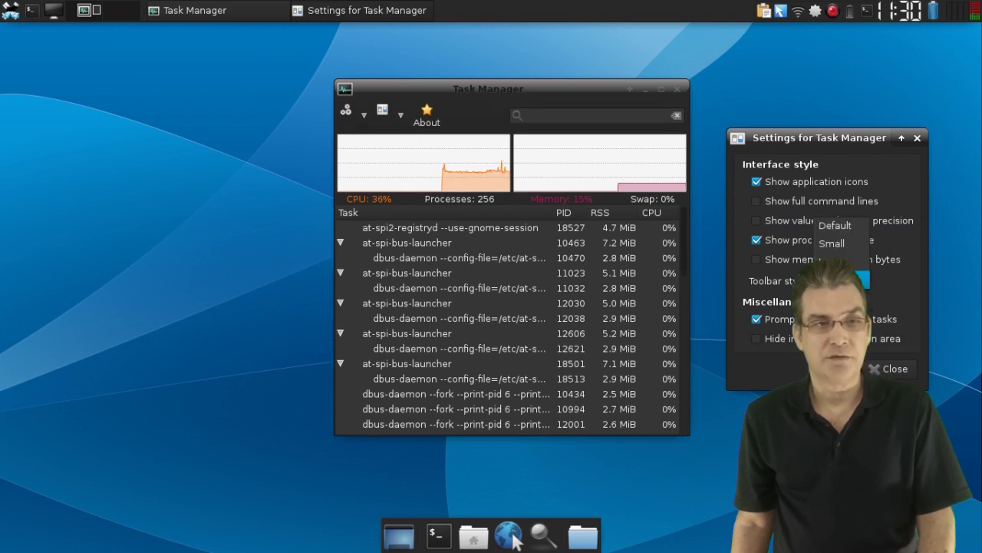
{"action": "left_click", "coordinate": [828, 246]}
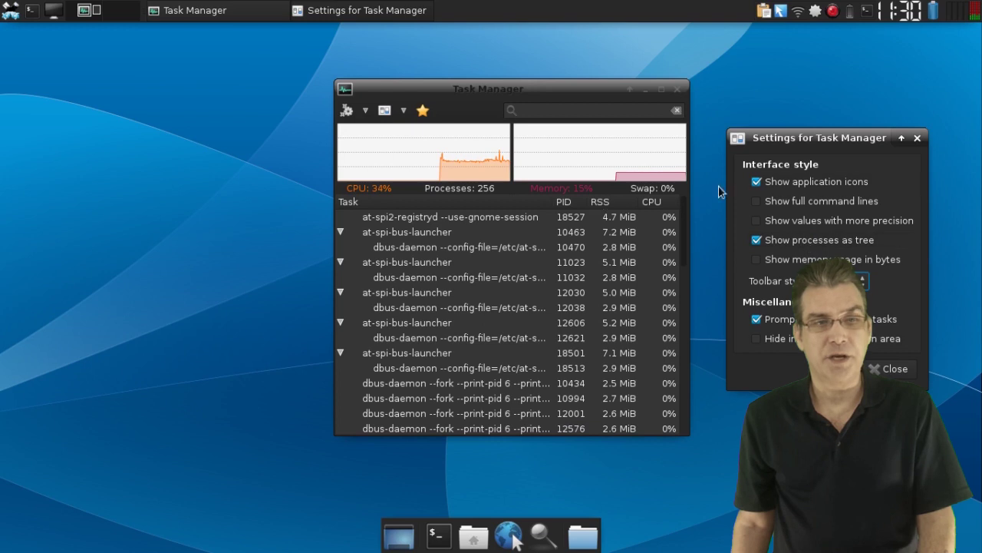
{"action": "left_click", "coordinate": [918, 138]}
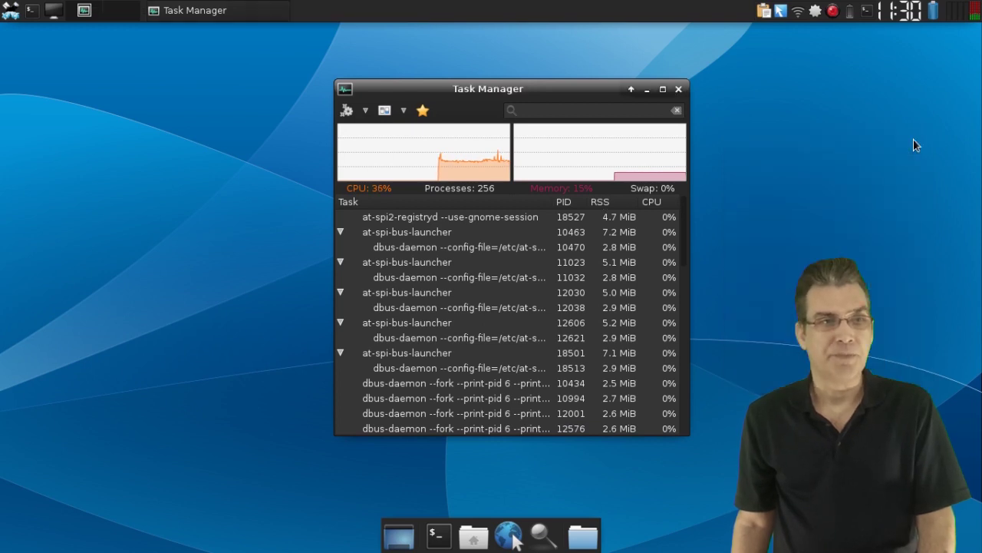
{"action": "left_click", "coordinate": [679, 89]}
Step: Open the panel preferences and show the items of Panel 1
{"action": "right_click", "coordinate": [330, 13]}
{"action": "mouse_move", "coordinate": [355, 88]}
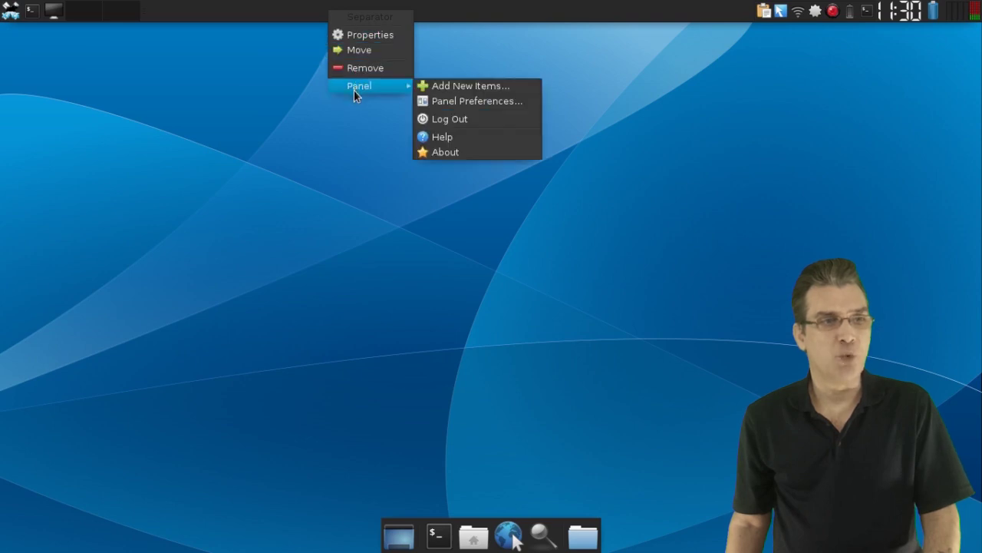
{"action": "left_click", "coordinate": [440, 102]}
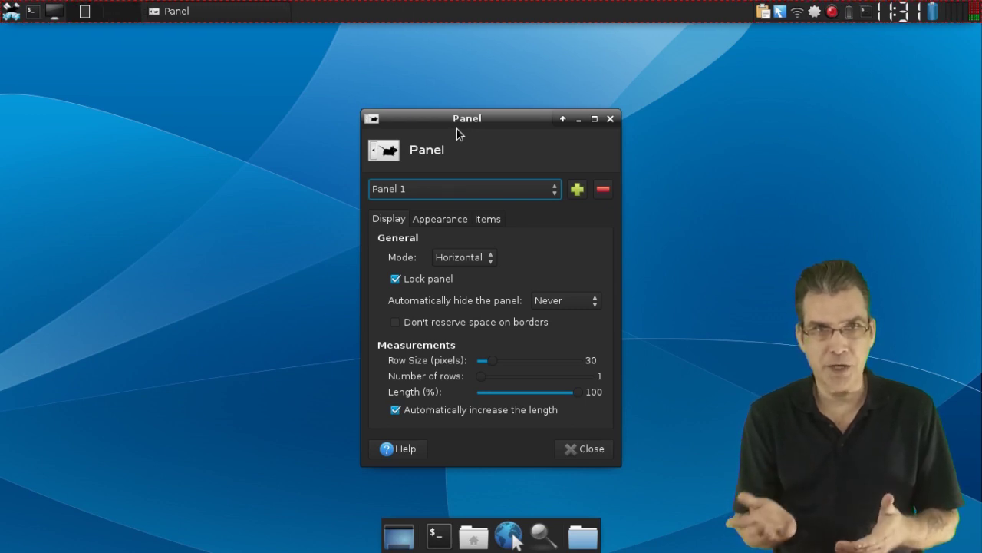
{"action": "left_click", "coordinate": [478, 221]}
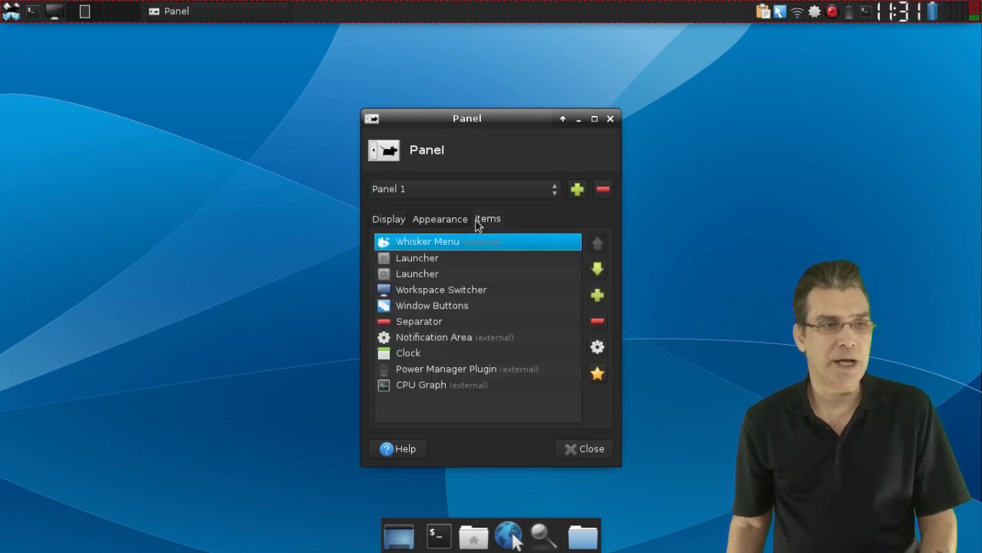
Step: Open the list of new items that can be added to Panel 1 and place it beside the preferences window
{"action": "left_click", "coordinate": [596, 297]}
{"action": "left_click_drag", "start_coordinate": [489, 135], "coordinate": [784, 105]}
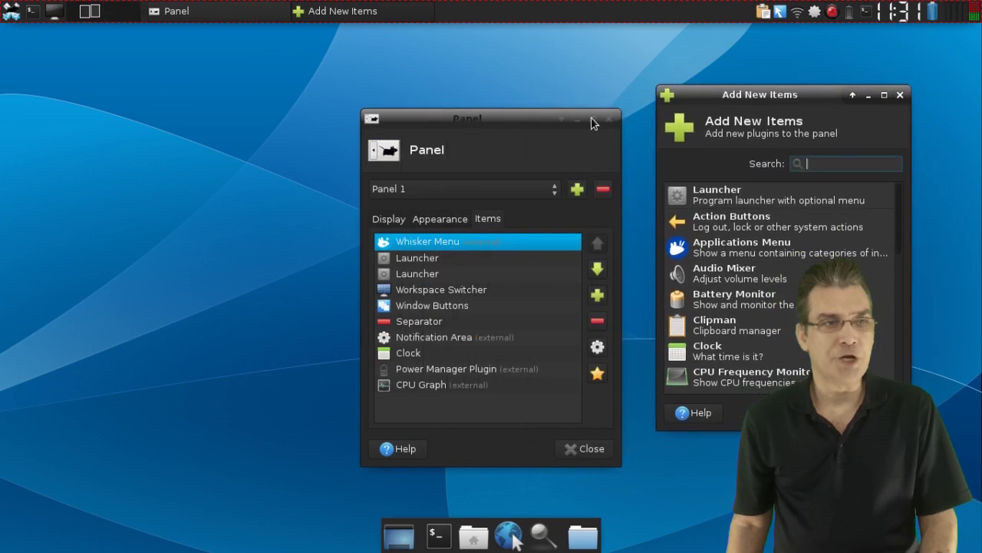
{"action": "left_click_drag", "start_coordinate": [547, 122], "coordinate": [484, 81]}
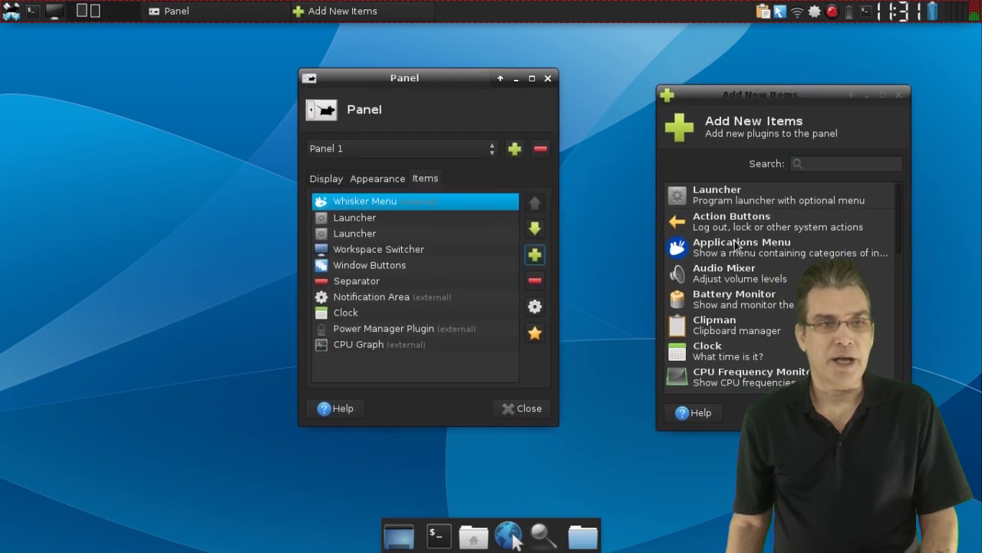
Step: Examine the plugins available for the panel, from Launcher to Xfce4 Timer, and close both panel windows
{"action": "scroll", "coordinate": [735, 244], "scroll_direction": "down", "scroll_amount": 5}
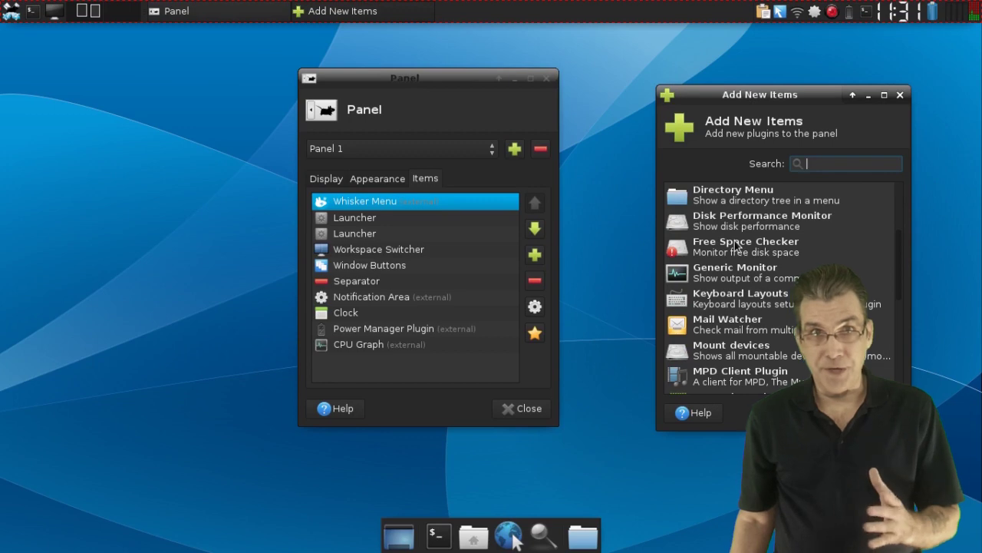
{"action": "scroll", "coordinate": [735, 244], "scroll_direction": "down", "scroll_amount": 10}
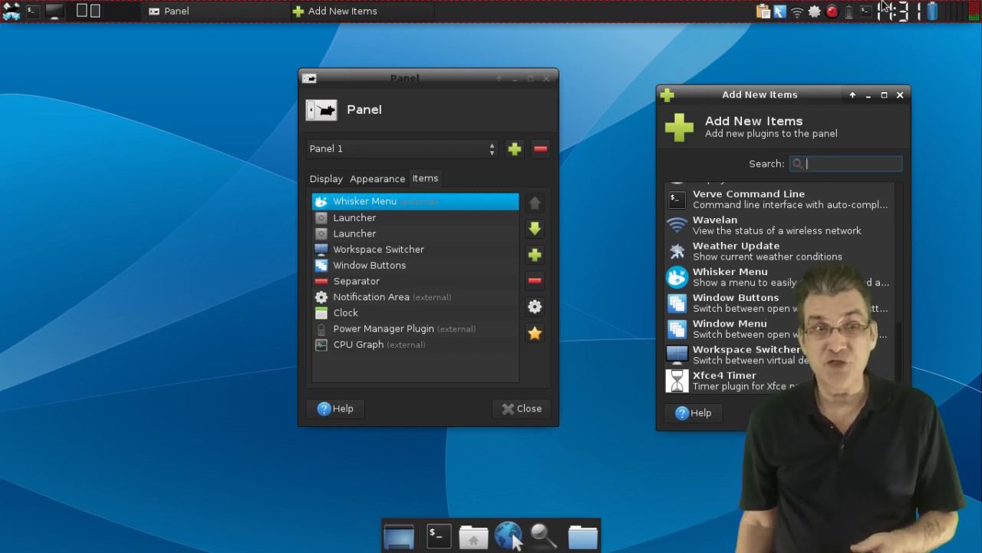
{"action": "left_click_drag", "start_coordinate": [791, 96], "coordinate": [188, 95]}
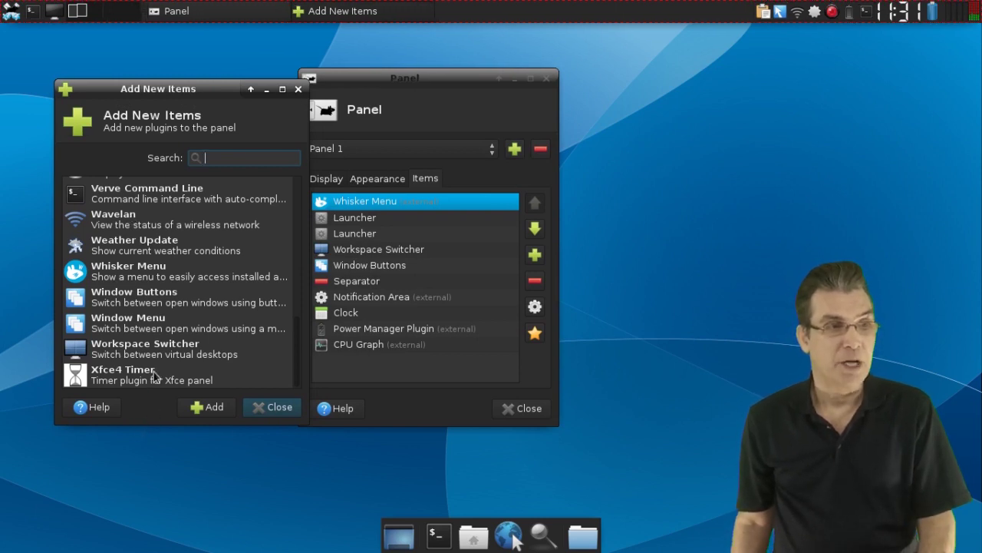
{"action": "scroll", "coordinate": [153, 374], "scroll_direction": "up", "scroll_amount": 1}
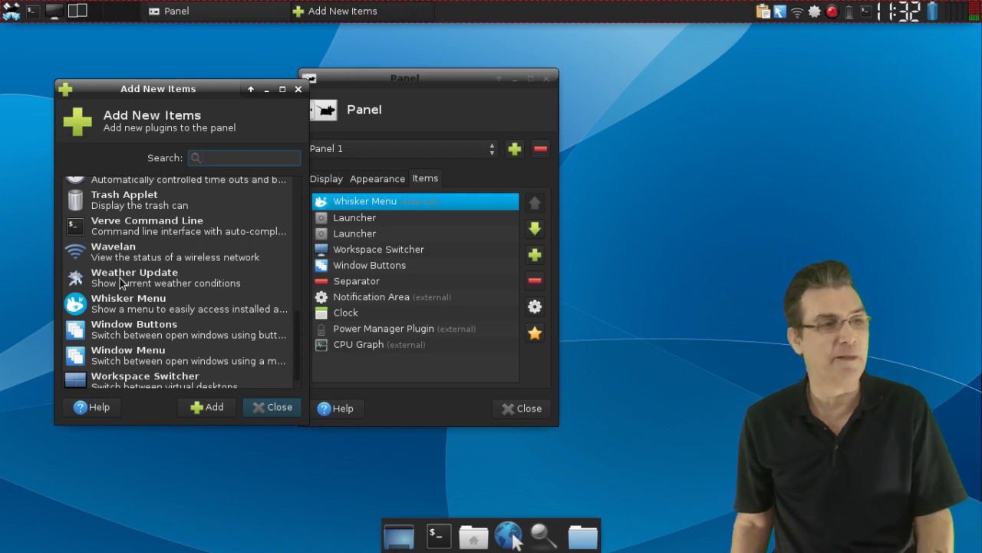
{"action": "scroll", "coordinate": [120, 283], "scroll_direction": "up", "scroll_amount": 1}
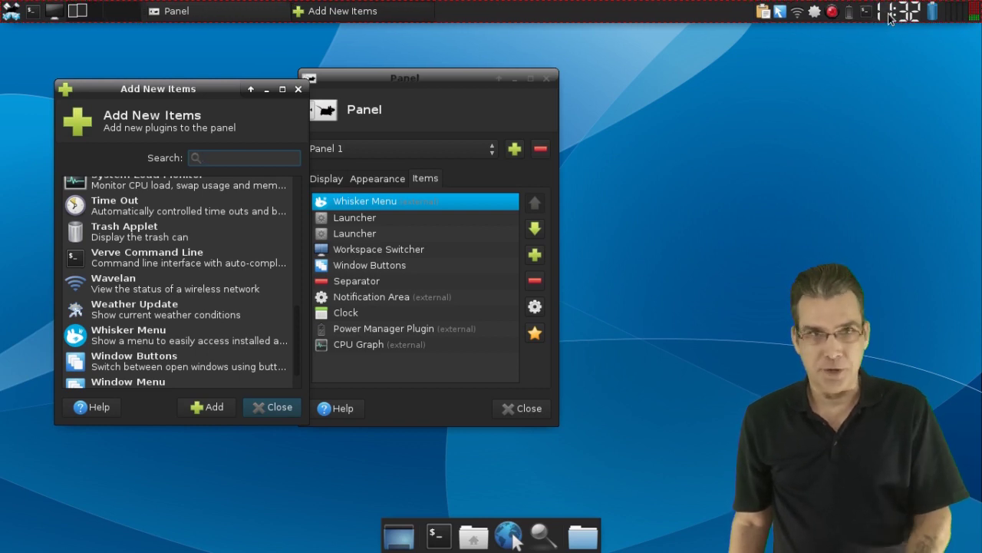
{"action": "scroll", "coordinate": [165, 247], "scroll_direction": "up", "scroll_amount": 2}
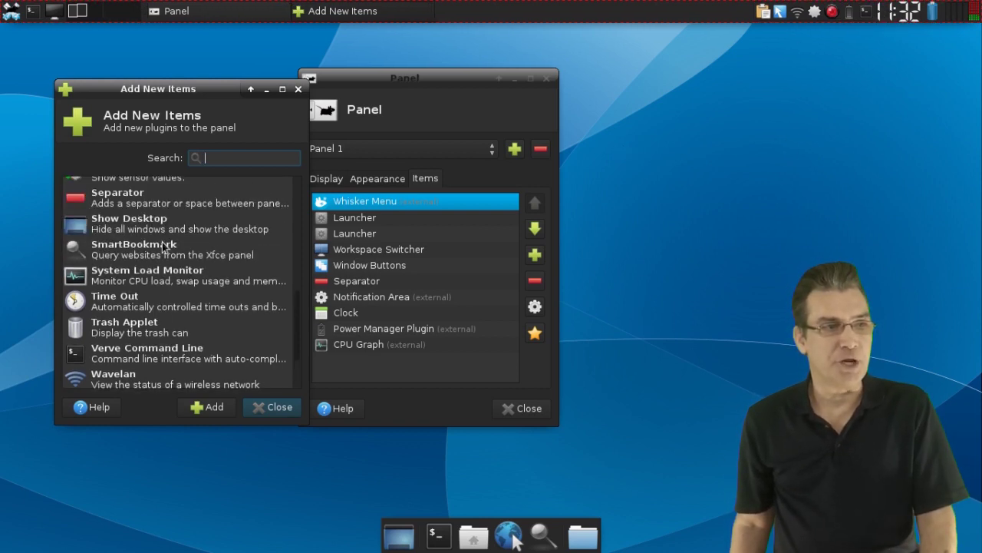
{"action": "scroll", "coordinate": [164, 248], "scroll_direction": "up", "scroll_amount": 1}
{"action": "scroll", "coordinate": [164, 247], "scroll_direction": "up", "scroll_amount": 1}
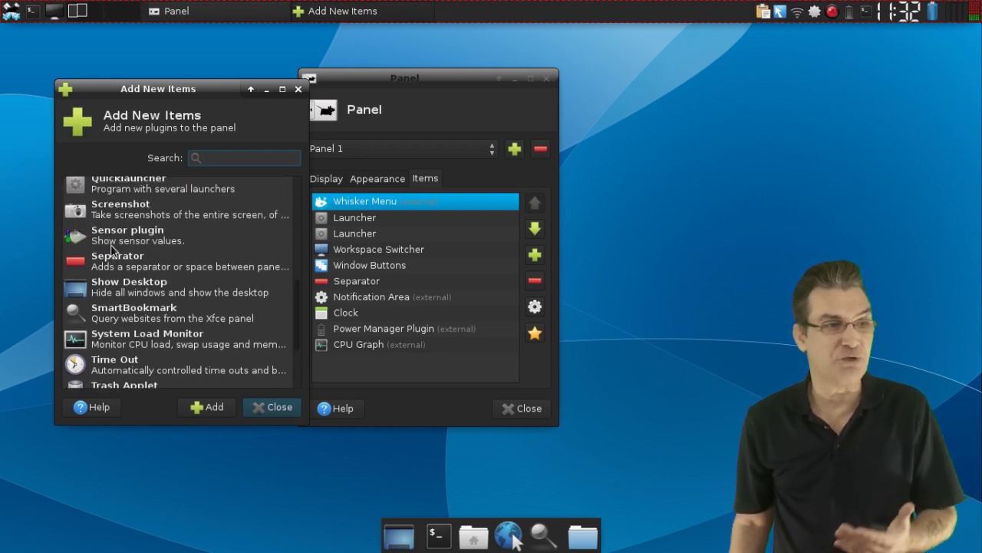
{"action": "scroll", "coordinate": [114, 251], "scroll_direction": "up", "scroll_amount": 1}
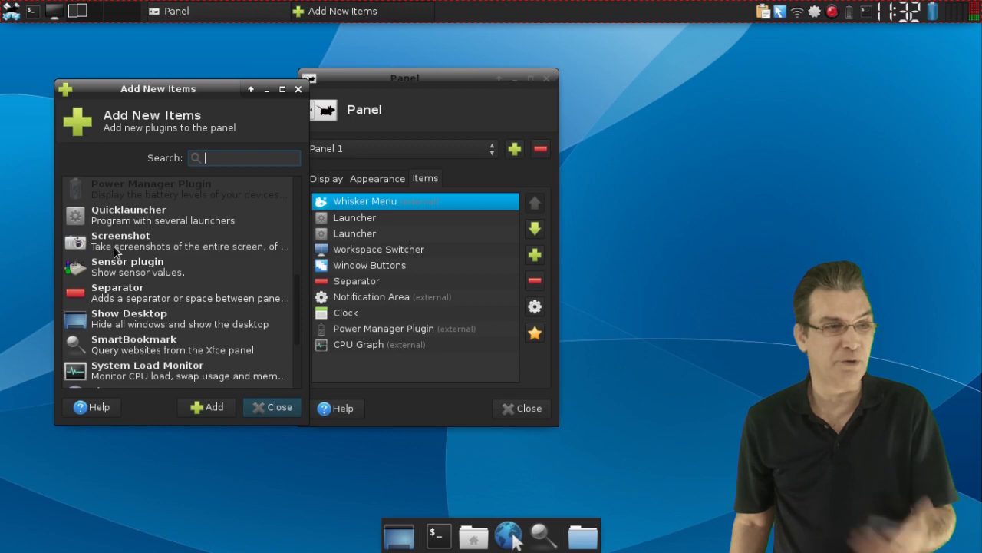
{"action": "scroll", "coordinate": [113, 251], "scroll_direction": "up", "scroll_amount": 12}
{"action": "scroll", "coordinate": [113, 250], "scroll_direction": "up", "scroll_amount": 10}
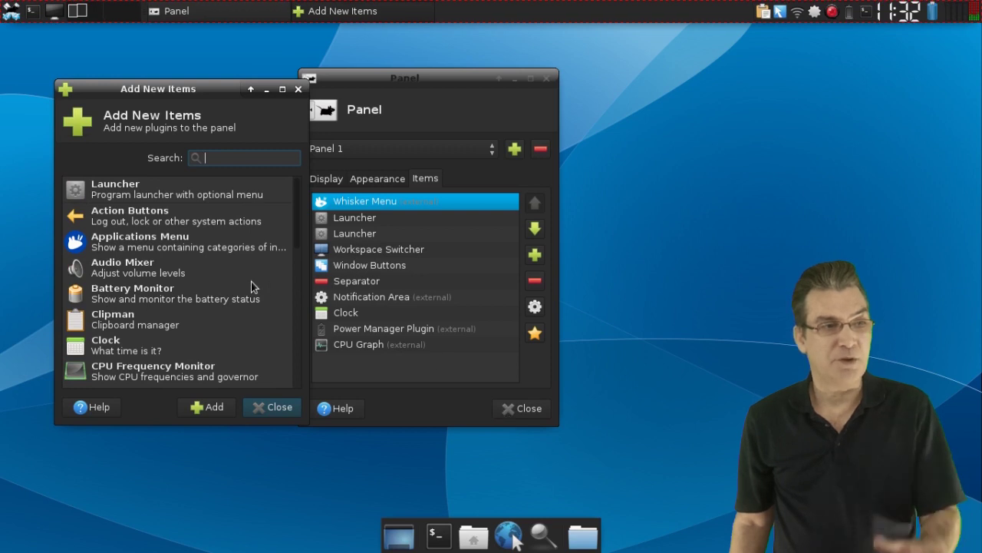
{"action": "scroll", "coordinate": [253, 288], "scroll_direction": "down", "scroll_amount": 1}
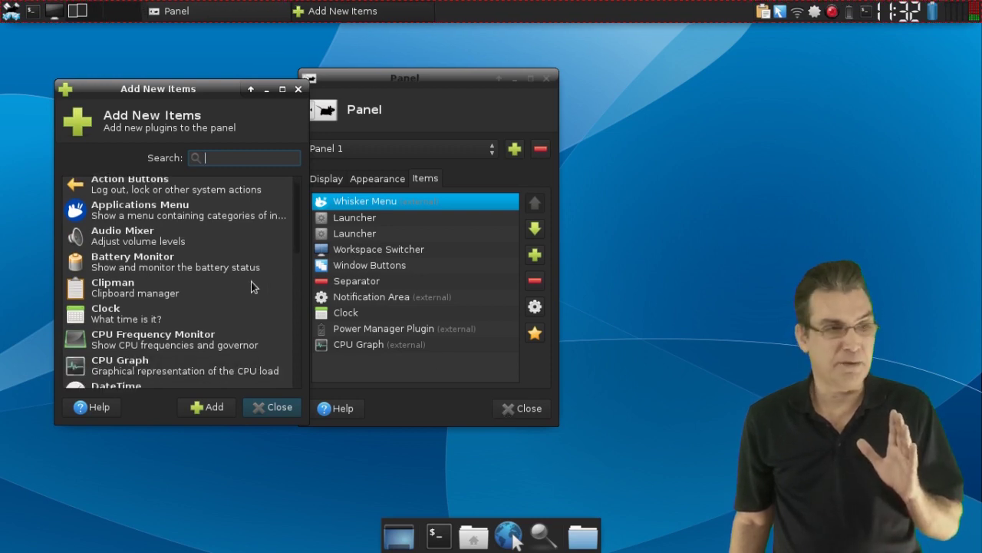
{"action": "scroll", "coordinate": [253, 286], "scroll_direction": "down", "scroll_amount": 5}
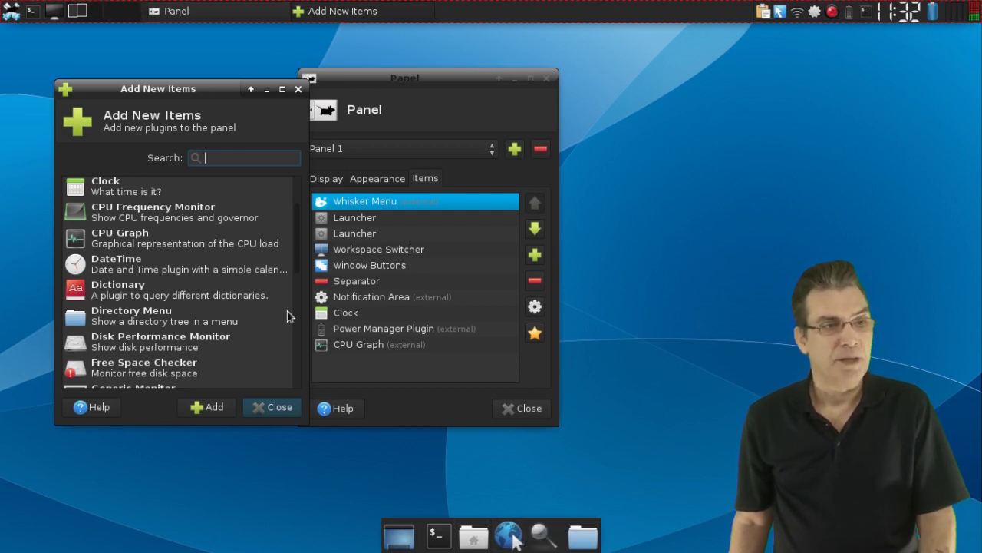
{"action": "left_click", "coordinate": [296, 90]}
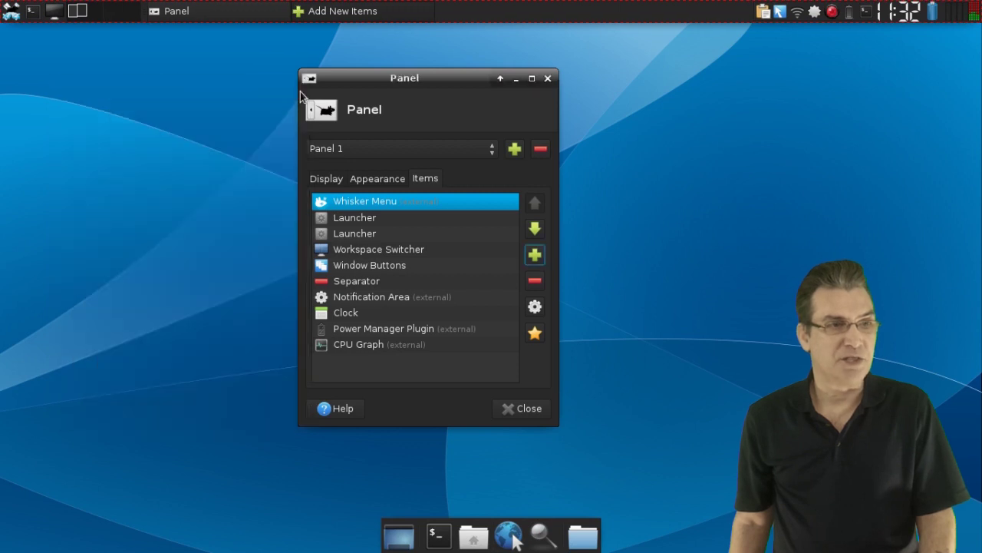
{"action": "left_click", "coordinate": [547, 80]}
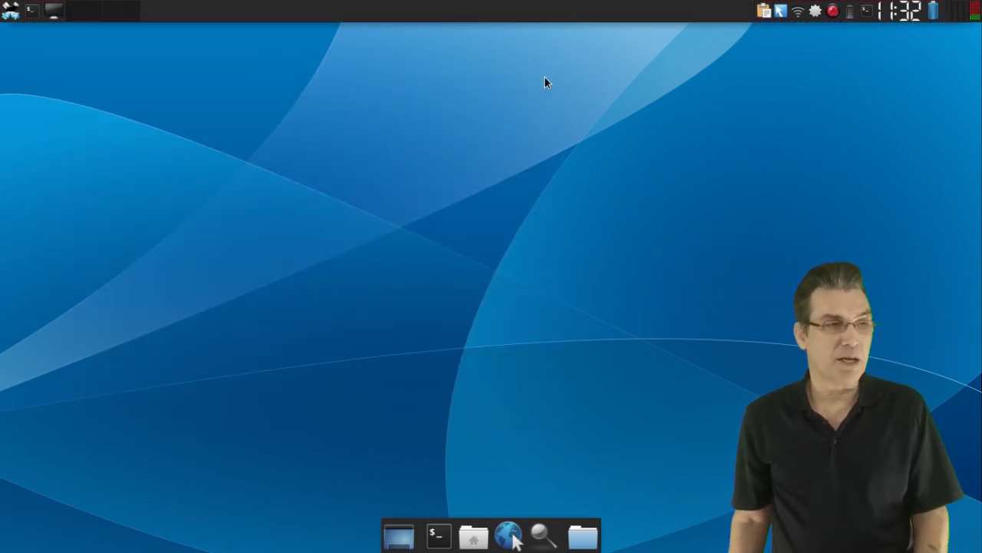
Step: Open the drop-down terminal, switch between its AlsaMixer session and the empty shell prompt, and hide the terminal
{"action": "left_click", "coordinate": [32, 11]}
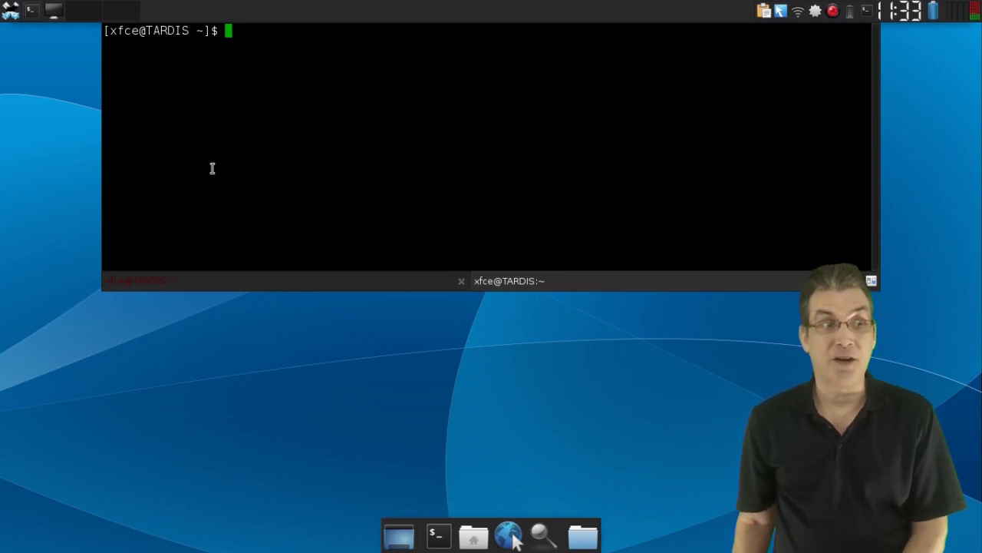
{"action": "left_click", "coordinate": [223, 292]}
{"action": "left_click", "coordinate": [31, 10]}
{"action": "left_click", "coordinate": [222, 284]}
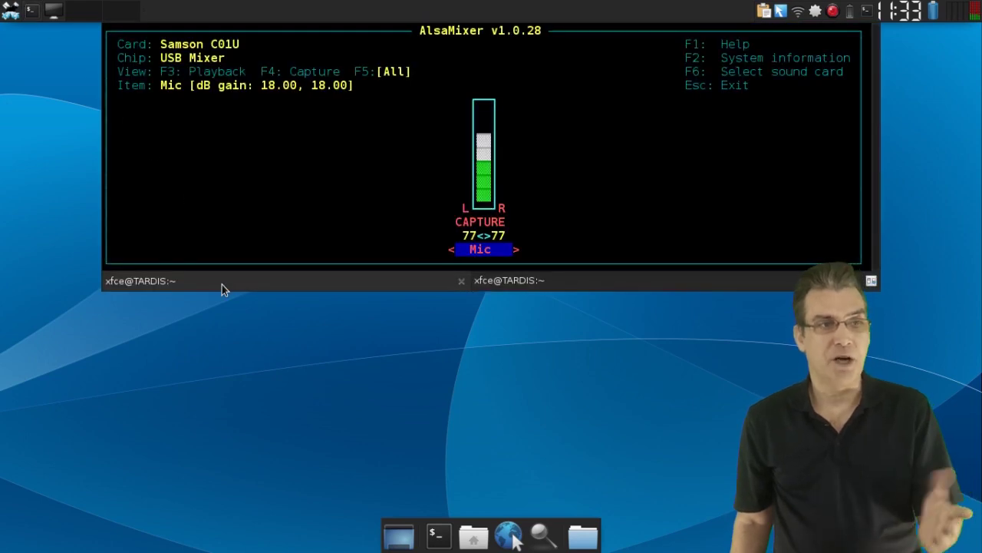
{"action": "left_click", "coordinate": [518, 282]}
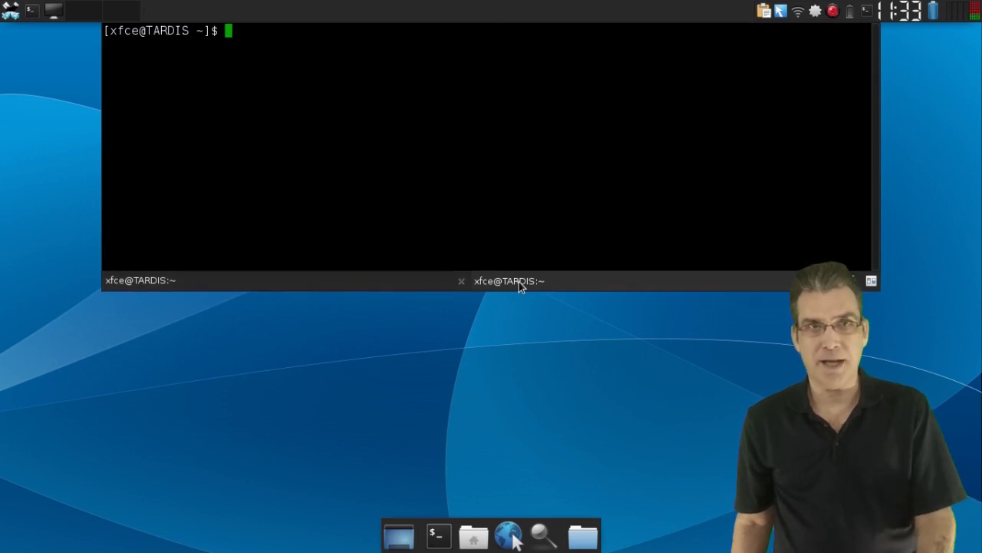
{"action": "left_click", "coordinate": [381, 380]}
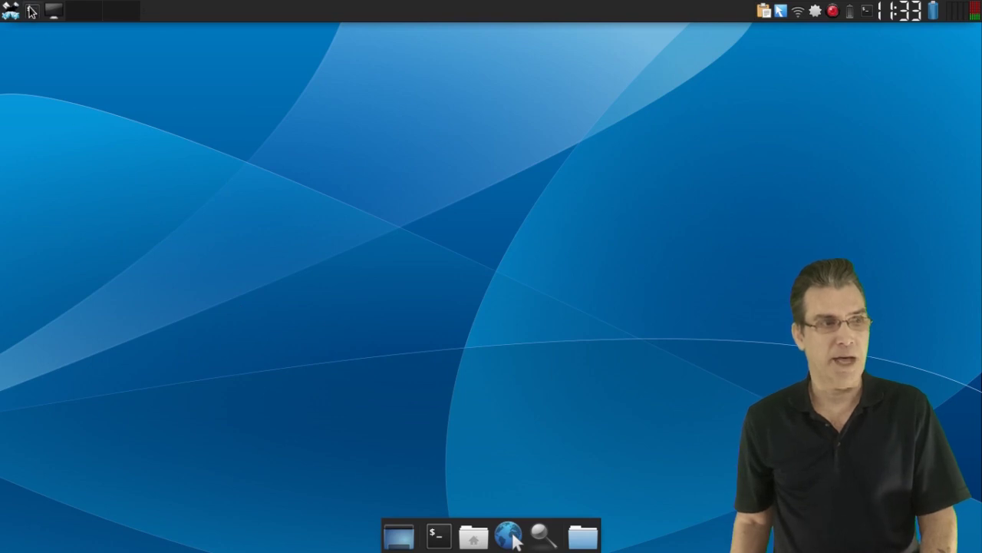
Step: Open the properties of the panel's terminal launcher, inspect the --drop-down option in the Xfce Terminal command, and save the entry
{"action": "right_click", "coordinate": [34, 17]}
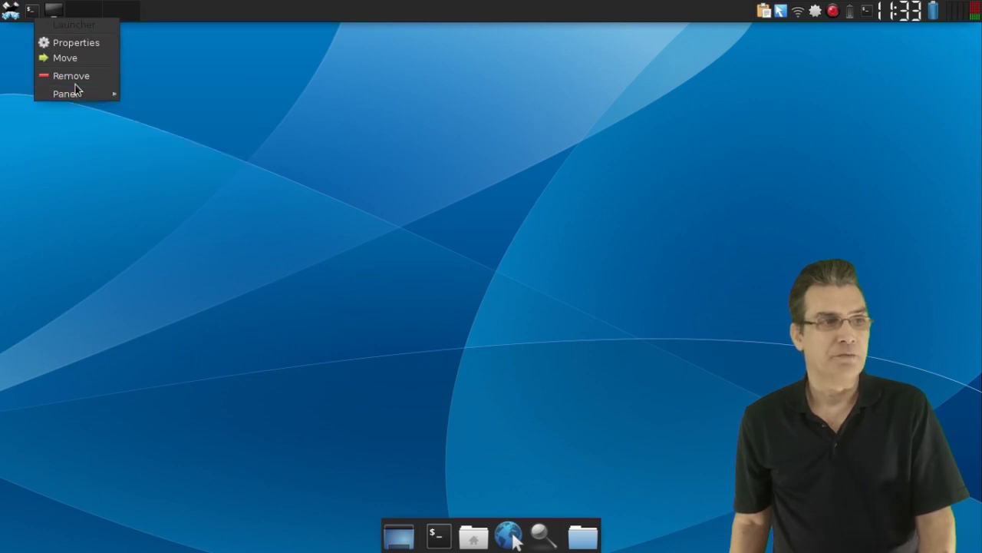
{"action": "left_click", "coordinate": [71, 43]}
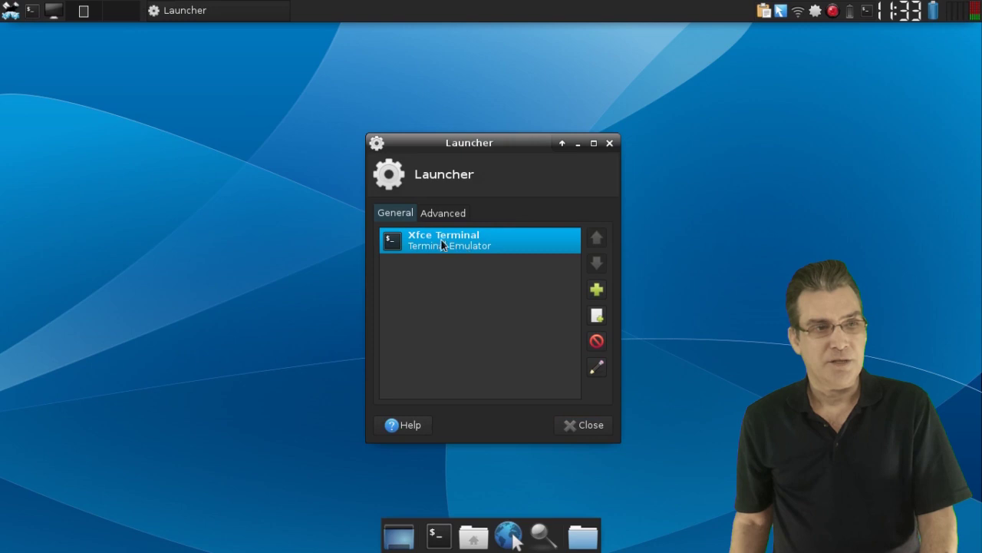
{"action": "left_click", "coordinate": [596, 373]}
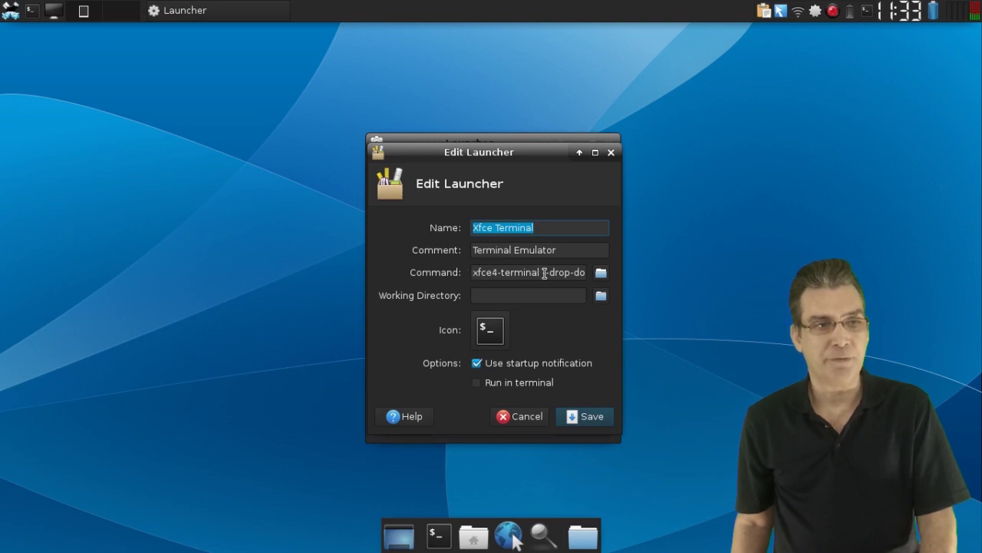
{"action": "left_click_drag", "start_coordinate": [552, 272], "coordinate": [599, 277]}
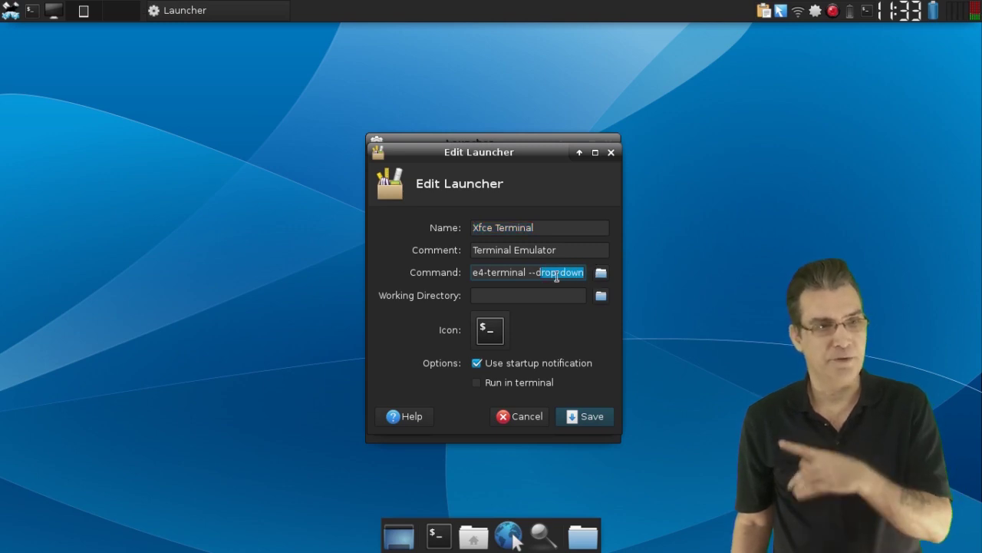
{"action": "left_click", "coordinate": [594, 424]}
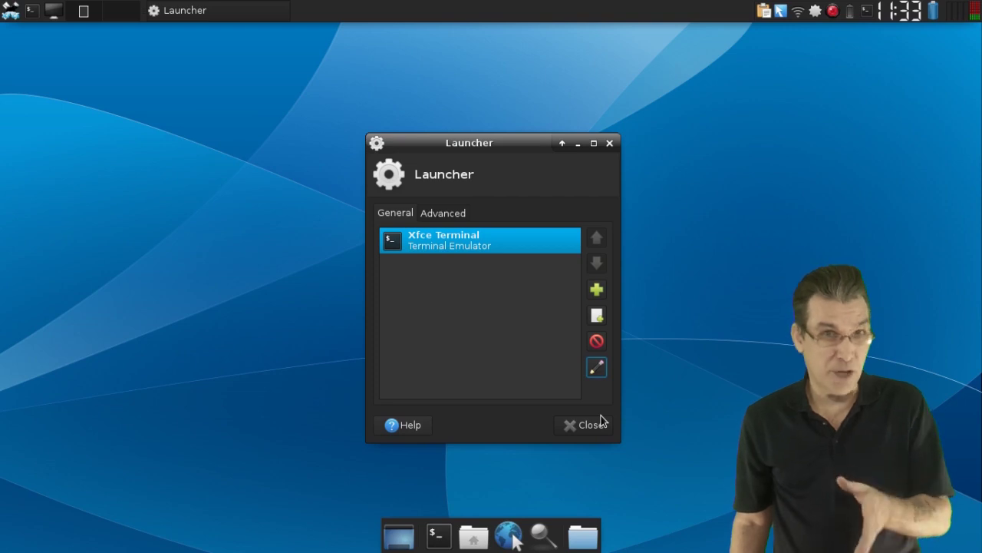
Step: Add AMD Catalyst Control Center (Administrative) and CompizConfig Settings Manager from the Settings applications to the terminal launcher's item list
{"action": "left_click", "coordinate": [11, 11]}
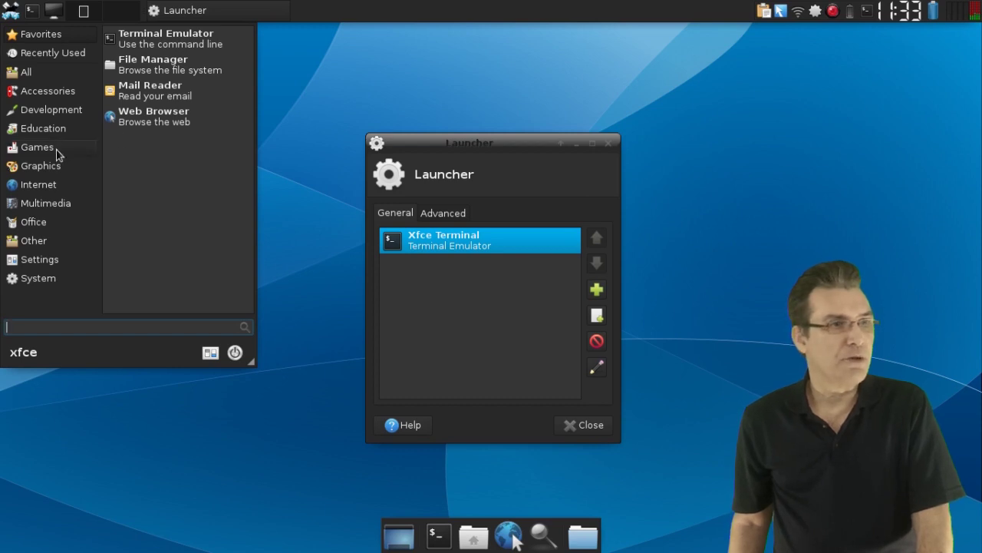
{"action": "left_click", "coordinate": [42, 263]}
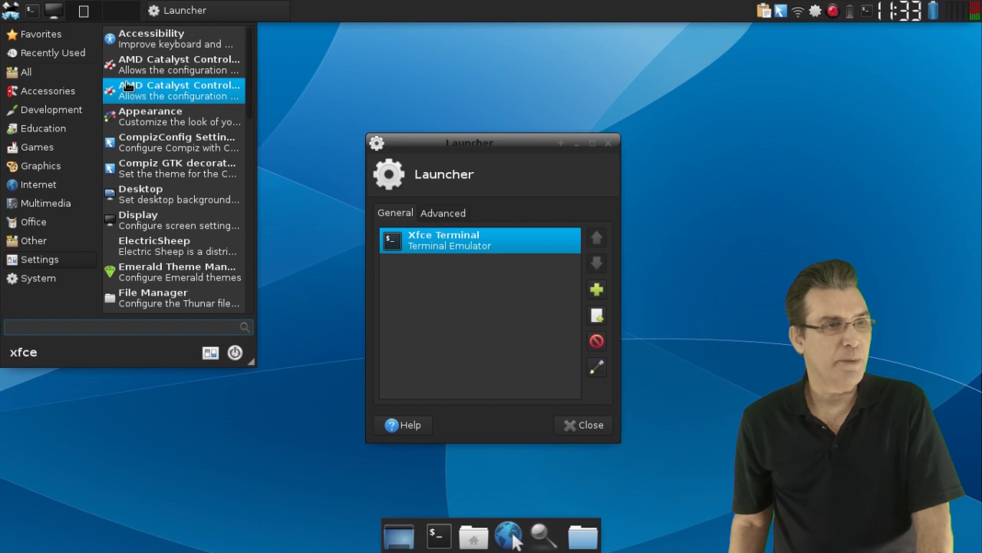
{"action": "left_click_drag", "start_coordinate": [114, 68], "coordinate": [428, 312]}
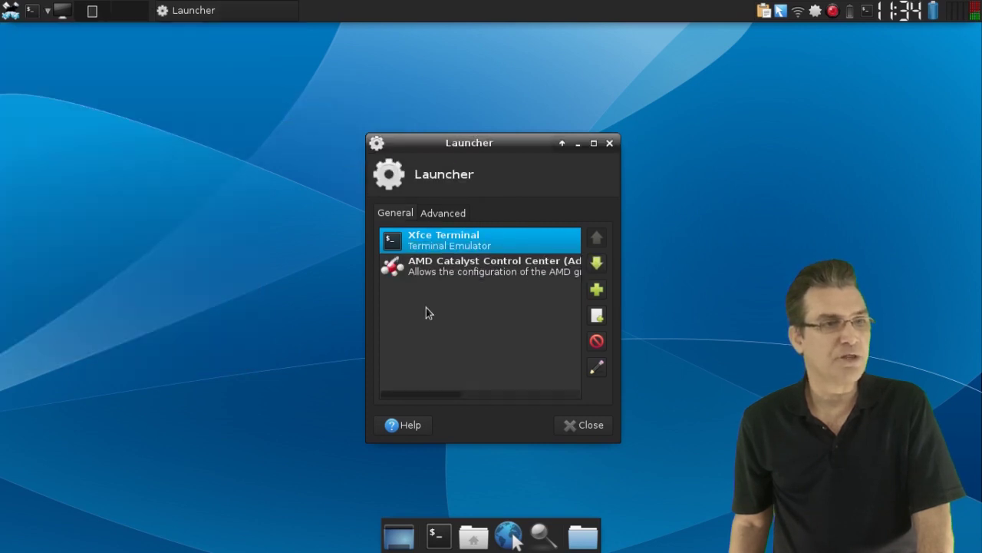
{"action": "left_click", "coordinate": [11, 16]}
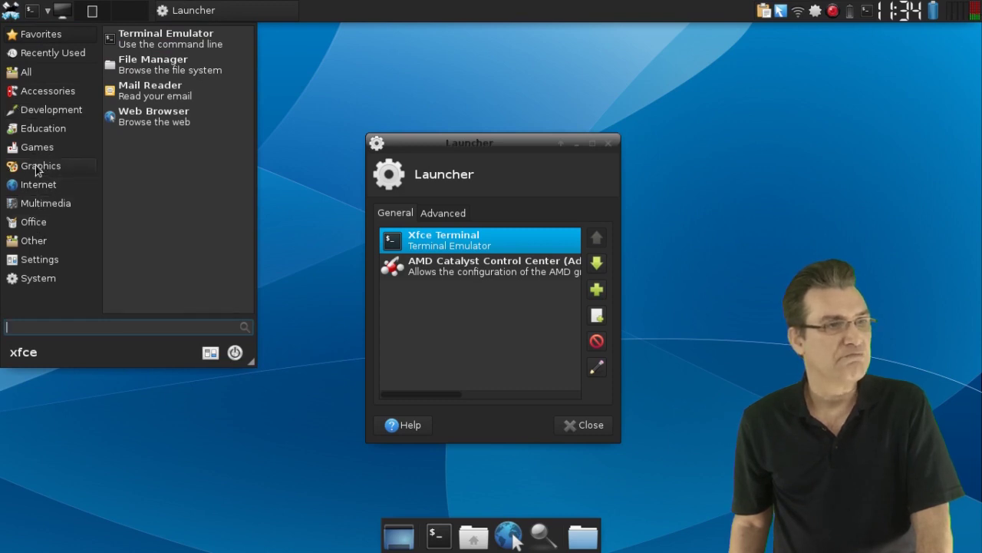
{"action": "left_click", "coordinate": [31, 263]}
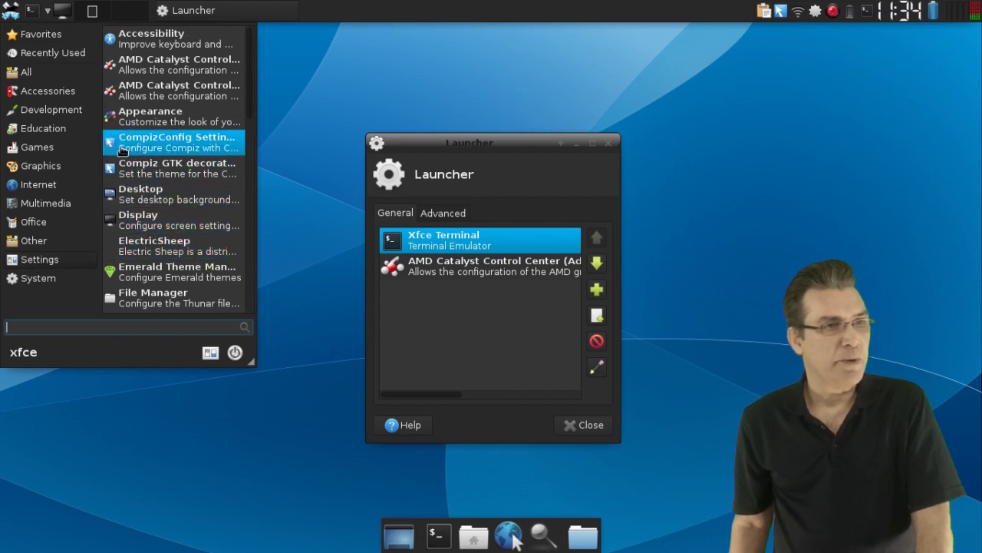
{"action": "left_click_drag", "start_coordinate": [121, 149], "coordinate": [430, 350]}
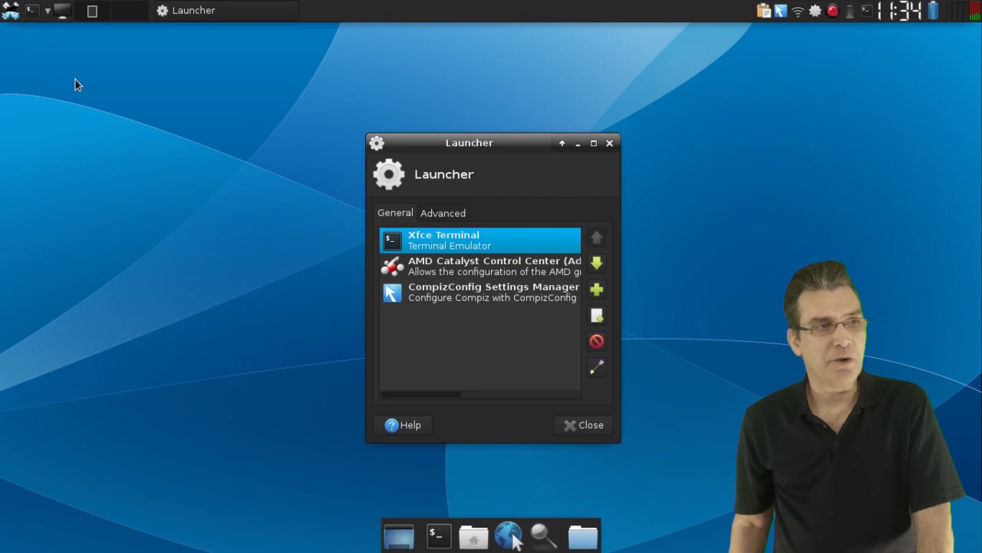
Step: Check the launcher's list of extra applications on the panel and view its advanced options
{"action": "left_click", "coordinate": [47, 14]}
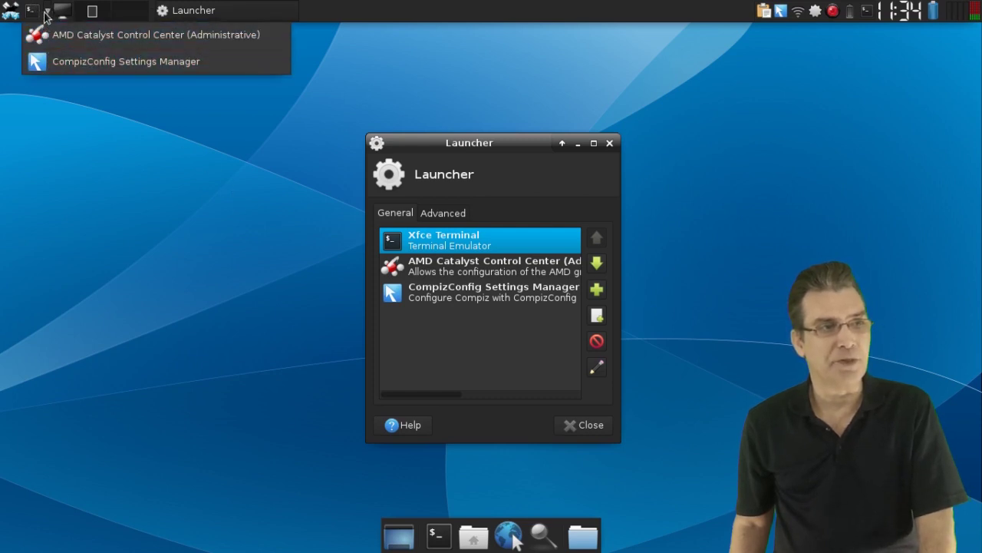
{"action": "left_click", "coordinate": [459, 353]}
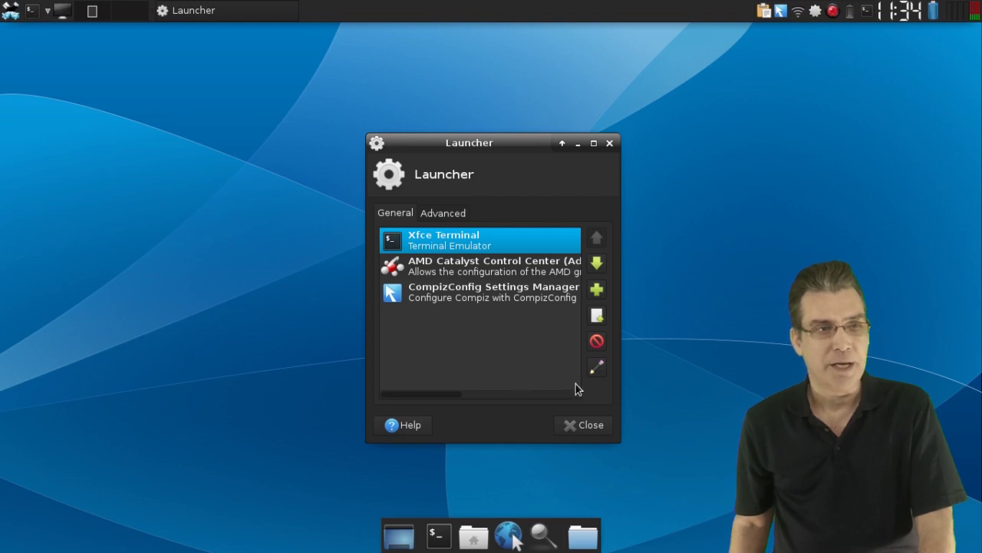
{"action": "left_click", "coordinate": [432, 219]}
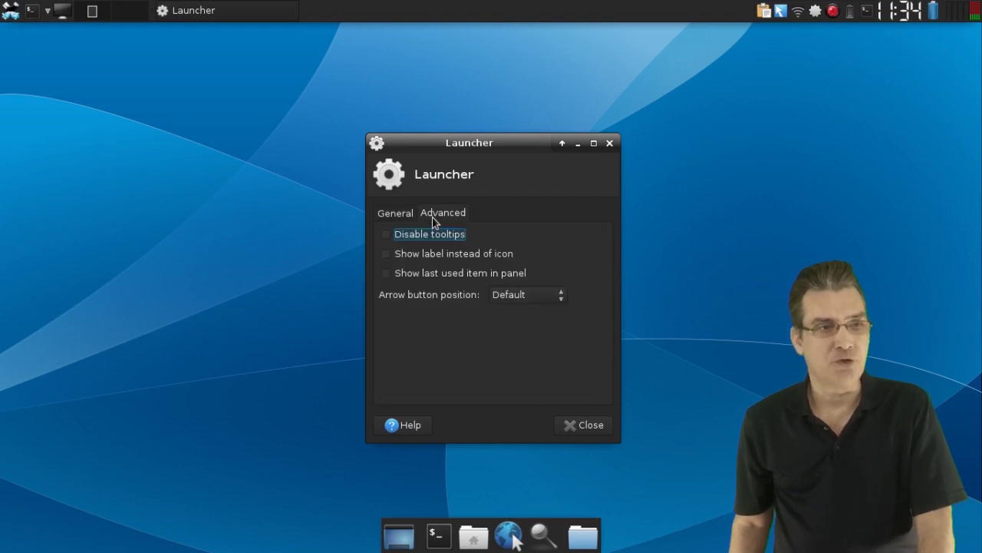
{"action": "left_click", "coordinate": [398, 214]}
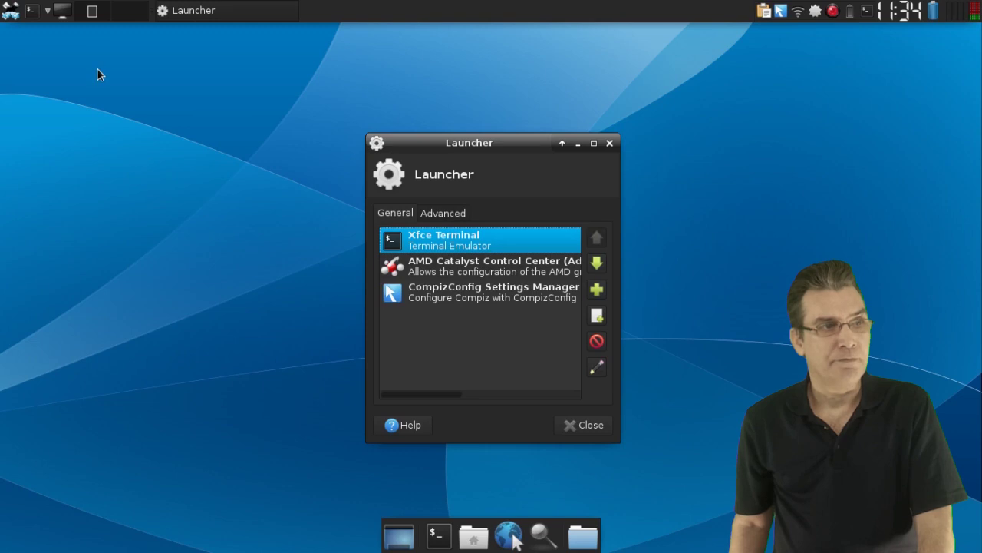
{"action": "left_click", "coordinate": [47, 13]}
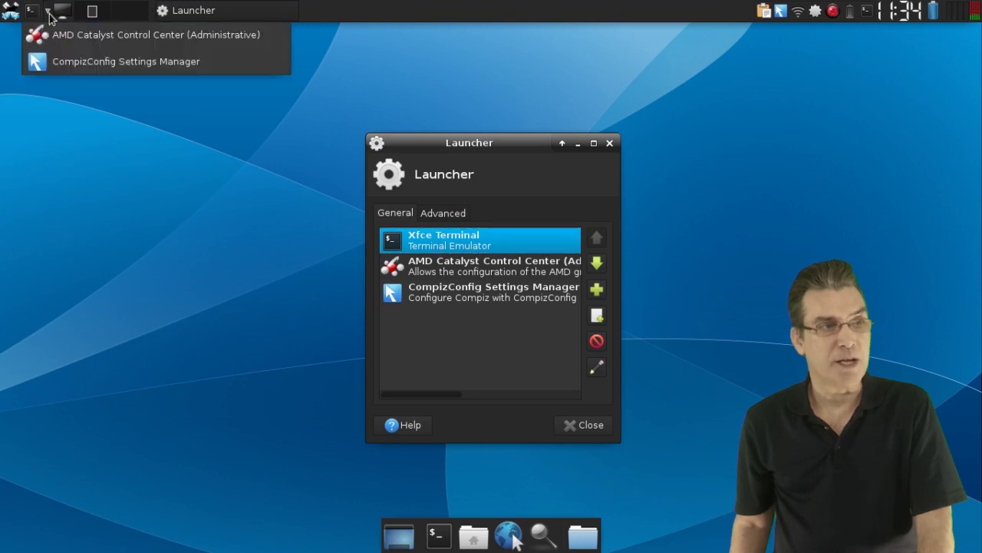
Step: Add AbiWord from the Office applications to the terminal launcher's item list
{"action": "left_click", "coordinate": [8, 12]}
{"action": "left_click", "coordinate": [7, 12]}
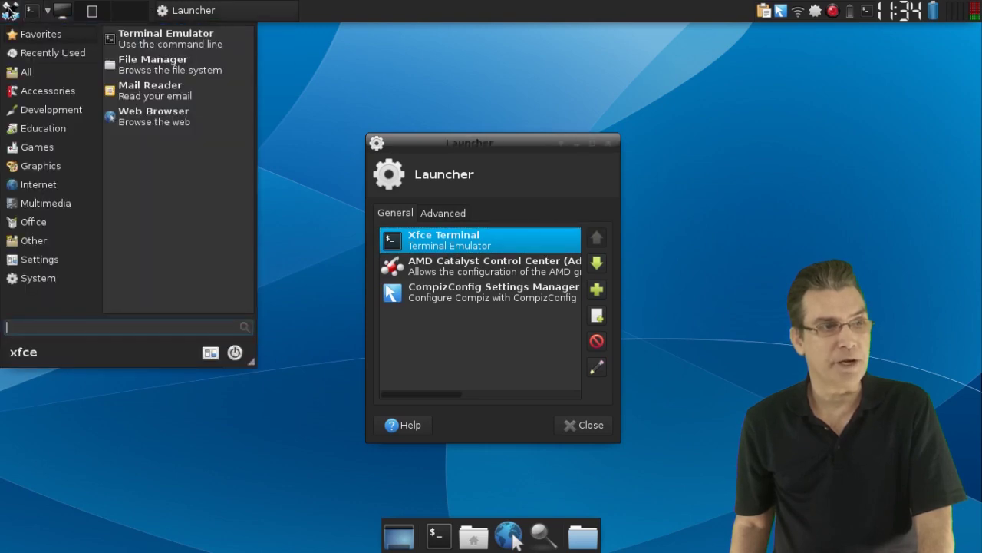
{"action": "left_click", "coordinate": [28, 224]}
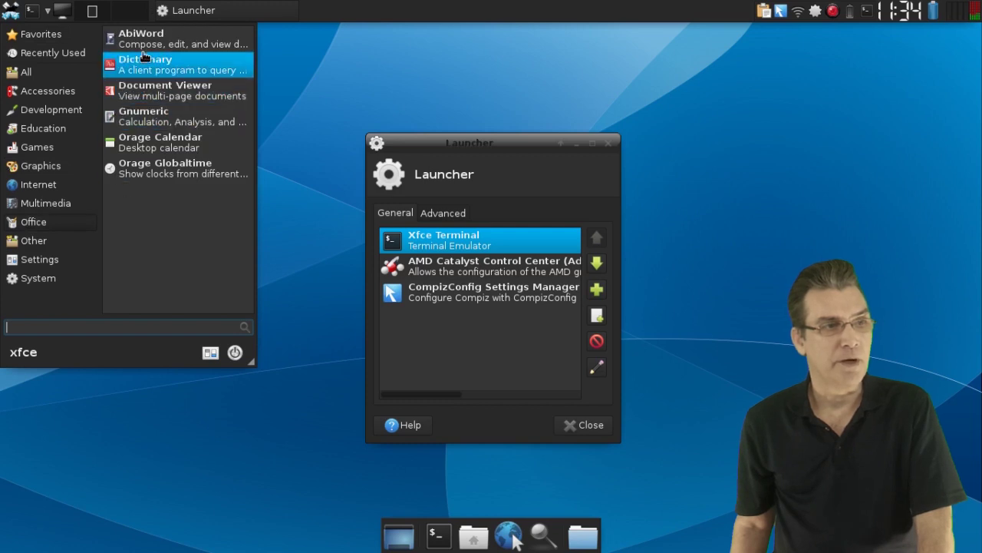
{"action": "left_click_drag", "start_coordinate": [150, 39], "coordinate": [449, 362]}
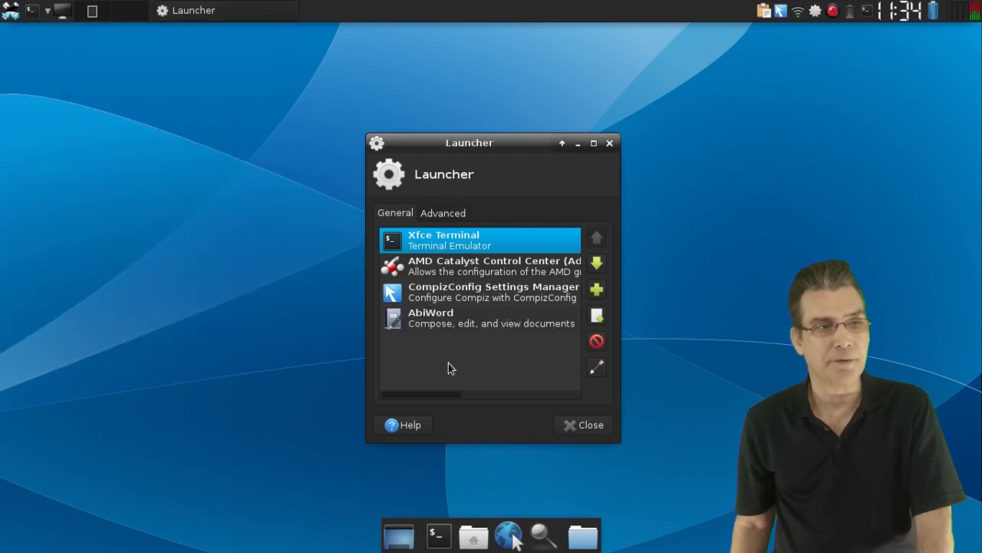
Step: Check the launcher's expanded application list on the panel, then show and hide the drop-down terminal
{"action": "left_click", "coordinate": [47, 12]}
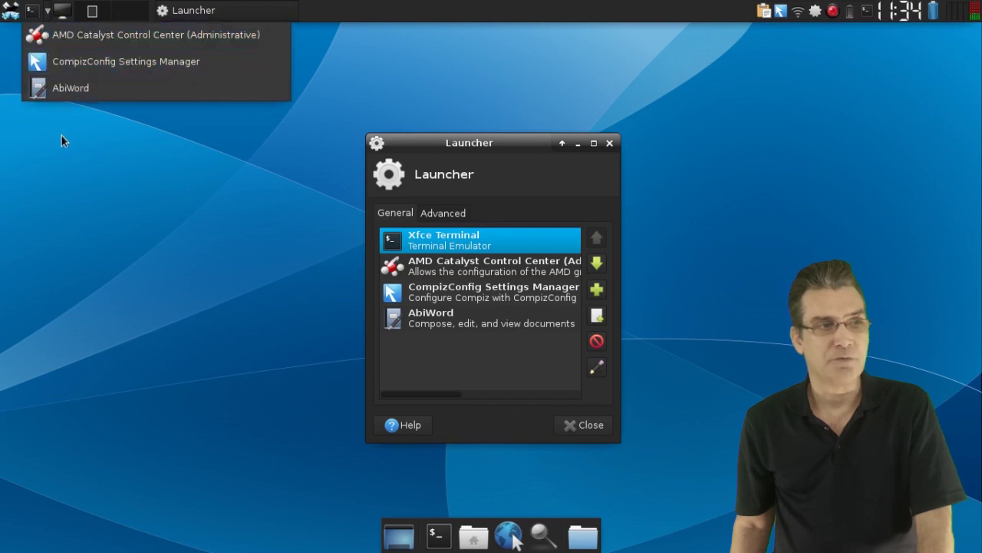
{"action": "left_click", "coordinate": [94, 255]}
{"action": "left_click", "coordinate": [32, 11]}
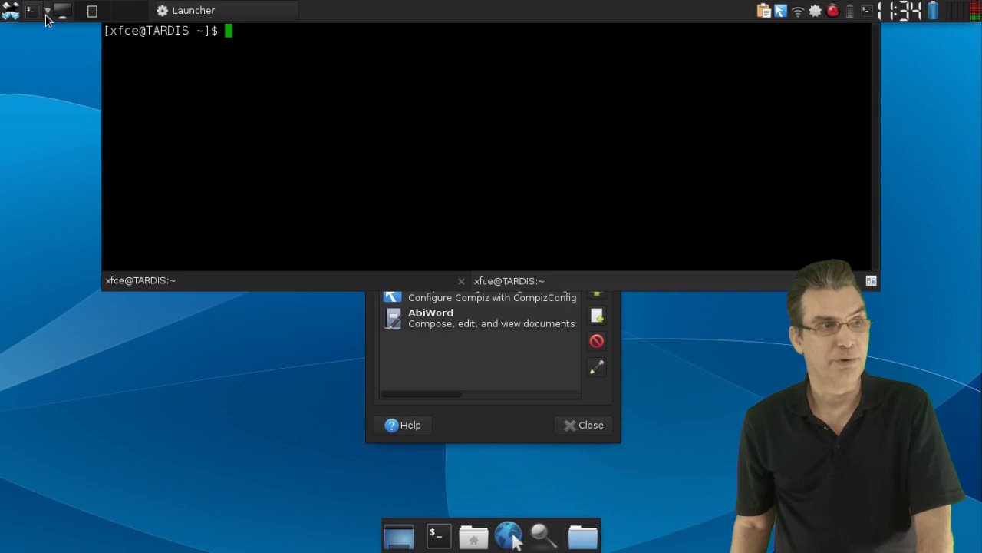
{"action": "left_click", "coordinate": [46, 14]}
{"action": "left_click", "coordinate": [41, 185]}
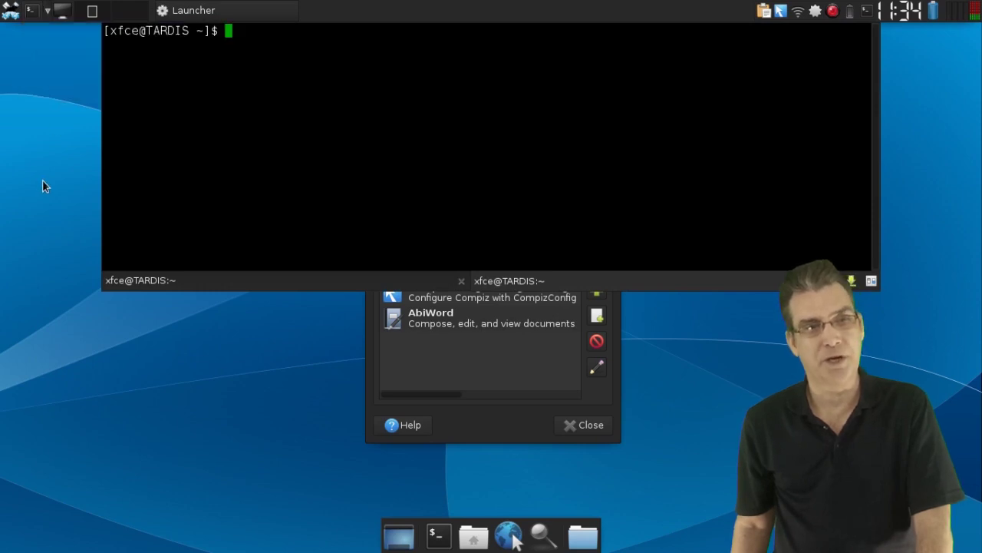
{"action": "left_click", "coordinate": [179, 361]}
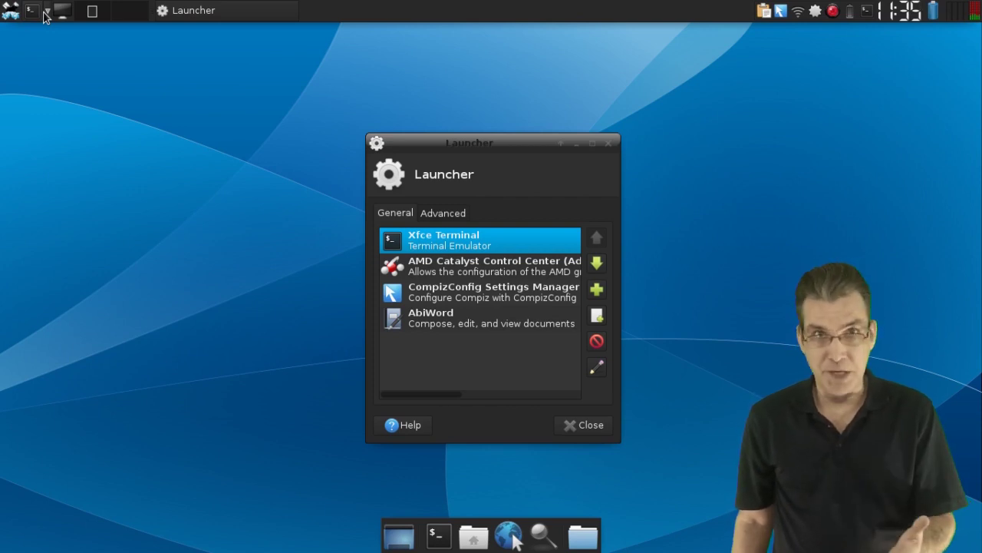
Step: Close the Launcher properties window
{"action": "left_click", "coordinate": [11, 11]}
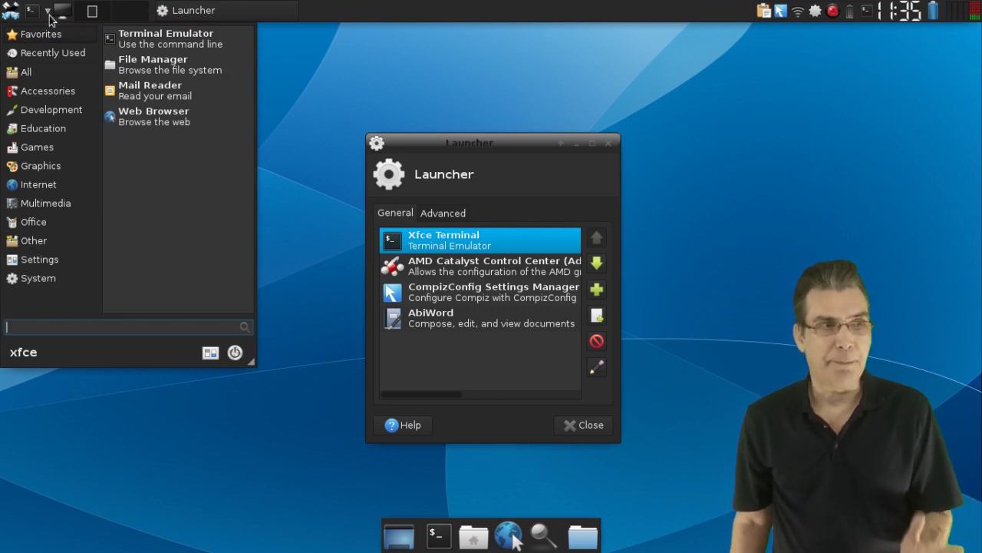
{"action": "left_click", "coordinate": [269, 129]}
{"action": "left_click_drag", "start_coordinate": [459, 149], "coordinate": [378, 121]}
{"action": "left_click", "coordinate": [529, 120]}
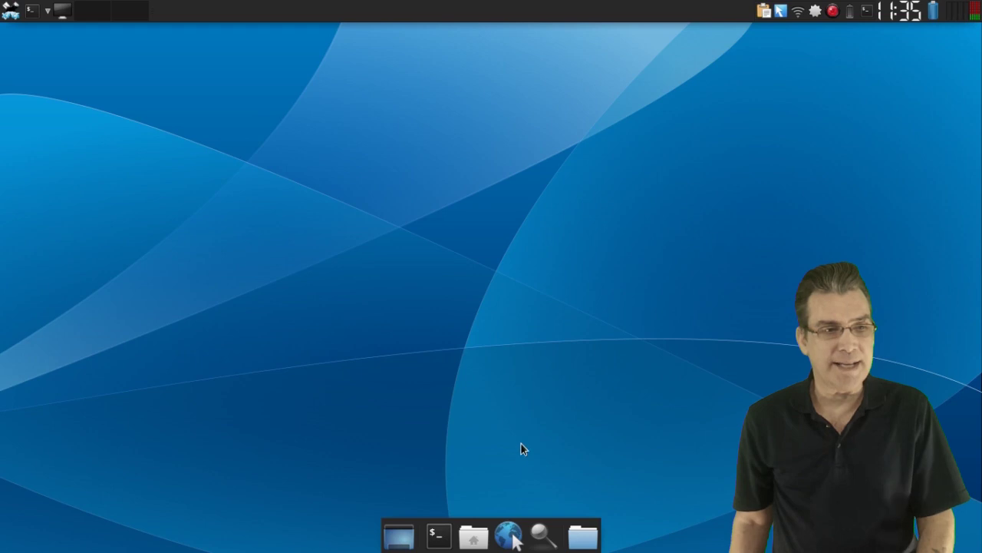
Step: Open the home folder and the web browser, and arrange the windows so the file manager overlaps the Xfce 4.12 tour page
{"action": "left_click", "coordinate": [476, 539]}
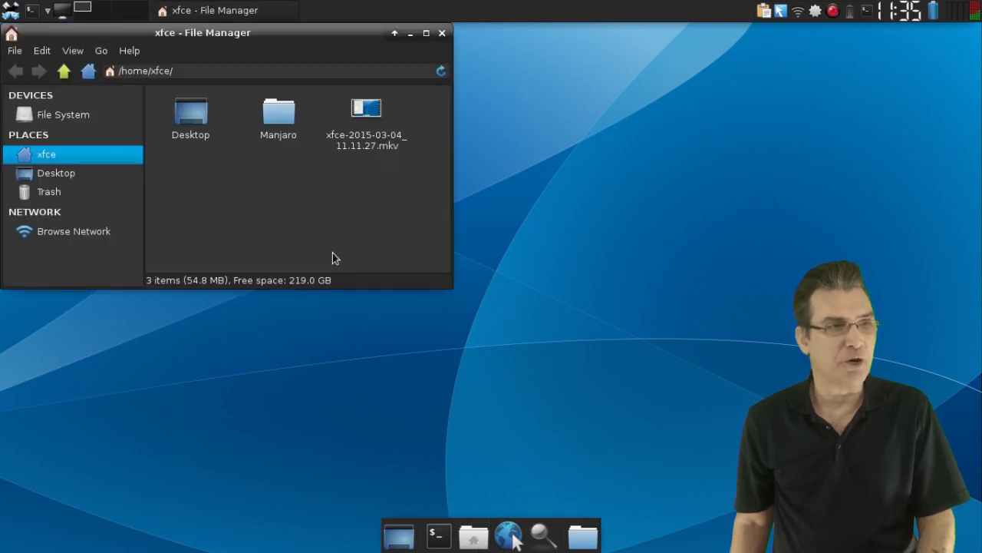
{"action": "left_click_drag", "start_coordinate": [257, 40], "coordinate": [758, 93]}
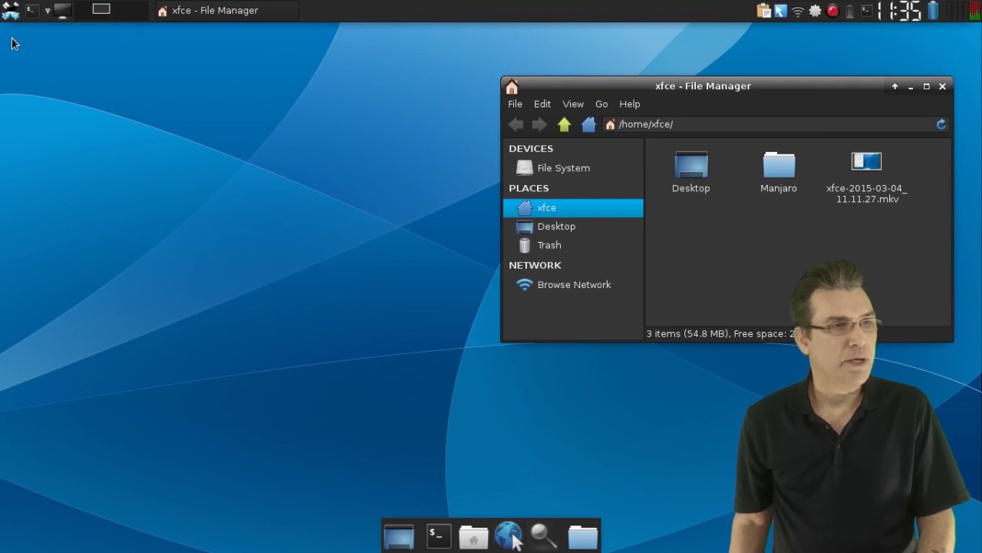
{"action": "left_click", "coordinate": [7, 13]}
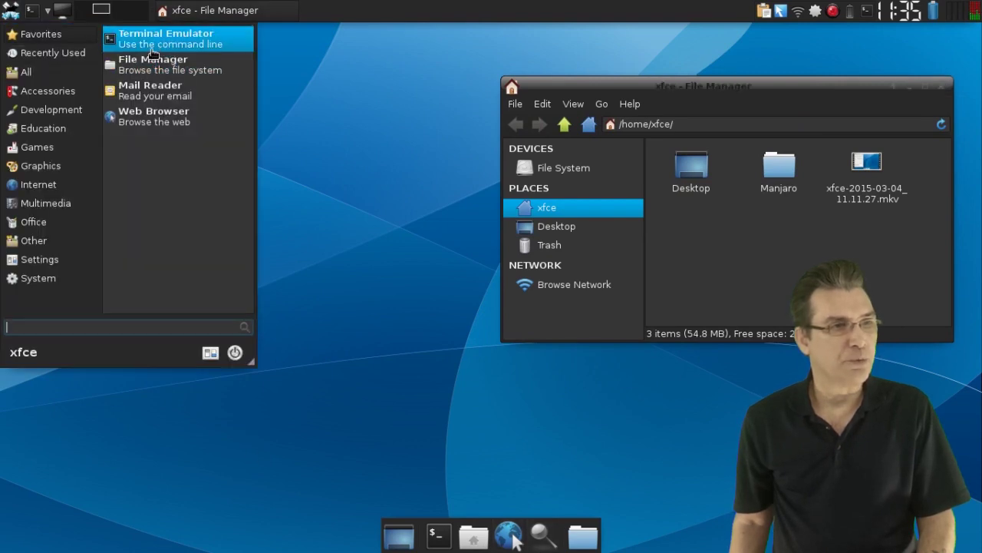
{"action": "left_click", "coordinate": [167, 119]}
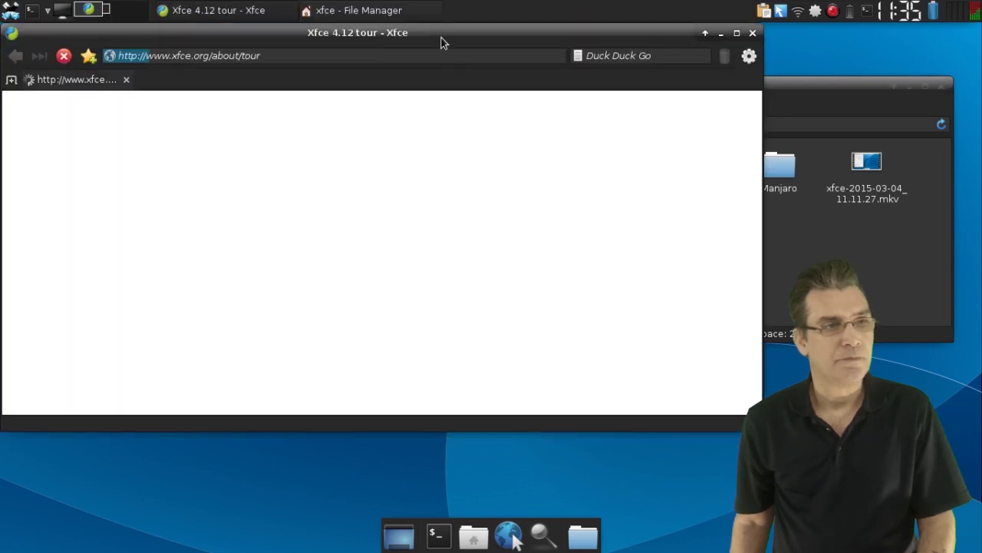
{"action": "left_click_drag", "start_coordinate": [441, 42], "coordinate": [529, 87]}
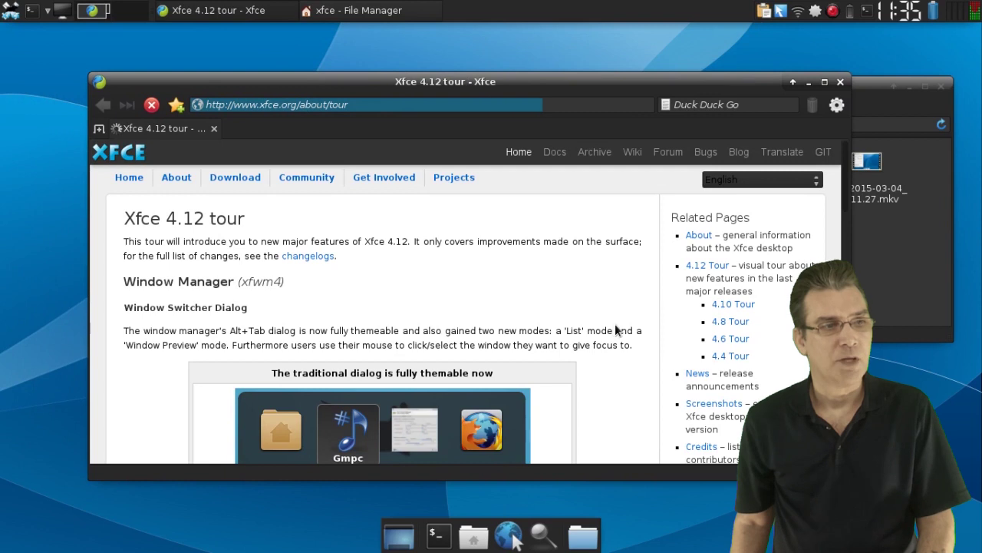
{"action": "left_click", "coordinate": [867, 86]}
{"action": "left_click_drag", "start_coordinate": [867, 86], "coordinate": [851, 111]}
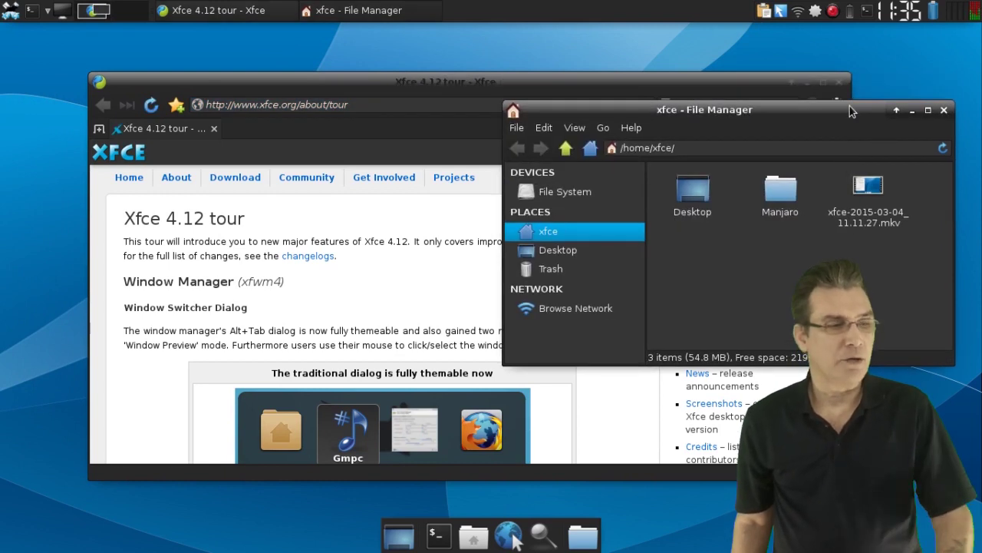
Step: Cycle through the Thunar and Midori previews in the window switcher and bring Midori to the front
{"action": "key", "text": "alt+Tab"}
{"action": "key", "text": "alt+Tab"}
{"action": "key", "text": "alt+Tab"}
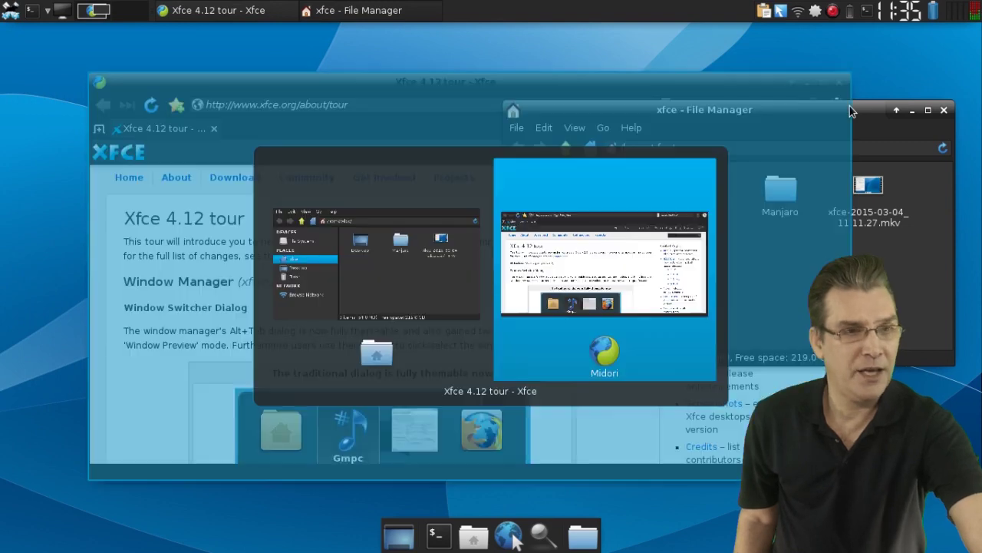
{"action": "key", "text": "alt+Tab"}
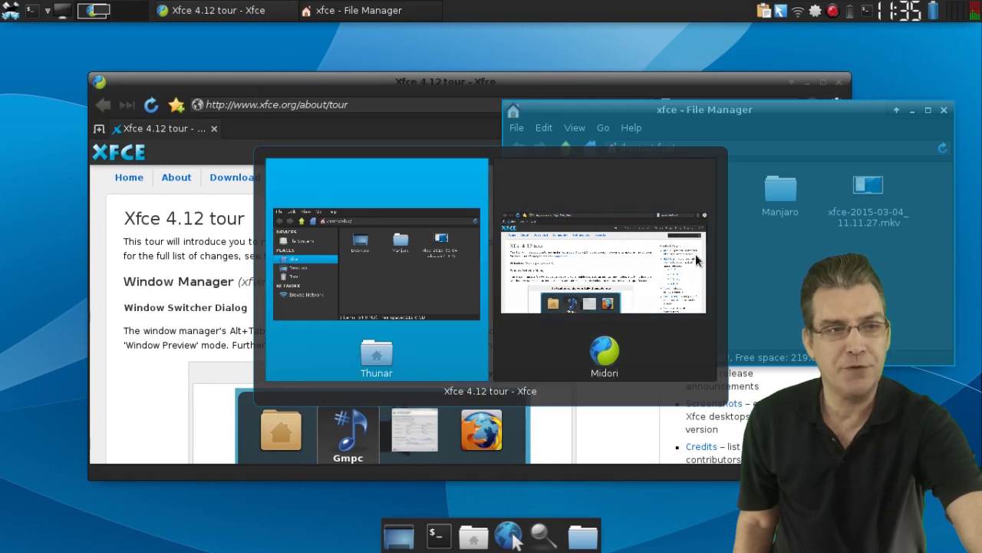
{"action": "left_click", "coordinate": [596, 421]}
Step: Read the Xfce 4.12 tour's descriptions of the window switcher's traditional, list and Window Preview modes
{"action": "scroll", "coordinate": [596, 423], "scroll_direction": "down", "scroll_amount": 4}
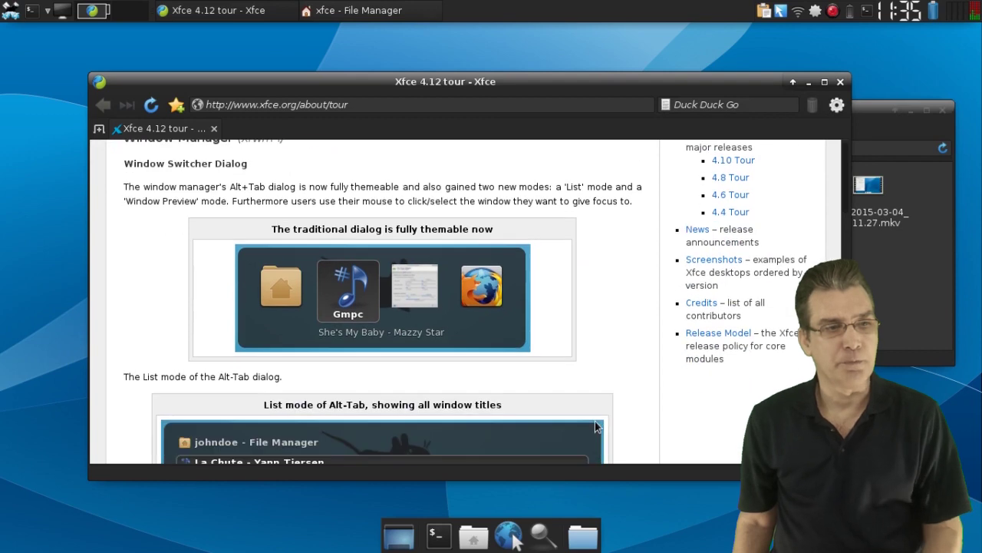
{"action": "scroll", "coordinate": [384, 314], "scroll_direction": "down", "scroll_amount": 5}
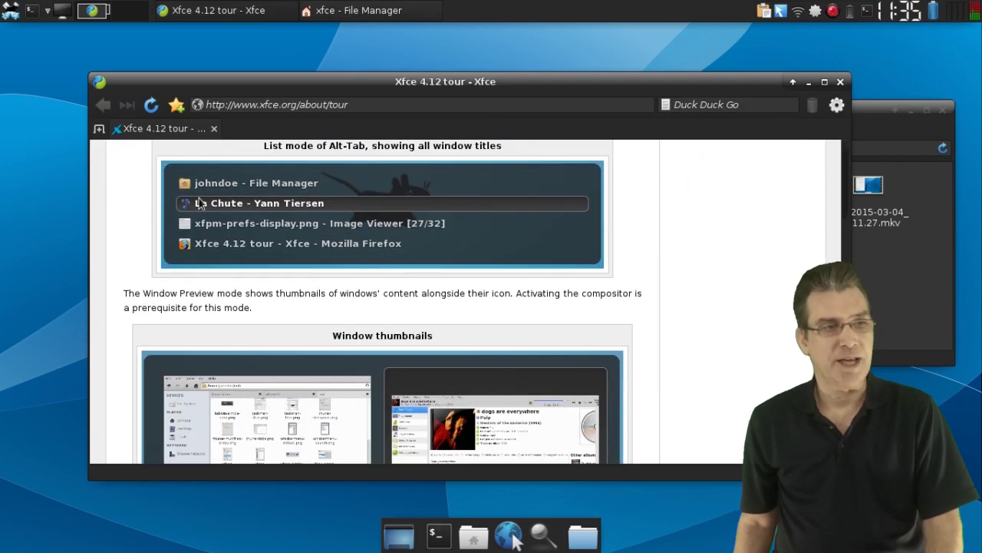
{"action": "scroll", "coordinate": [197, 192], "scroll_direction": "down", "scroll_amount": 3}
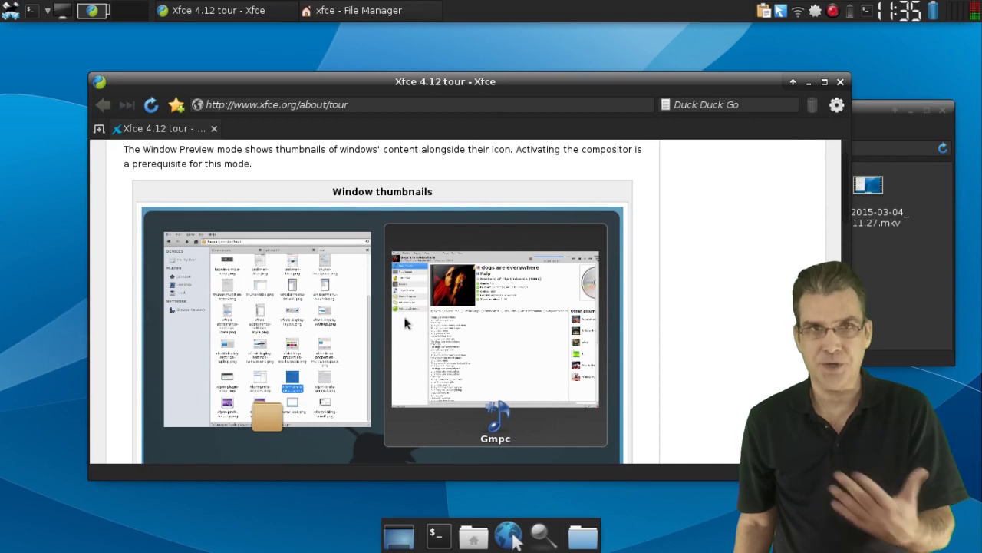
Step: Turn off showing window previews in place of icons when cycling in the Window Manager Tweaks compositor settings
{"action": "left_click", "coordinate": [7, 18]}
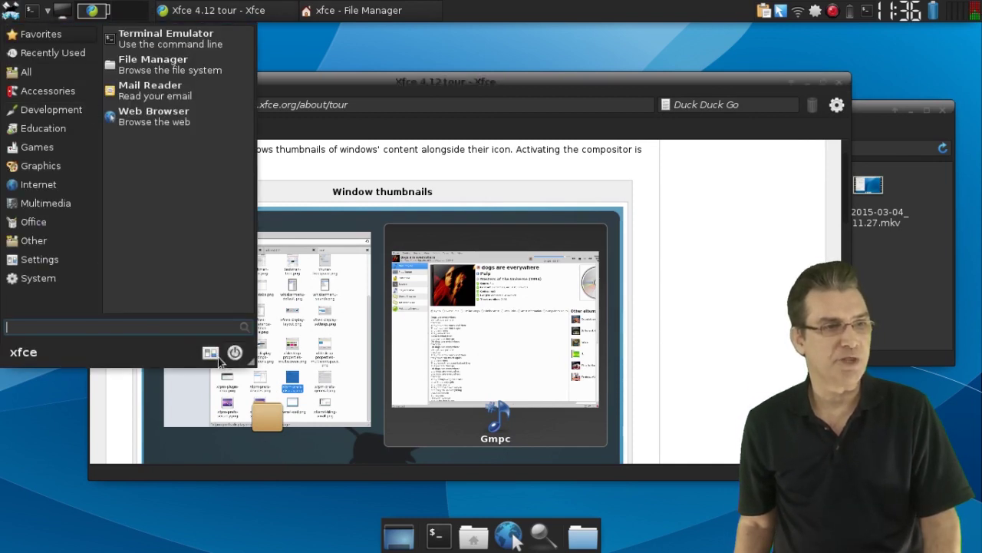
{"action": "left_click", "coordinate": [210, 353]}
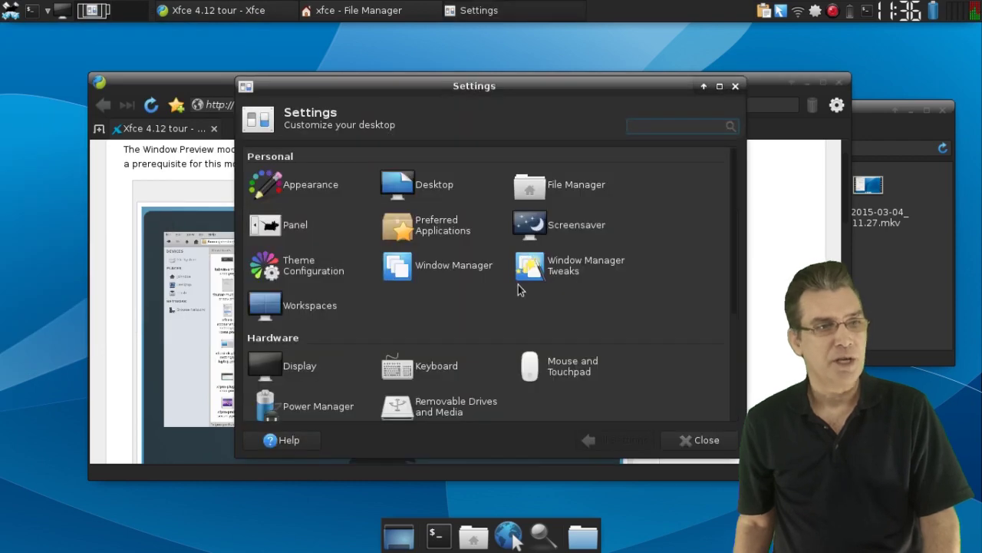
{"action": "left_click", "coordinate": [423, 272]}
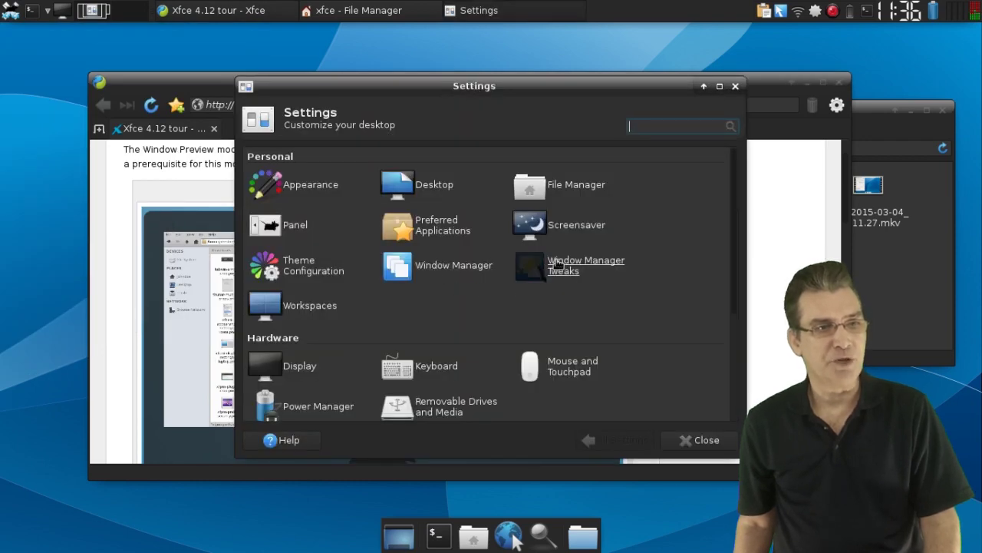
{"action": "left_click", "coordinate": [558, 265]}
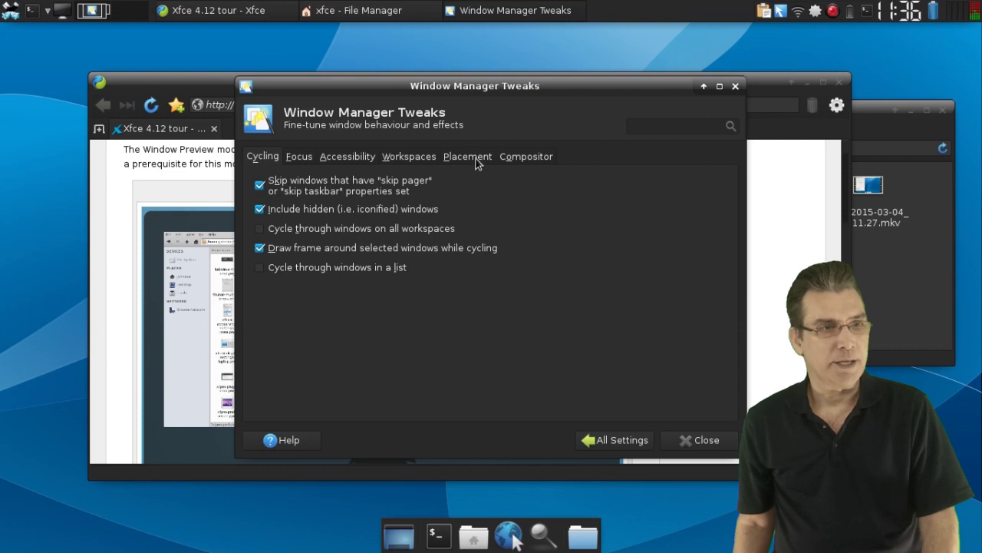
{"action": "left_click", "coordinate": [514, 160]}
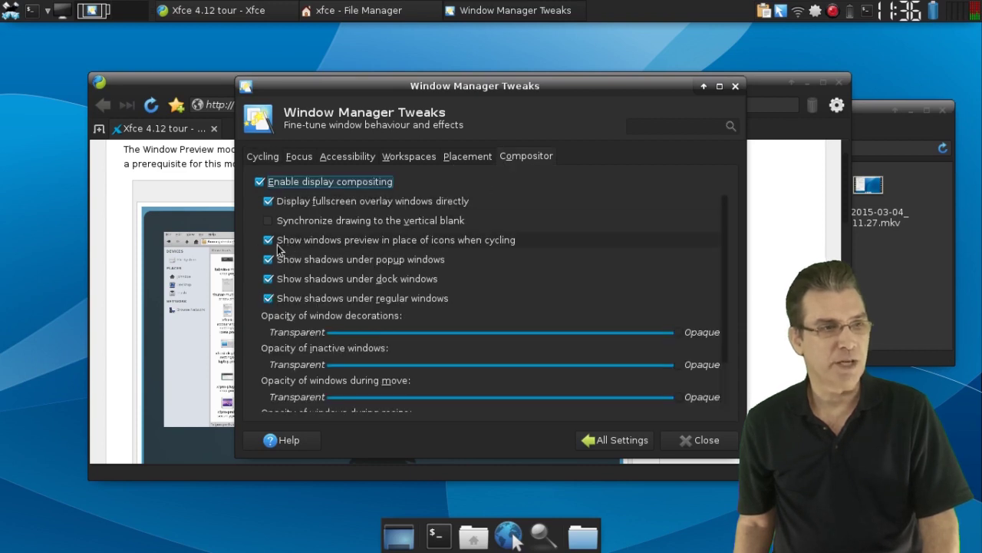
{"action": "left_click", "coordinate": [269, 241]}
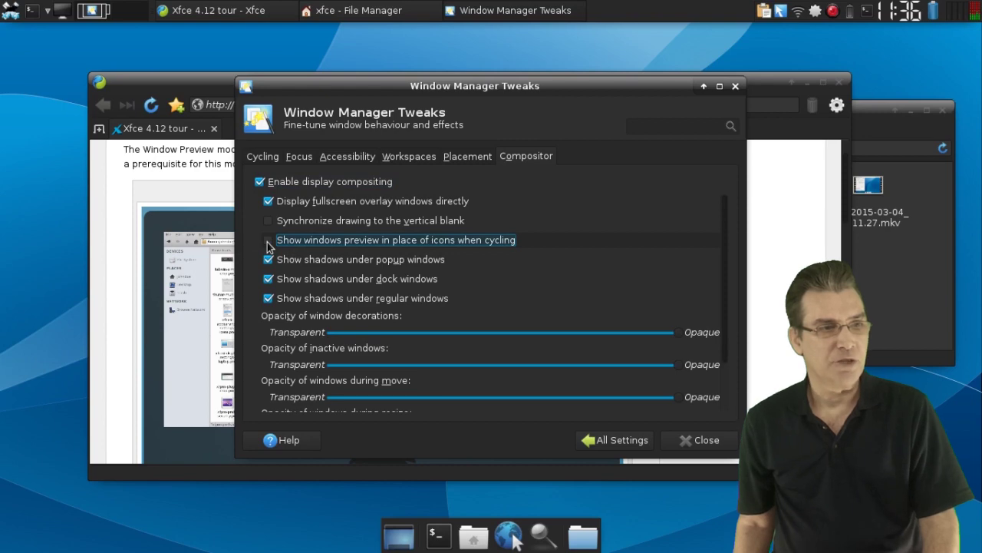
Step: Cycle repeatedly through the open windows in the switcher to check its icon style, and close Window Manager Tweaks
{"action": "key", "text": "alt+Tab"}
{"action": "key", "text": "alt+Tab"}
{"action": "key", "text": "alt+Tab"}
{"action": "key", "text": "alt+Tab"}
{"action": "key", "text": "alt+Tab"}
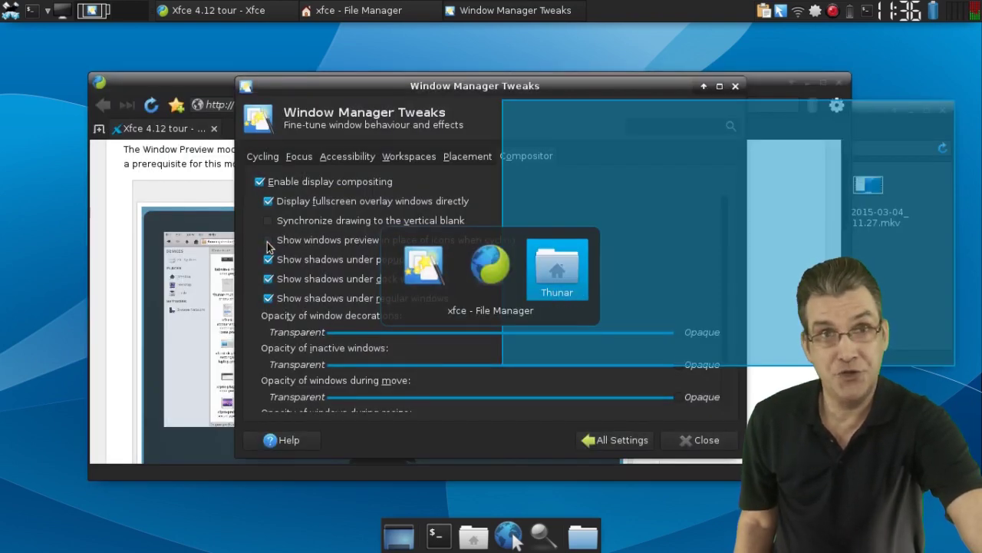
{"action": "key", "text": "alt+Tab"}
{"action": "key", "text": "alt+Tab"}
{"action": "key", "text": "alt+Tab"}
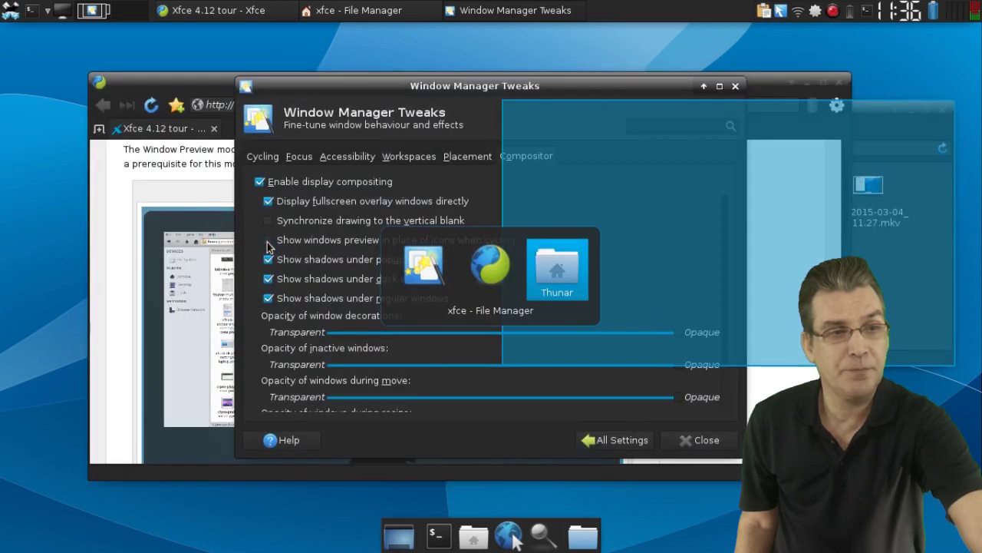
{"action": "key", "text": "alt+Tab"}
{"action": "key", "text": "alt+Tab"}
{"action": "key", "text": "alt+Tab"}
{"action": "key", "text": "alt+Tab"}
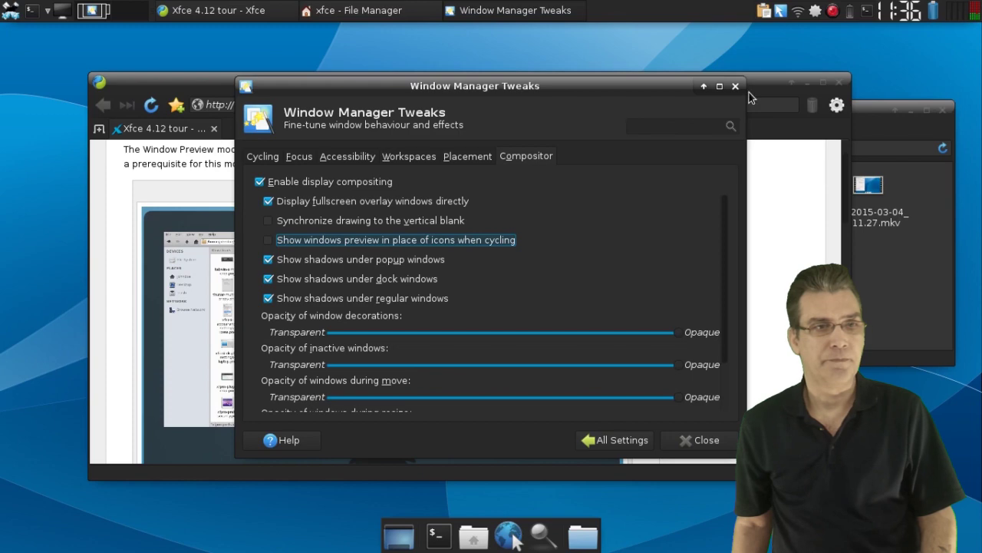
{"action": "left_click", "coordinate": [735, 86]}
Step: Read the tour page from the window thumbnails through the panel, settings and Power Manager sections to Thunar's tab support
{"action": "scroll", "coordinate": [682, 333], "scroll_direction": "down", "scroll_amount": 10}
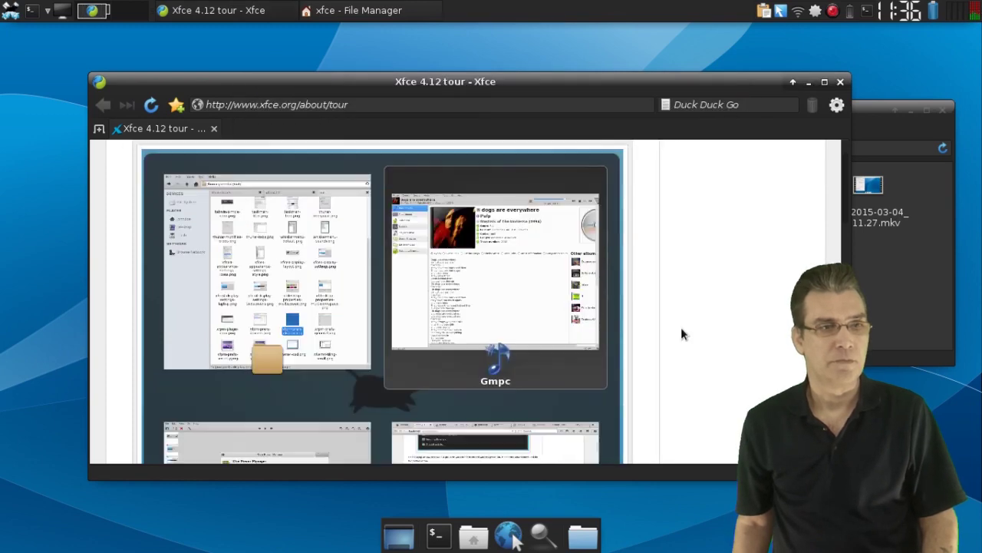
{"action": "scroll", "coordinate": [682, 333], "scroll_direction": "up", "scroll_amount": 5}
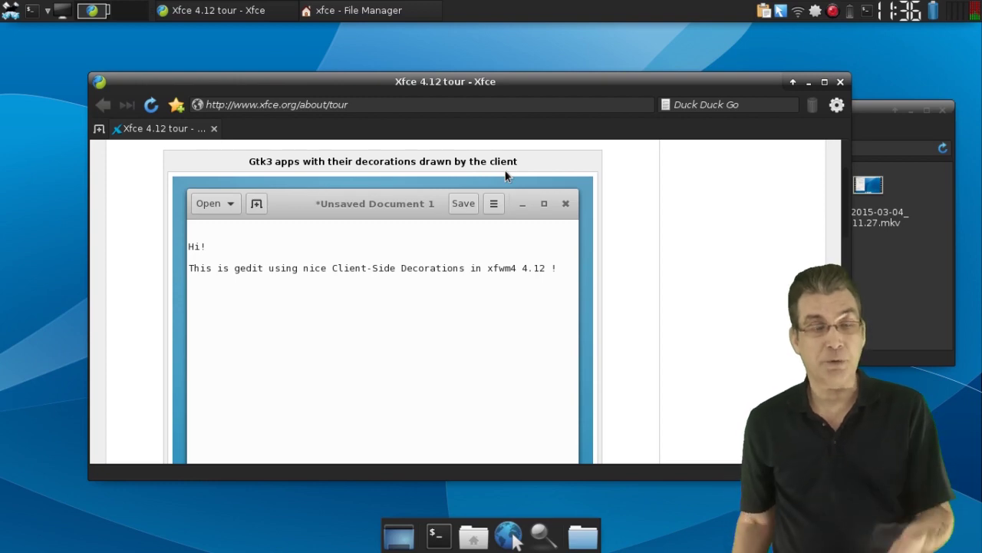
{"action": "scroll", "coordinate": [505, 176], "scroll_direction": "down", "scroll_amount": 15}
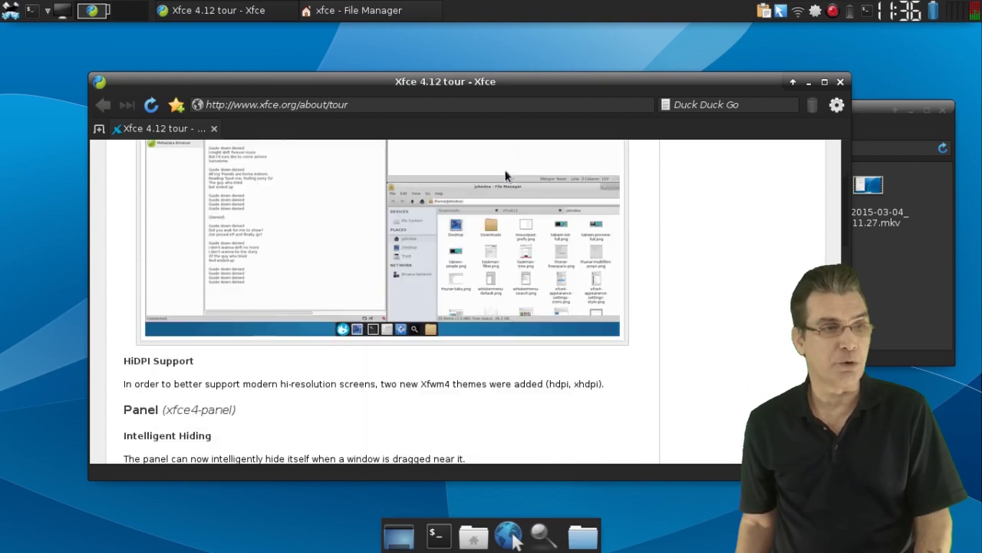
{"action": "scroll", "coordinate": [505, 177], "scroll_direction": "down", "scroll_amount": 15}
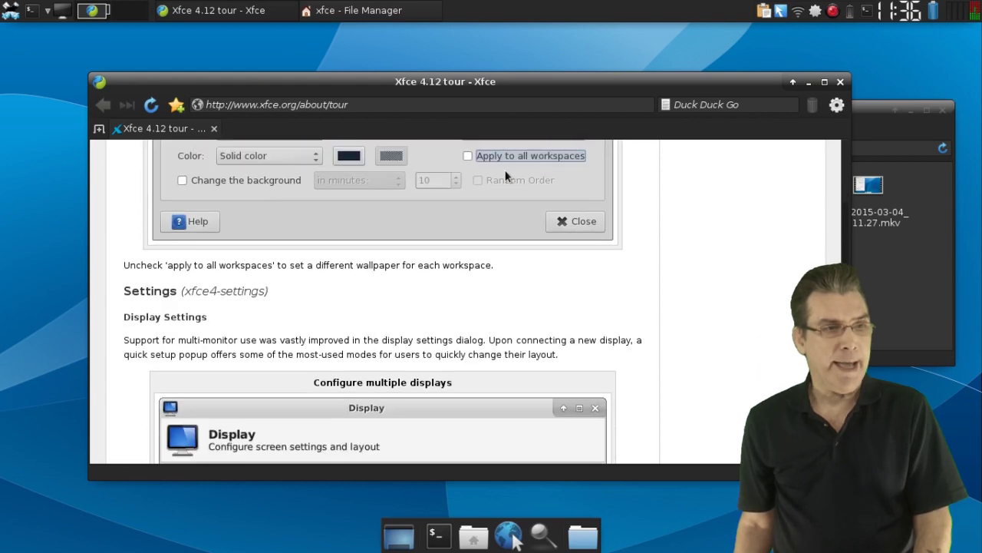
{"action": "scroll", "coordinate": [505, 177], "scroll_direction": "down", "scroll_amount": 15}
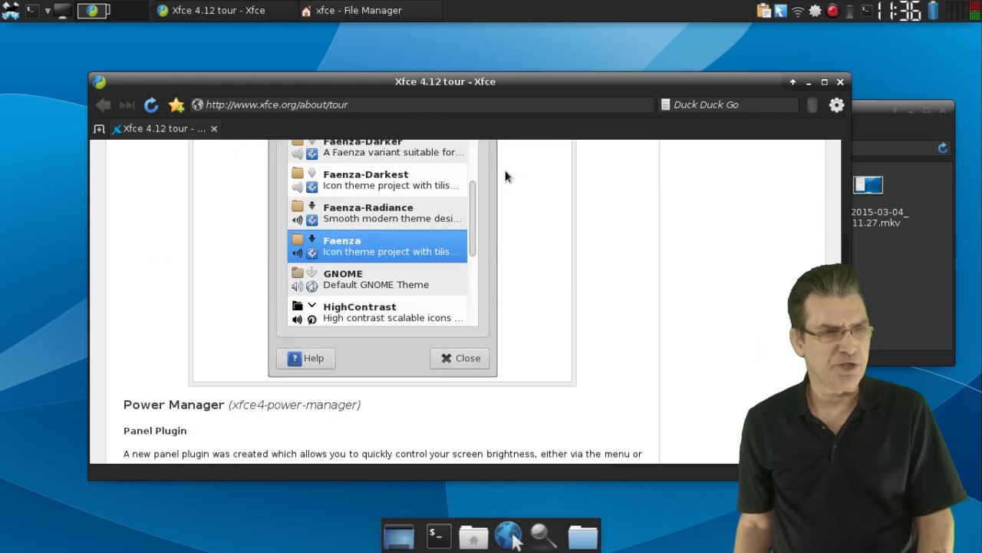
{"action": "scroll", "coordinate": [505, 176], "scroll_direction": "down", "scroll_amount": 4}
{"action": "scroll", "coordinate": [505, 176], "scroll_direction": "up", "scroll_amount": 2}
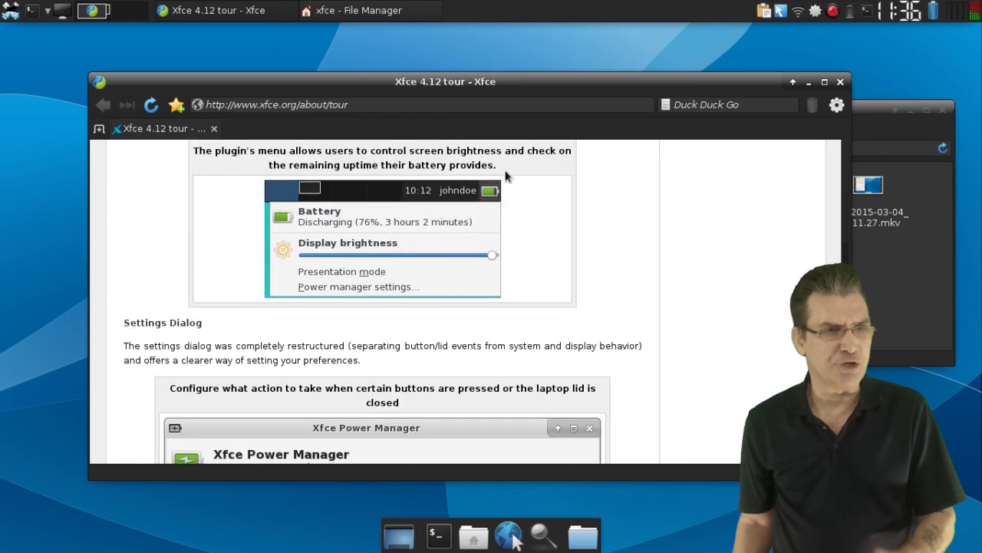
{"action": "scroll", "coordinate": [505, 176], "scroll_direction": "down", "scroll_amount": 4}
{"action": "scroll", "coordinate": [505, 175], "scroll_direction": "down", "scroll_amount": 15}
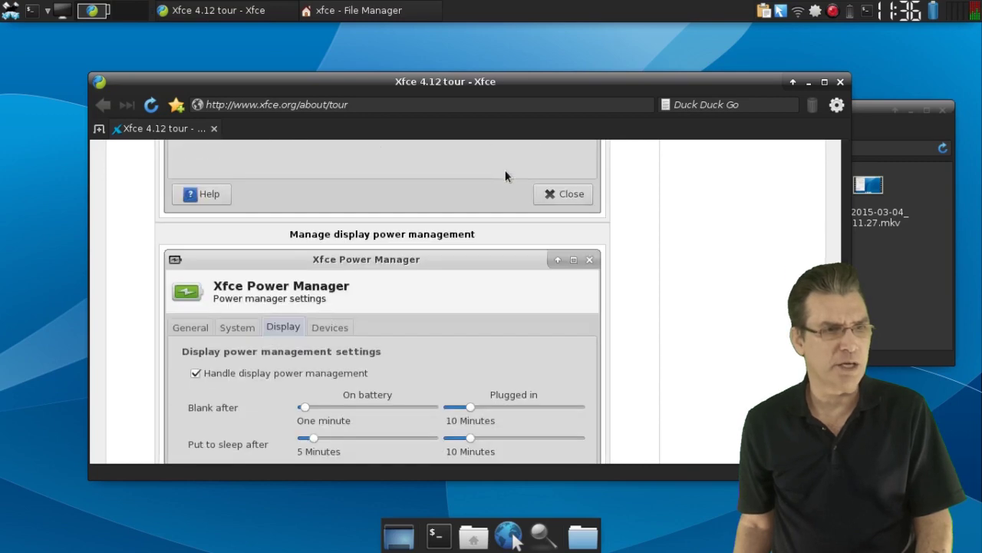
{"action": "scroll", "coordinate": [505, 175], "scroll_direction": "down", "scroll_amount": 15}
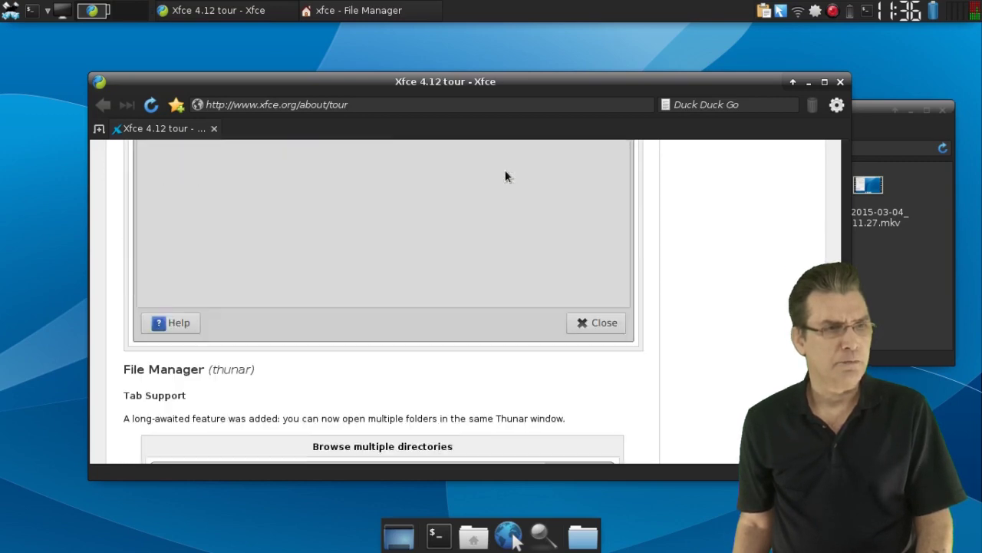
{"action": "scroll", "coordinate": [505, 176], "scroll_direction": "up", "scroll_amount": 5}
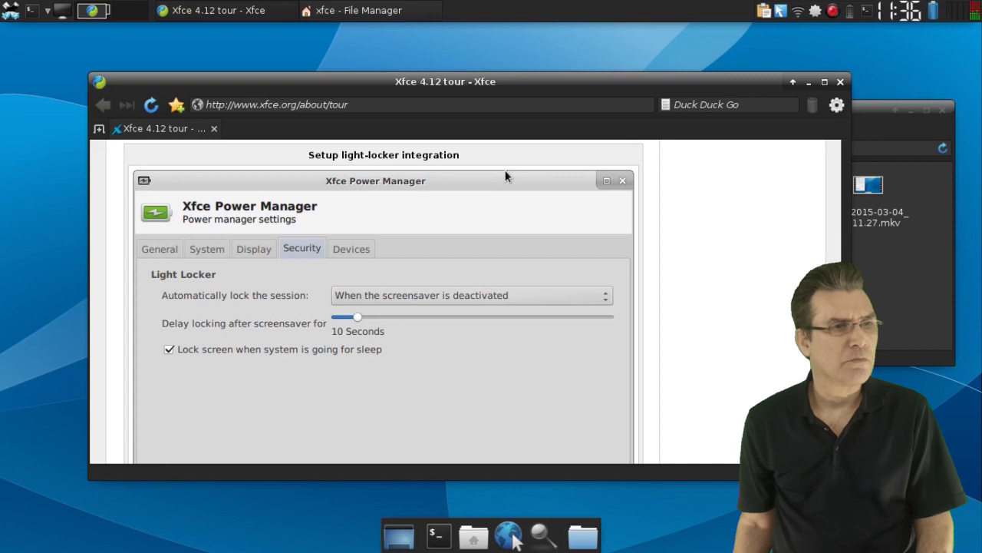
{"action": "scroll", "coordinate": [505, 177], "scroll_direction": "down", "scroll_amount": 10}
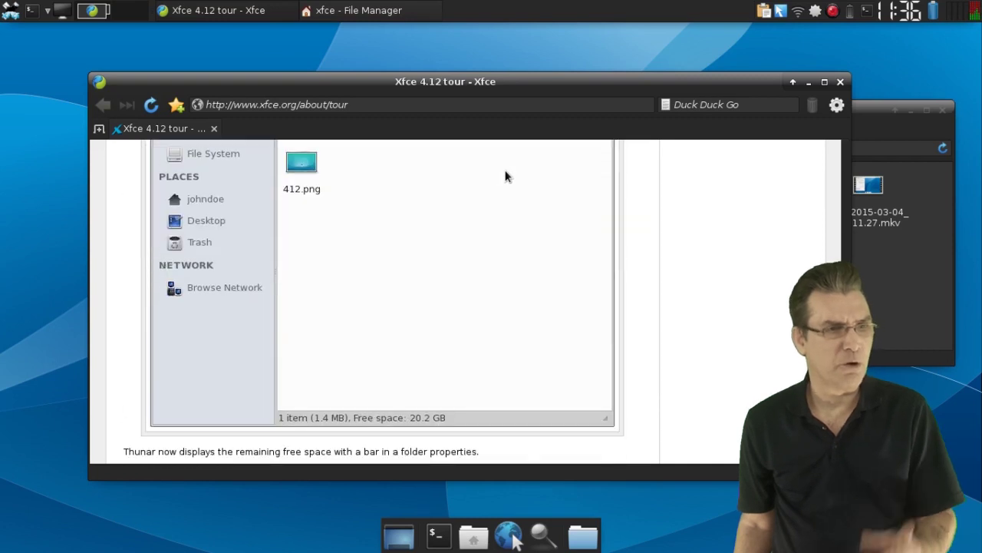
{"action": "scroll", "coordinate": [505, 176], "scroll_direction": "up", "scroll_amount": 3}
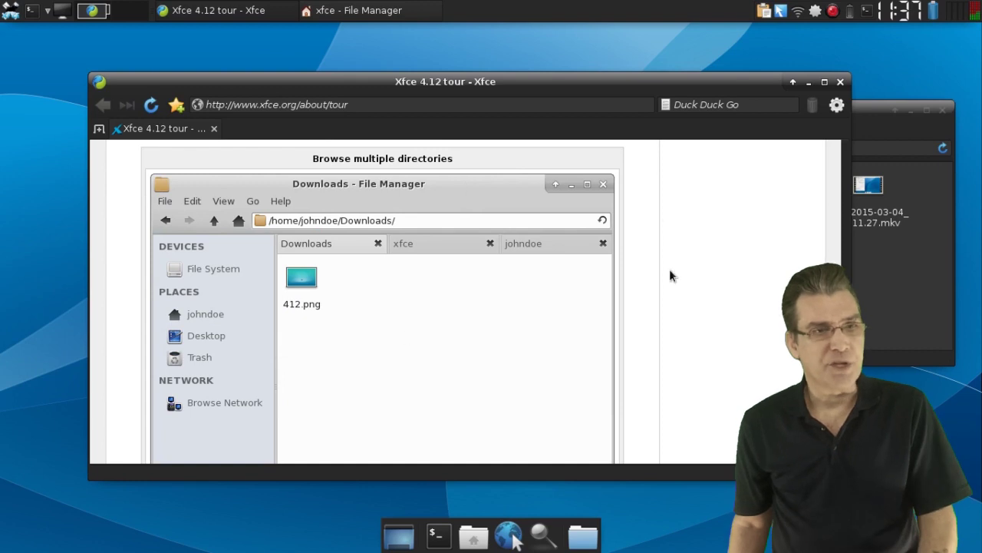
Step: Bring the home folder's file manager window forward and open the Manjaro folder in a new tab
{"action": "left_click", "coordinate": [358, 11]}
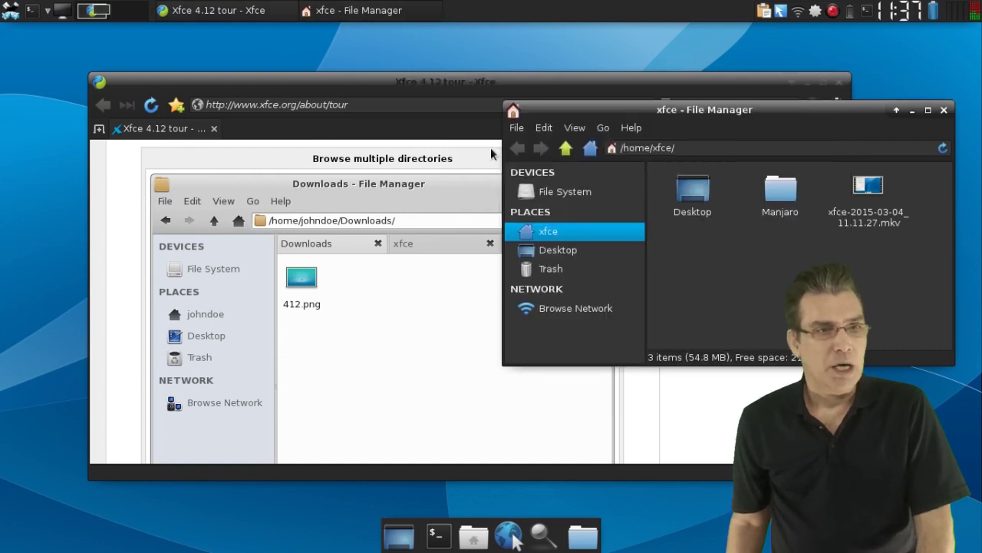
{"action": "right_click", "coordinate": [797, 220]}
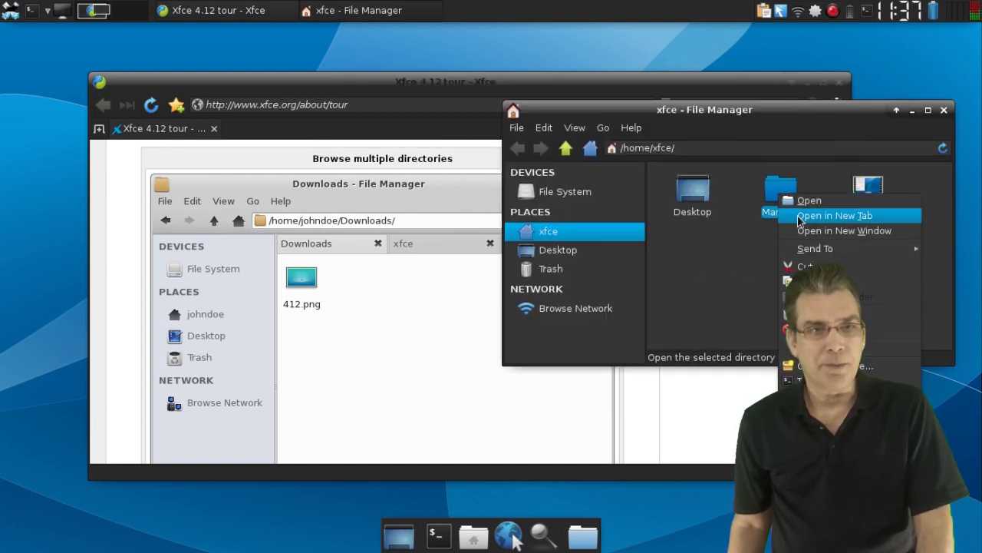
{"action": "left_click", "coordinate": [835, 215]}
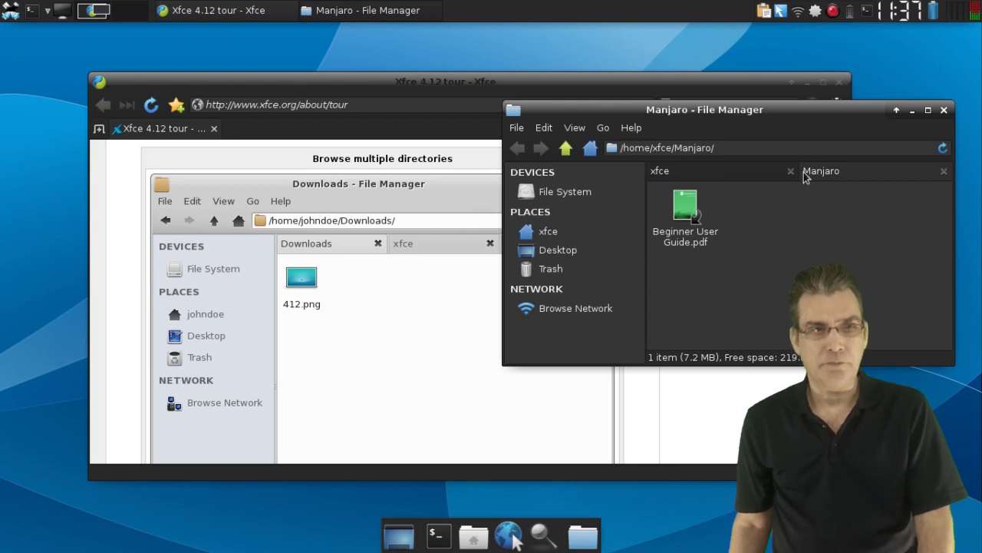
Step: Examine the disk usage in the Manjaro folder's properties from the xfce tab, then close the file manager
{"action": "left_click", "coordinate": [675, 173]}
{"action": "right_click", "coordinate": [789, 219]}
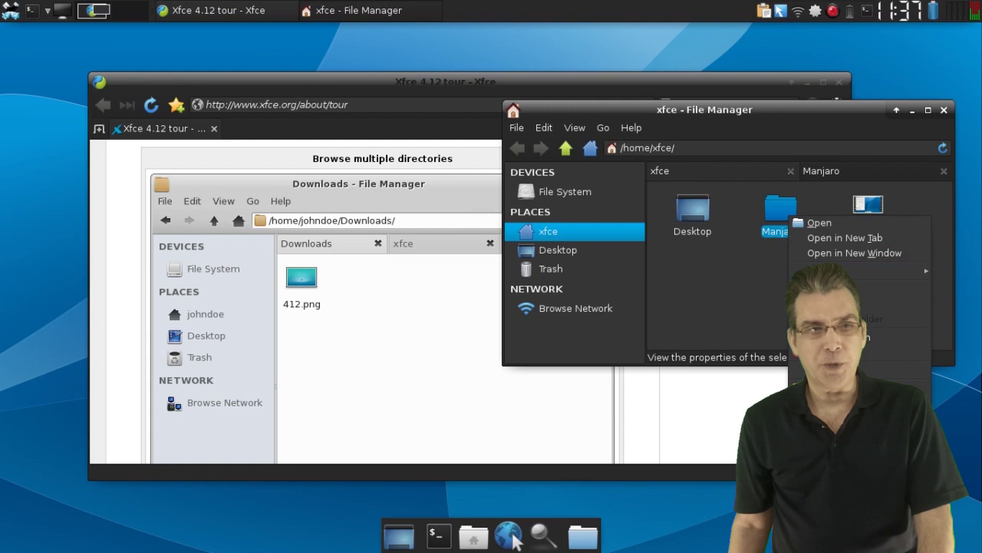
{"action": "left_click", "coordinate": [831, 434]}
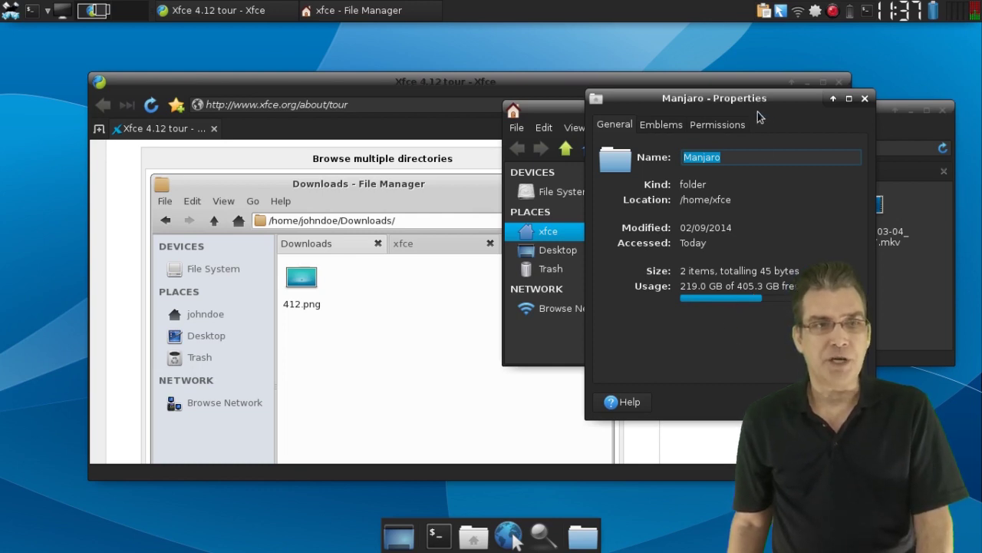
{"action": "left_click_drag", "start_coordinate": [758, 100], "coordinate": [774, 120]}
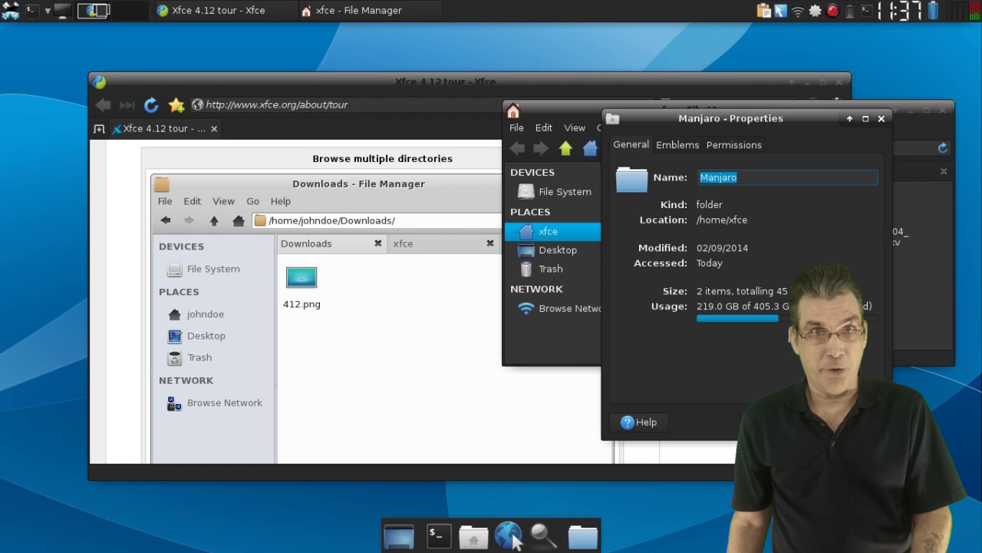
{"action": "left_click", "coordinate": [856, 422]}
{"action": "left_click_drag", "start_coordinate": [820, 111], "coordinate": [795, 121]}
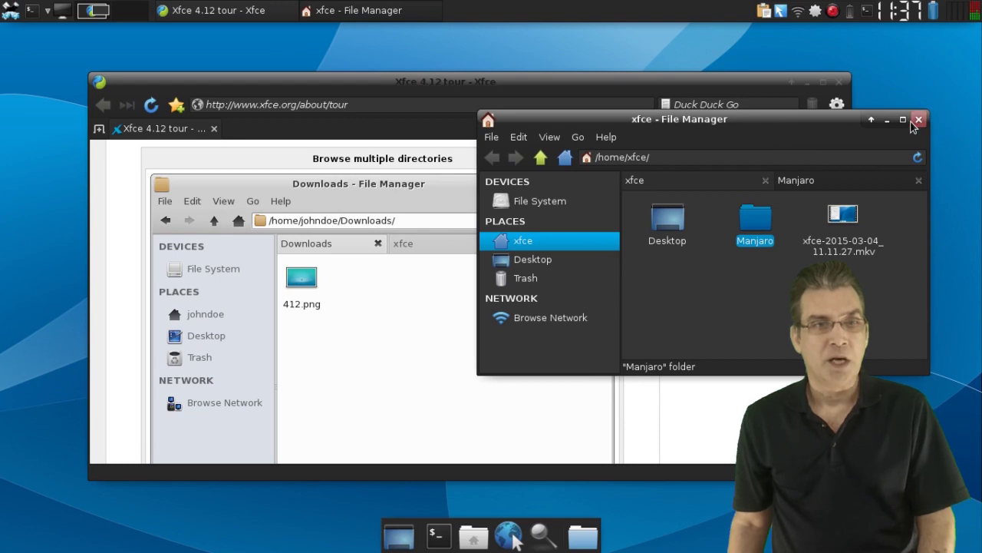
{"action": "left_click", "coordinate": [918, 120]}
Step: Read the rest of the tour's file manager section and the Parole Media Player examples for watching videos and listening to music
{"action": "scroll", "coordinate": [720, 269], "scroll_direction": "down", "scroll_amount": 12}
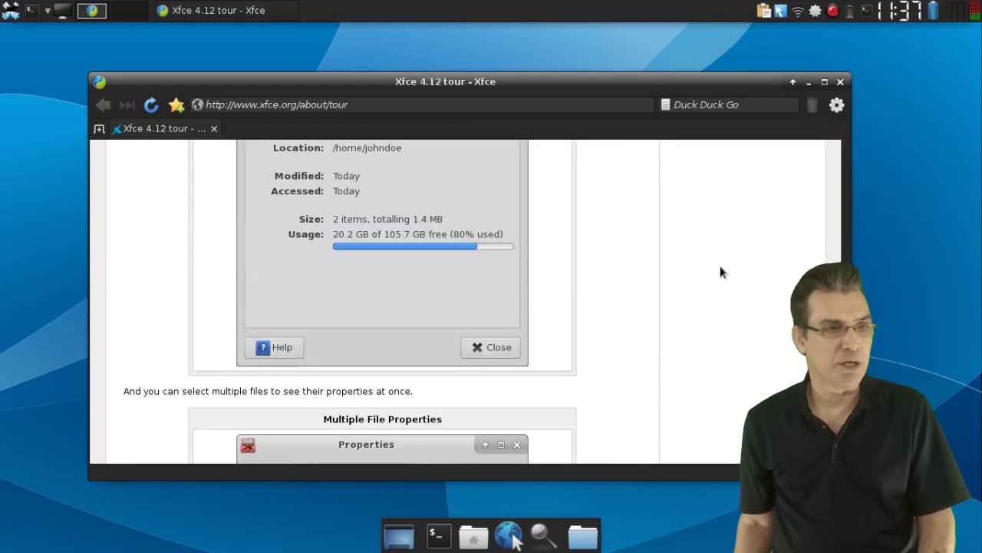
{"action": "scroll", "coordinate": [720, 266], "scroll_direction": "down", "scroll_amount": 15}
{"action": "scroll", "coordinate": [720, 272], "scroll_direction": "down", "scroll_amount": 15}
{"action": "scroll", "coordinate": [721, 267], "scroll_direction": "down", "scroll_amount": 15}
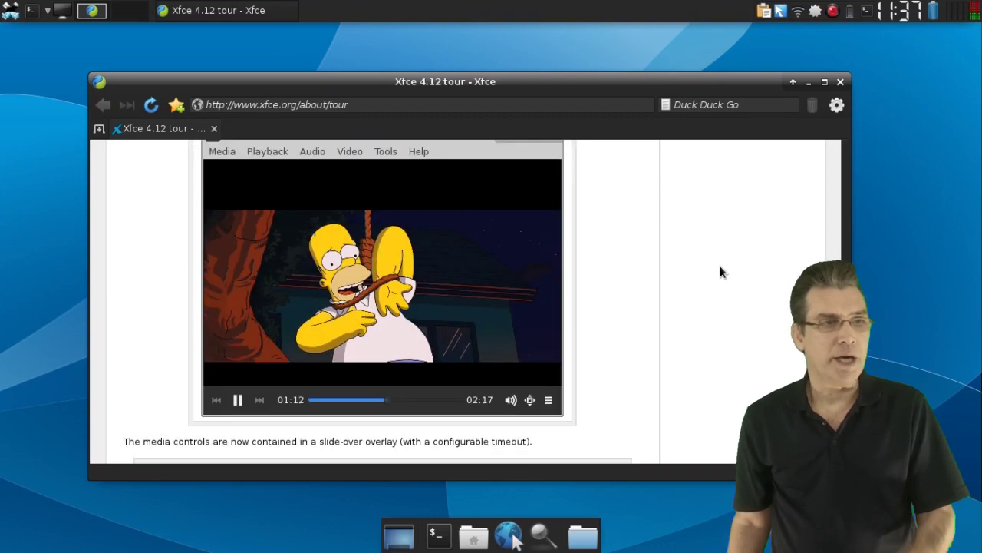
{"action": "scroll", "coordinate": [720, 272], "scroll_direction": "up", "scroll_amount": 1}
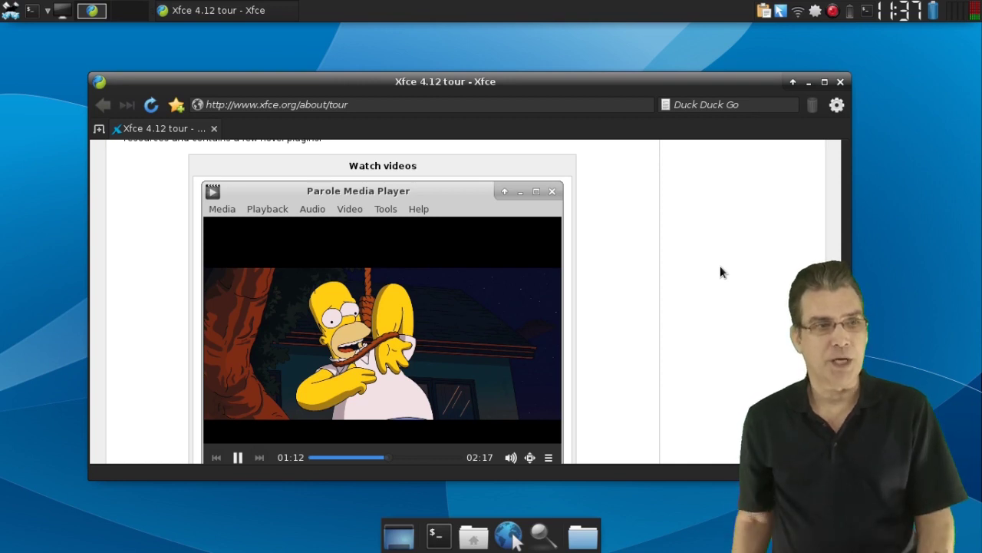
{"action": "scroll", "coordinate": [720, 267], "scroll_direction": "down", "scroll_amount": 6}
{"action": "scroll", "coordinate": [721, 269], "scroll_direction": "down", "scroll_amount": 3}
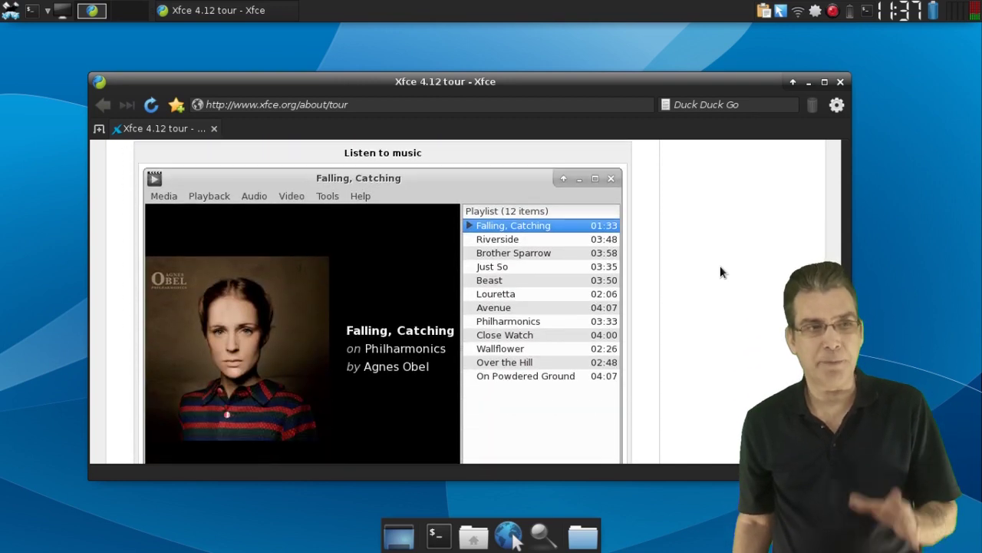
{"action": "scroll", "coordinate": [720, 269], "scroll_direction": "down", "scroll_amount": 1}
{"action": "scroll", "coordinate": [720, 266], "scroll_direction": "down", "scroll_amount": 1}
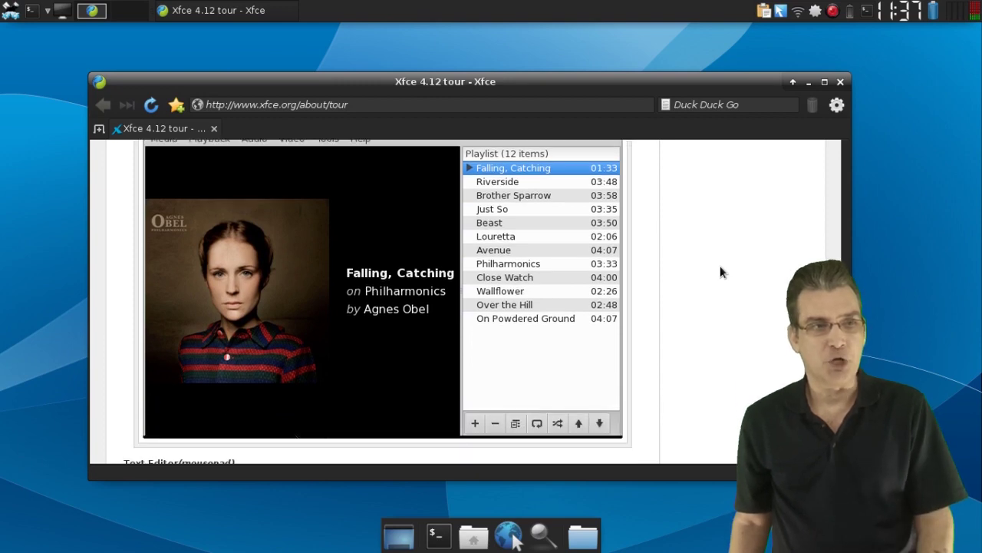
Step: Review the tour's Parole Media Player examples, then read the Mousepad settings section and the closing note on Xfce's portability
{"action": "scroll", "coordinate": [720, 265], "scroll_direction": "up", "scroll_amount": 8}
{"action": "scroll", "coordinate": [720, 266], "scroll_direction": "down", "scroll_amount": 5}
{"action": "scroll", "coordinate": [720, 272], "scroll_direction": "up", "scroll_amount": 5}
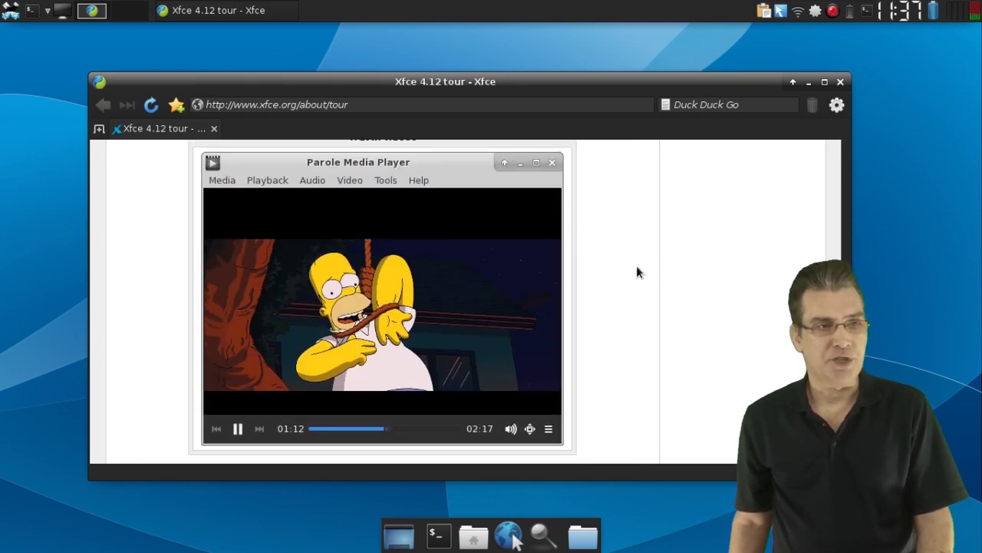
{"action": "scroll", "coordinate": [519, 291], "scroll_direction": "down", "scroll_amount": 7}
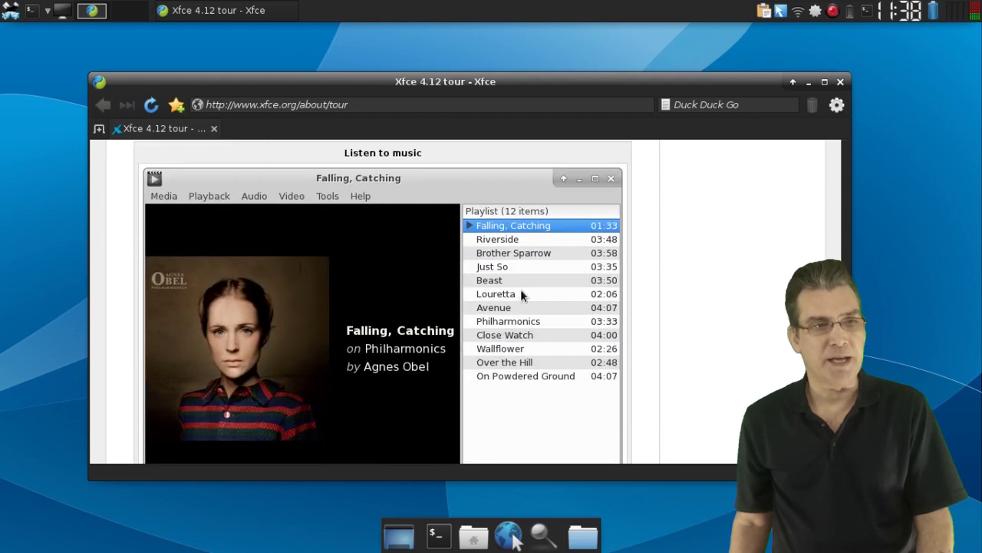
{"action": "scroll", "coordinate": [519, 290], "scroll_direction": "down", "scroll_amount": 1}
{"action": "scroll", "coordinate": [529, 265], "scroll_direction": "down", "scroll_amount": 7}
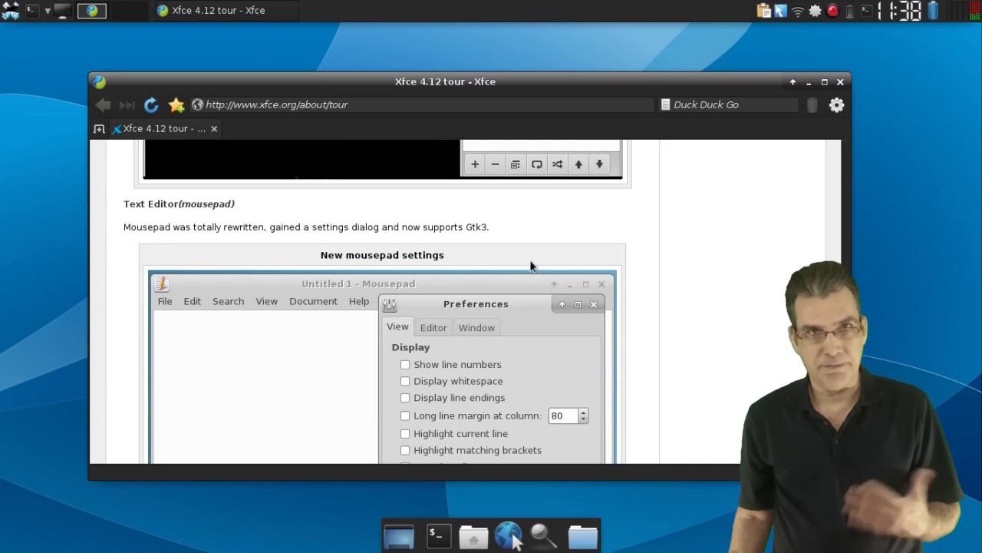
{"action": "scroll", "coordinate": [529, 264], "scroll_direction": "down", "scroll_amount": 2}
{"action": "scroll", "coordinate": [530, 266], "scroll_direction": "down", "scroll_amount": 1}
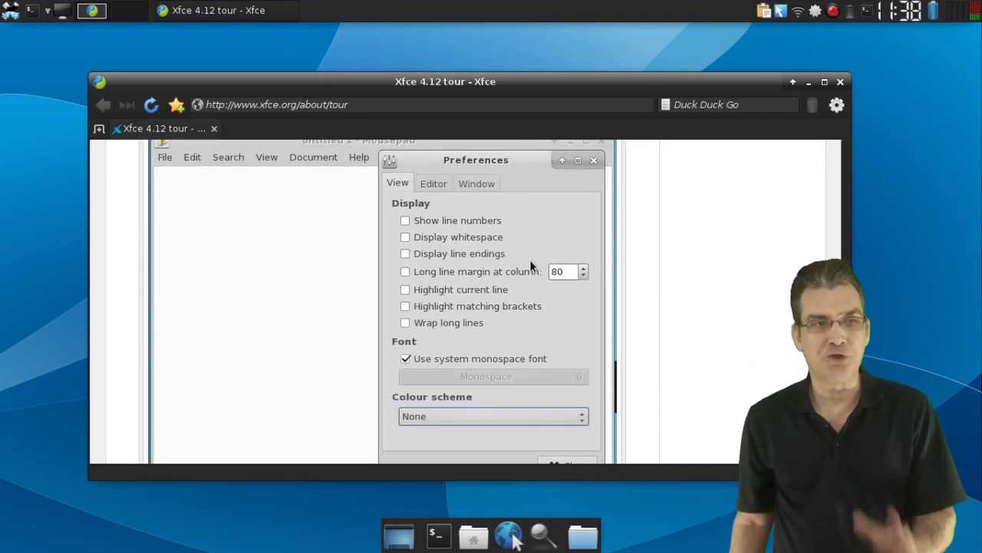
{"action": "scroll", "coordinate": [506, 235], "scroll_direction": "down", "scroll_amount": 3}
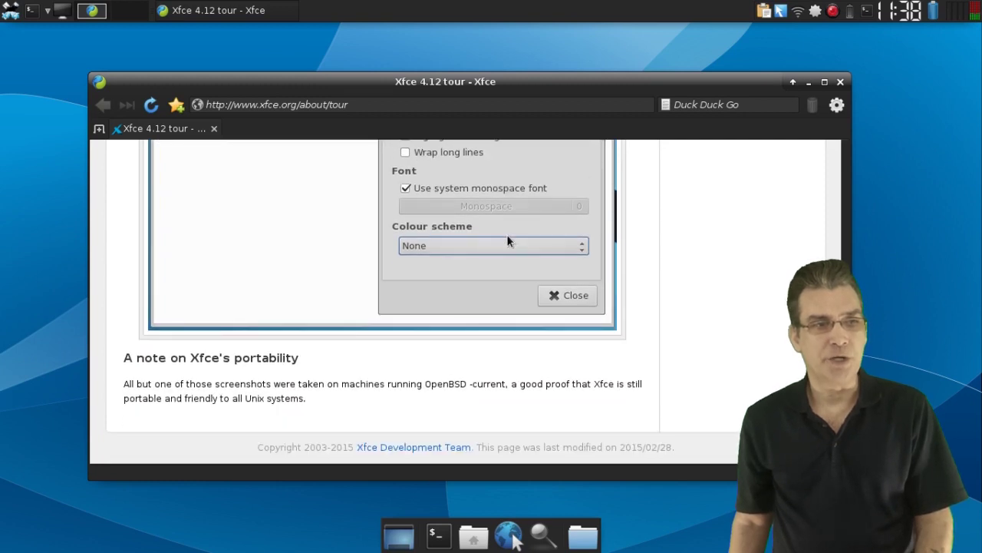
Step: Look back over the tour from the media player section to the freespace bar section, then close the web browser
{"action": "scroll", "coordinate": [506, 235], "scroll_direction": "up", "scroll_amount": 5}
{"action": "scroll", "coordinate": [507, 237], "scroll_direction": "up", "scroll_amount": 3}
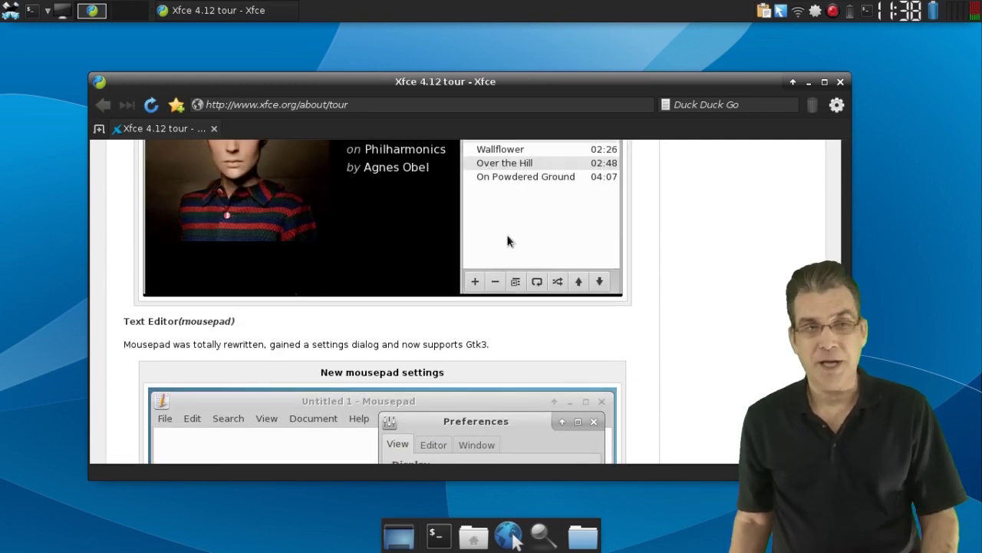
{"action": "scroll", "coordinate": [686, 278], "scroll_direction": "up", "scroll_amount": 10}
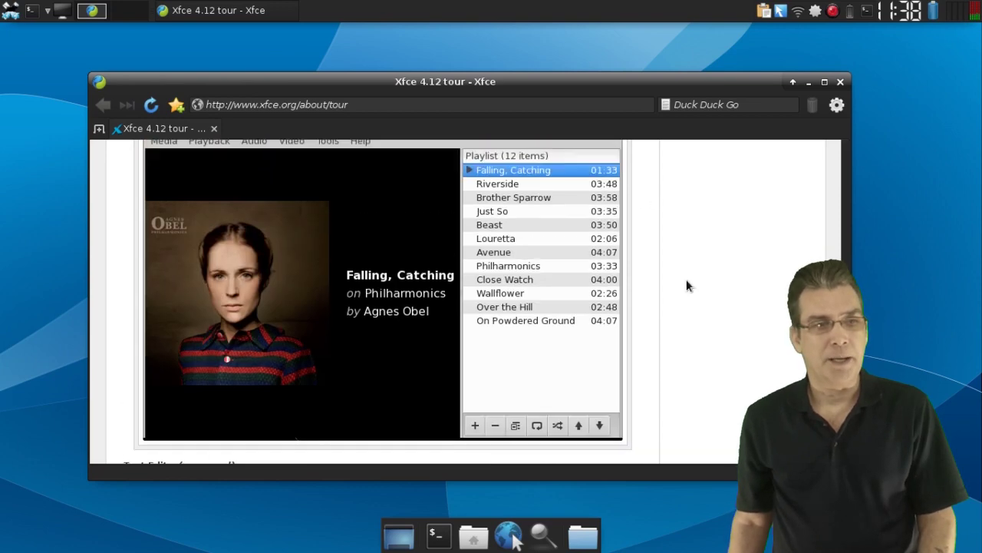
{"action": "scroll", "coordinate": [686, 278], "scroll_direction": "up", "scroll_amount": 1}
{"action": "right_click", "coordinate": [686, 278]}
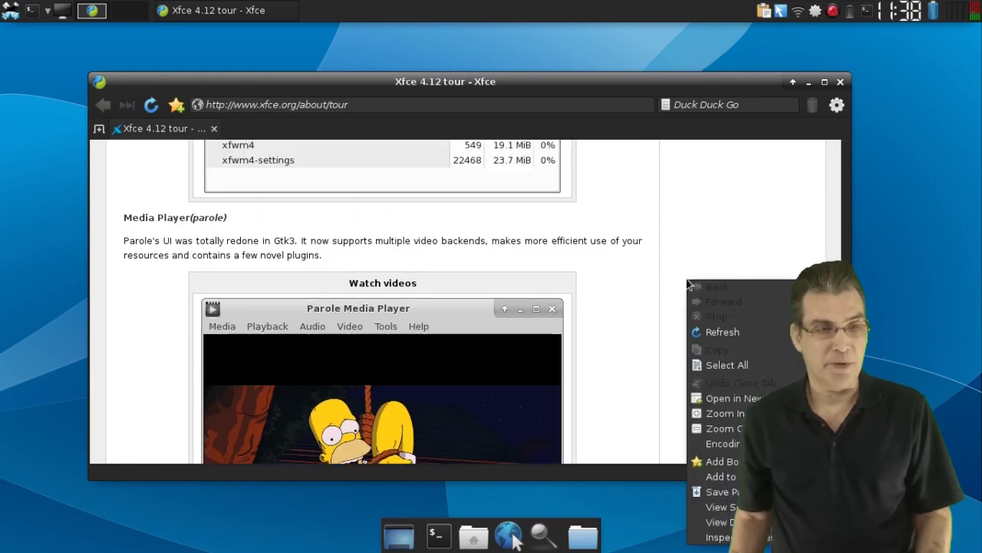
{"action": "left_click", "coordinate": [700, 224]}
{"action": "scroll", "coordinate": [701, 223], "scroll_direction": "up", "scroll_amount": 15}
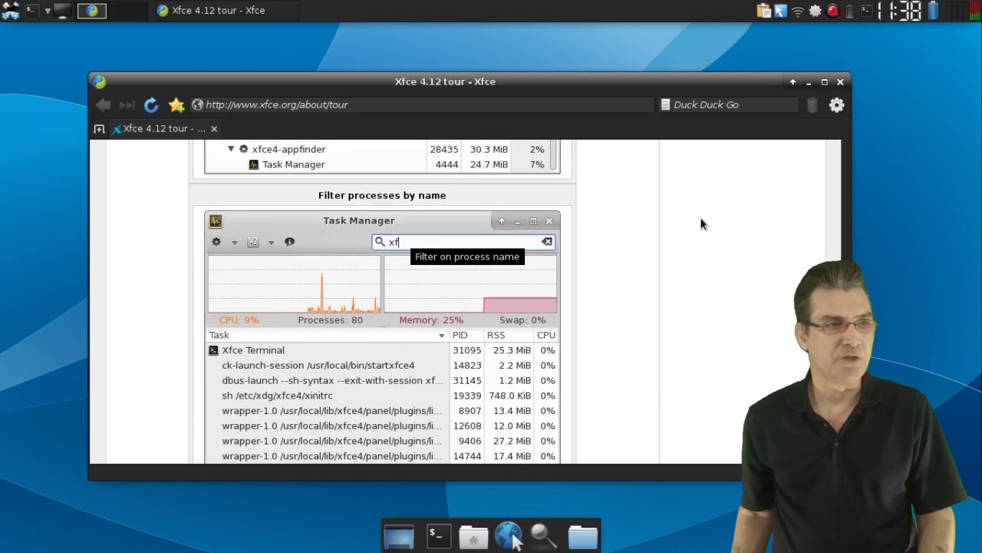
{"action": "scroll", "coordinate": [701, 224], "scroll_direction": "up", "scroll_amount": 20}
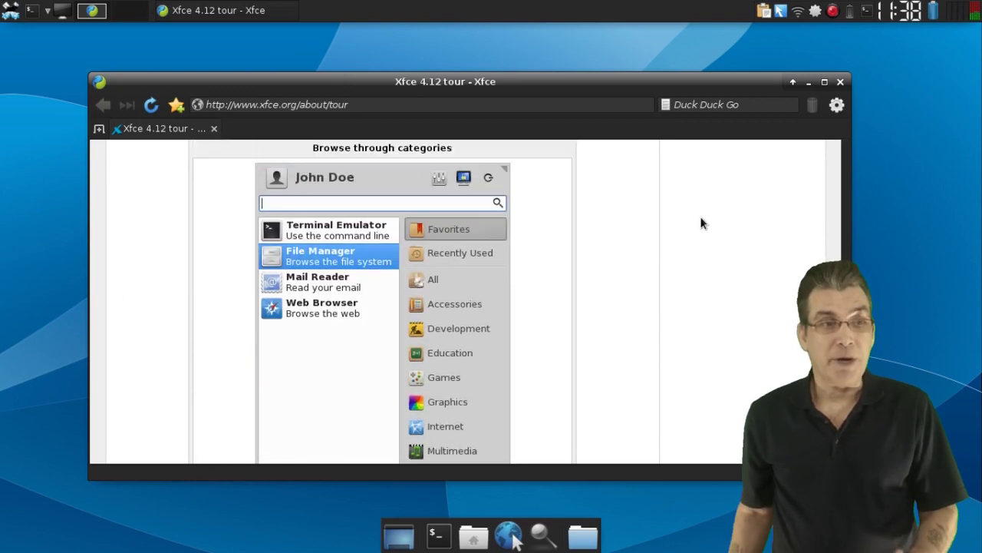
{"action": "scroll", "coordinate": [701, 224], "scroll_direction": "up", "scroll_amount": 5}
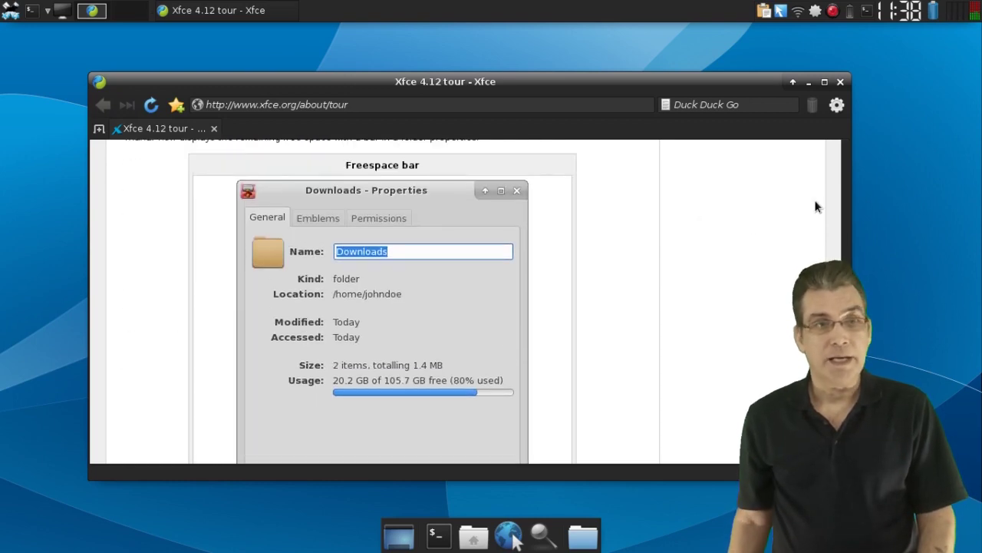
{"action": "left_click", "coordinate": [840, 82]}
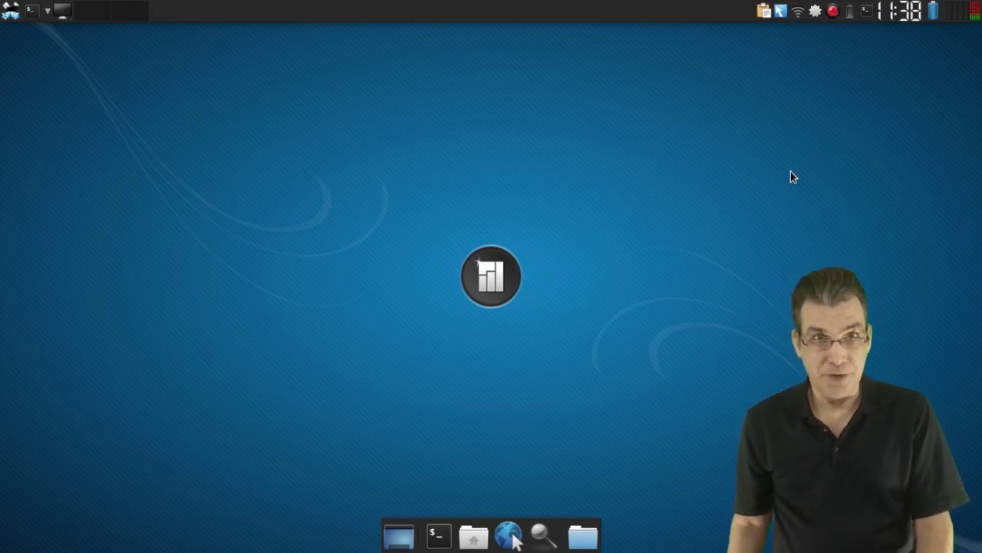
Step: Open Preferred Applications from the Xfce settings manager and compare it with the favorites in the applications menu
{"action": "left_click", "coordinate": [9, 13]}
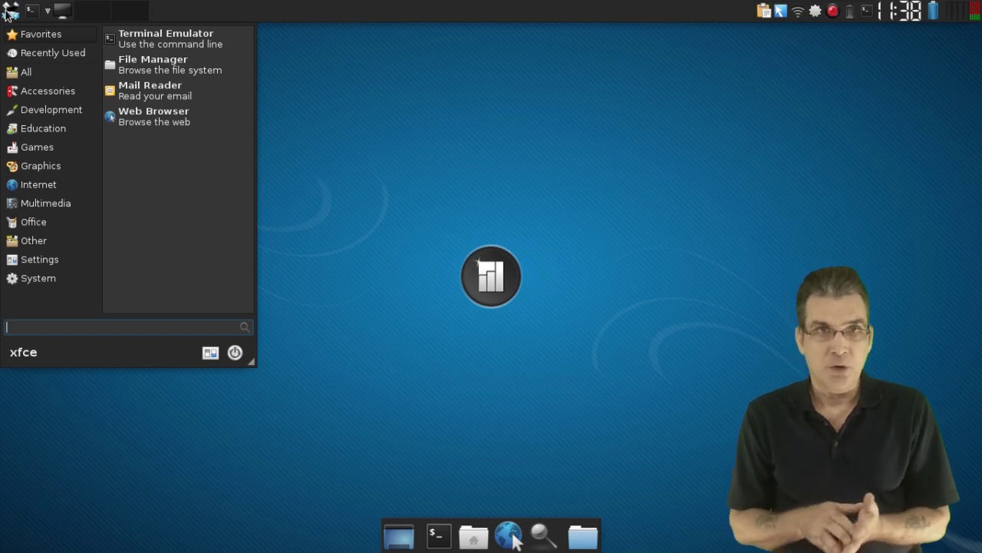
{"action": "left_click", "coordinate": [211, 353]}
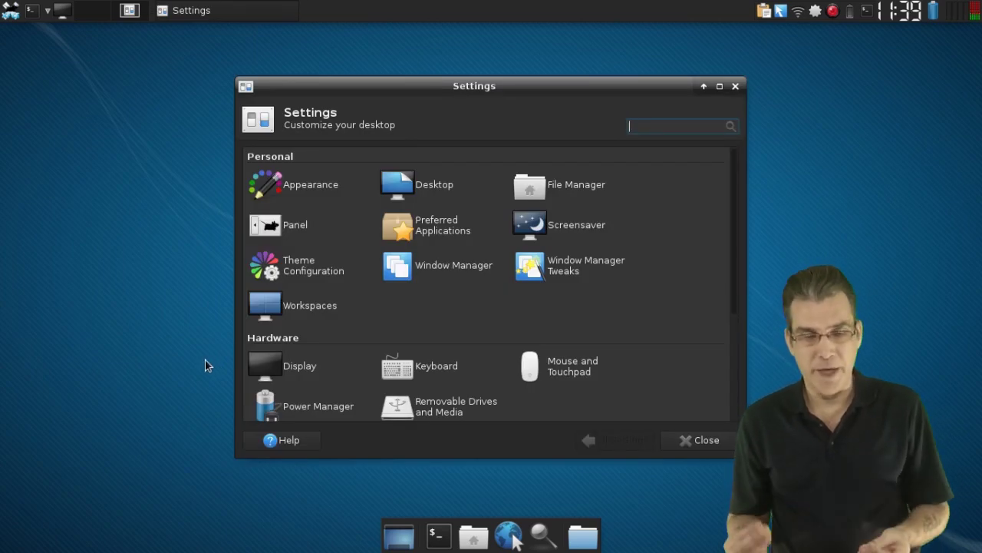
{"action": "left_click", "coordinate": [399, 225]}
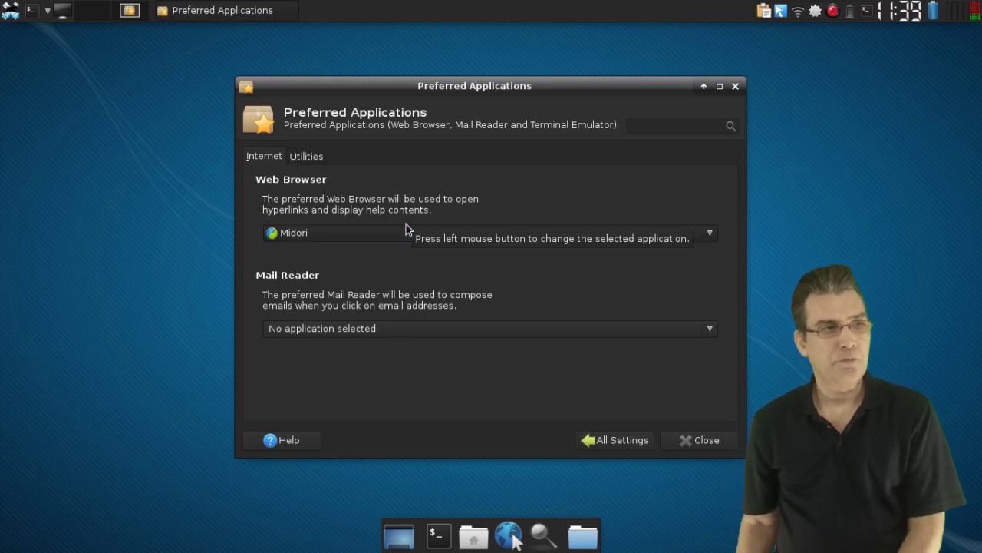
{"action": "left_click", "coordinate": [10, 10]}
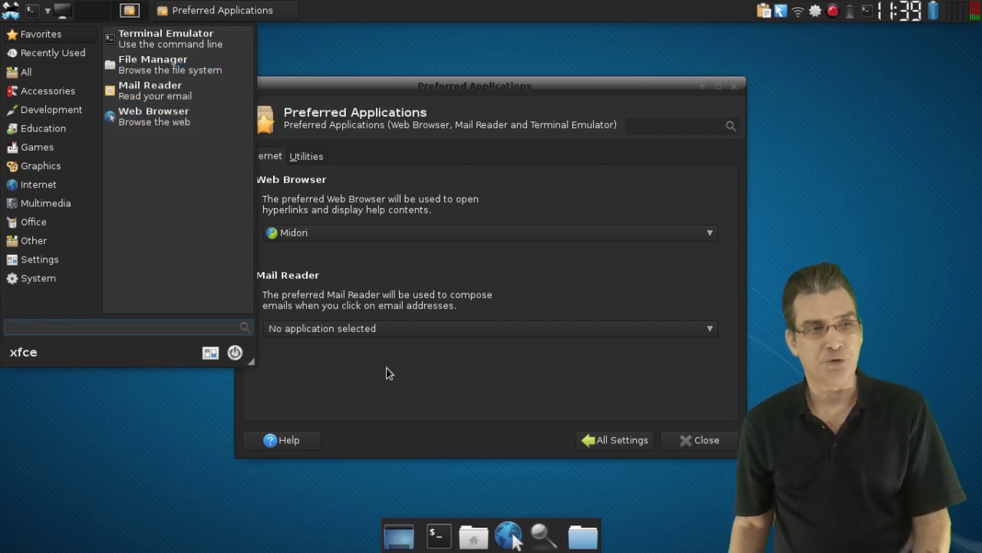
{"action": "left_click", "coordinate": [394, 393]}
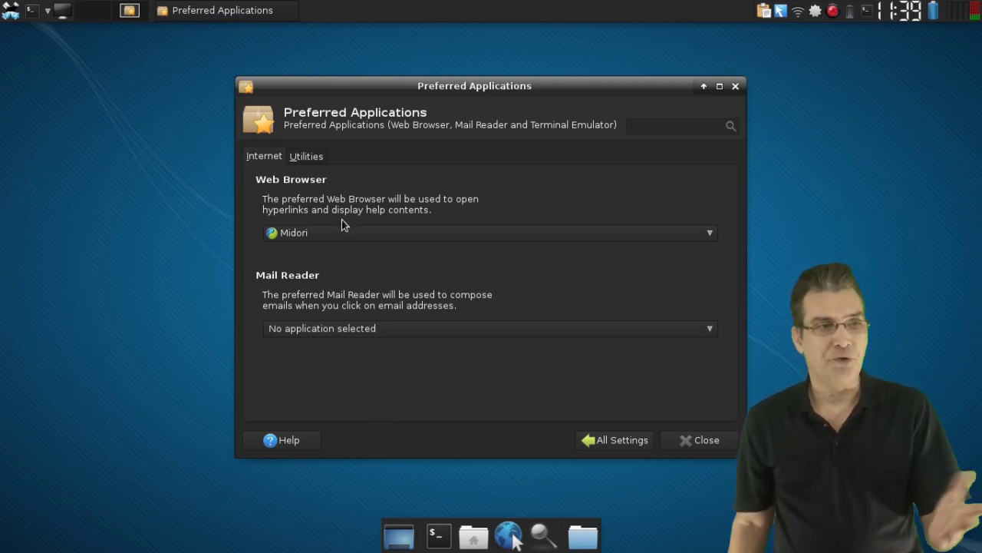
Step: Check the preferred web browser choices, keeping Midori, and view the custom mail reader chooser without selecting an application
{"action": "left_click", "coordinate": [305, 239]}
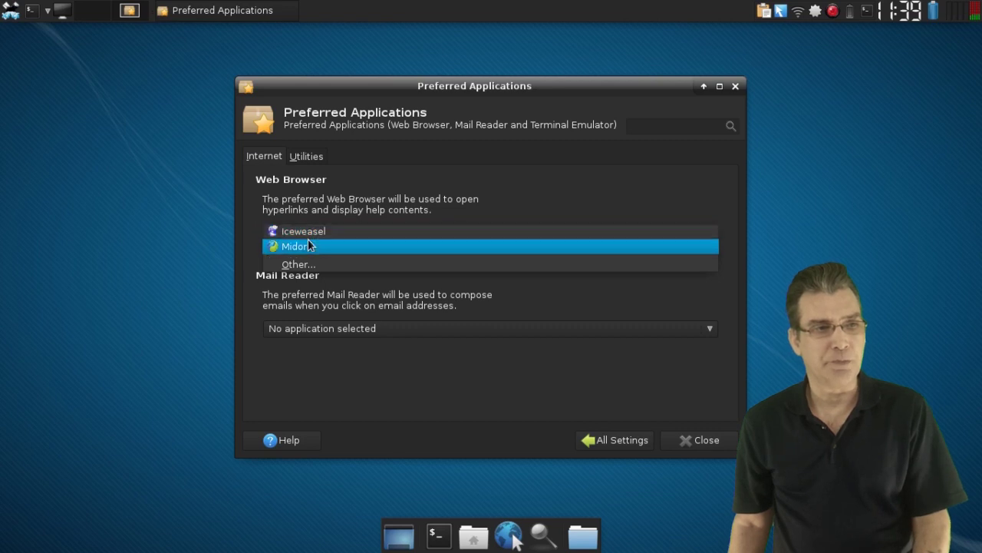
{"action": "left_click", "coordinate": [307, 246]}
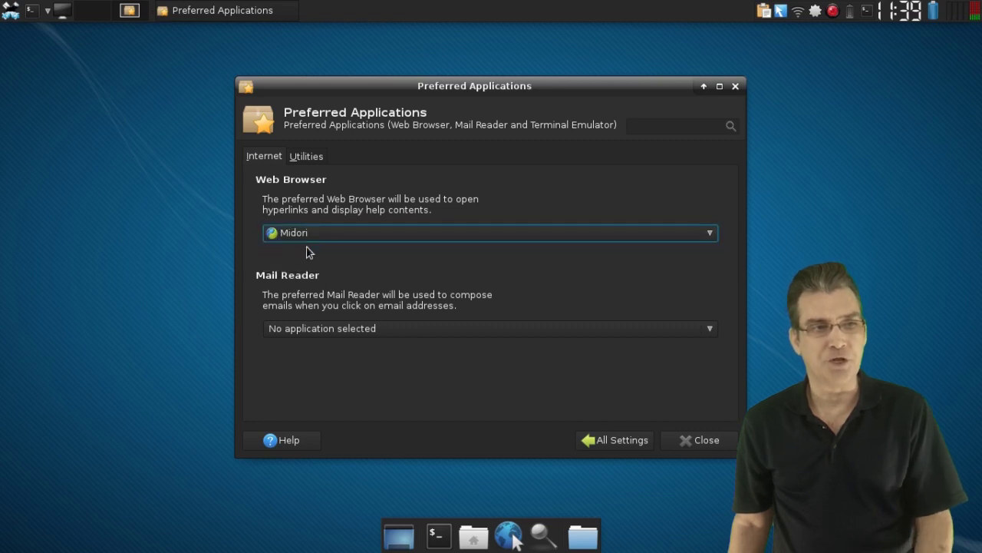
{"action": "left_click", "coordinate": [320, 329]}
{"action": "left_click", "coordinate": [321, 330]}
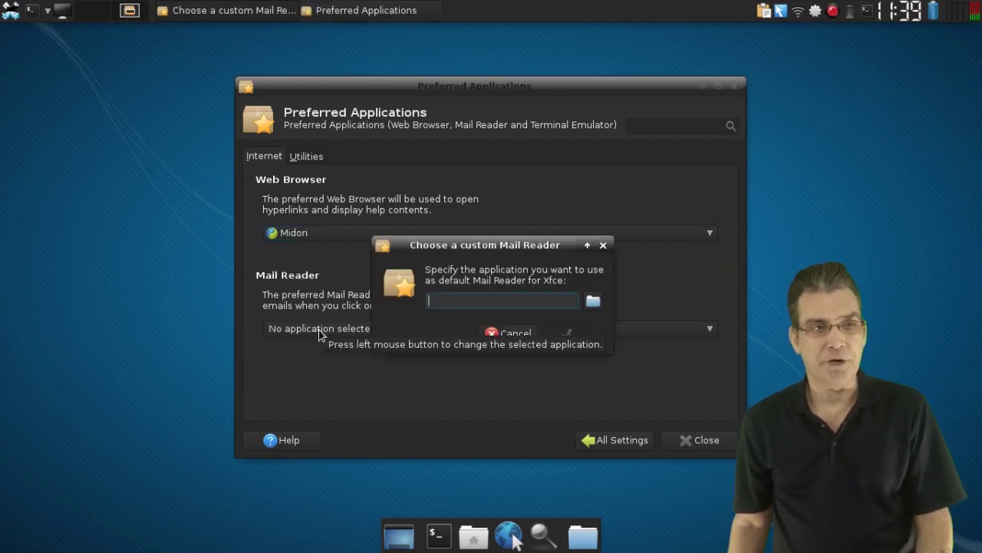
{"action": "left_click", "coordinate": [603, 245]}
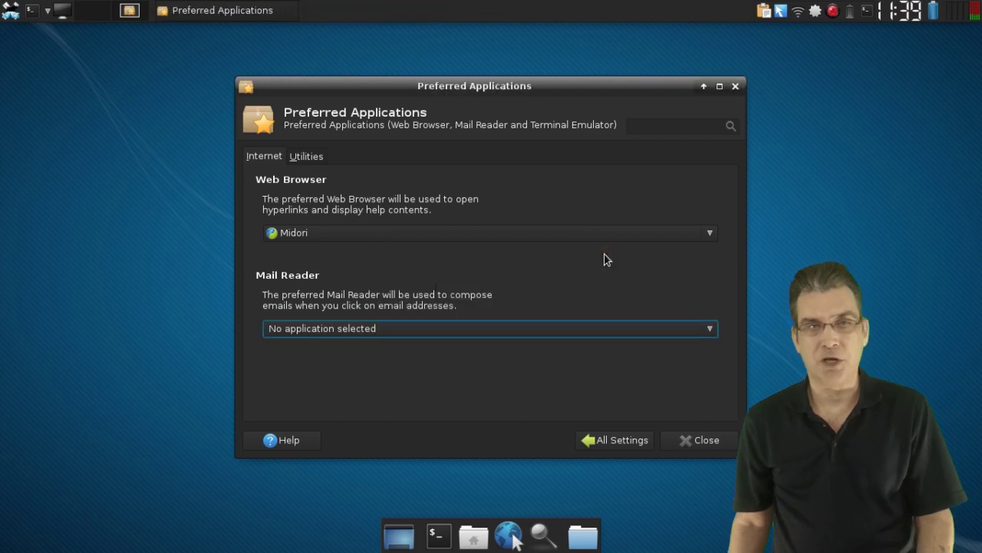
Step: Set PCMan File Manager as the preferred file manager in the utilities settings
{"action": "left_click", "coordinate": [300, 158]}
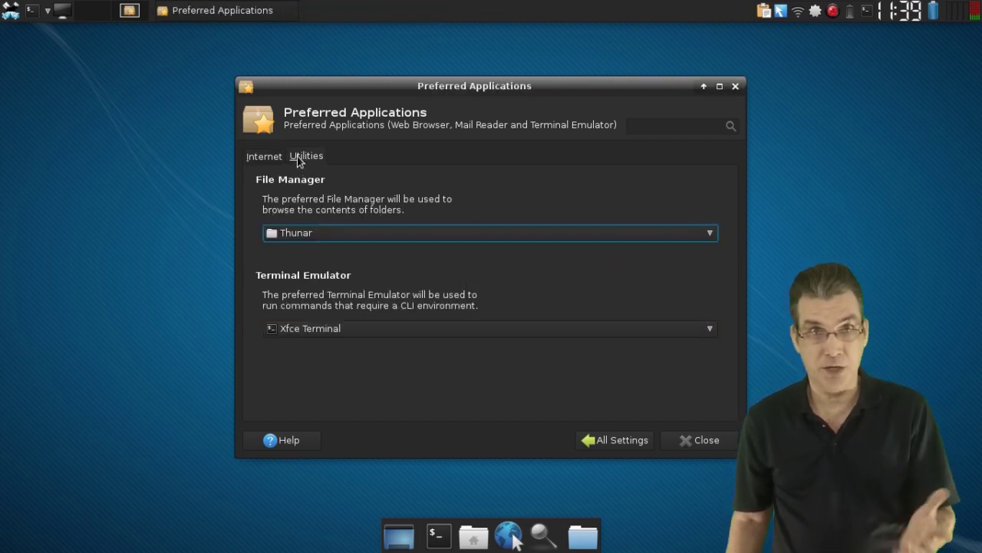
{"action": "left_click", "coordinate": [320, 236]}
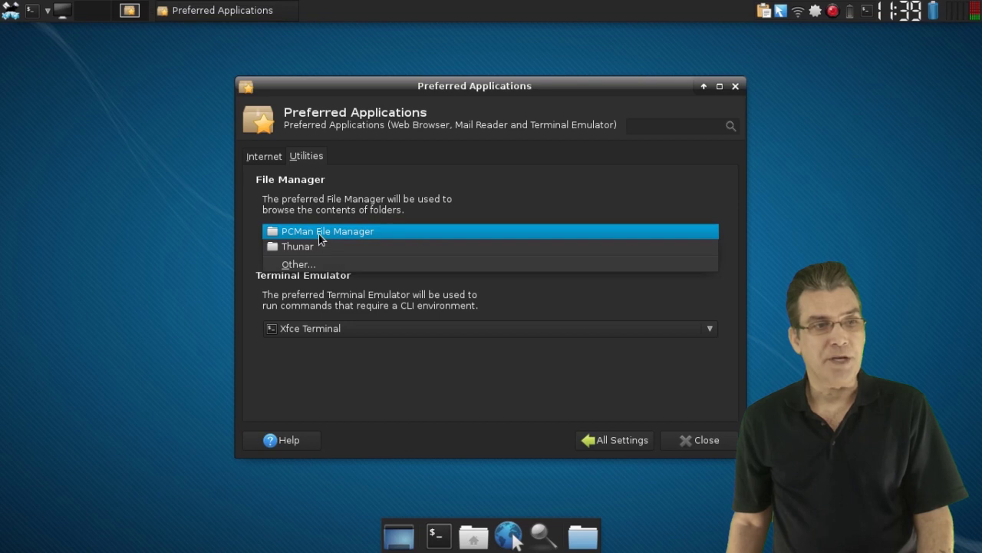
{"action": "left_click", "coordinate": [319, 235]}
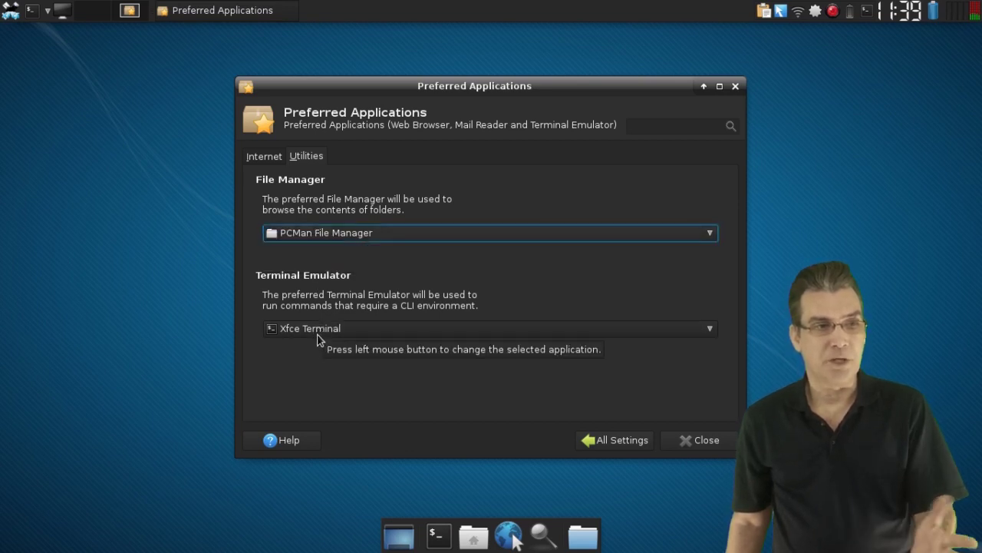
Step: Check the drop-down terminal and the available terminal emulators, keeping Xfce Terminal, then close the settings manager
{"action": "left_click", "coordinate": [30, 12]}
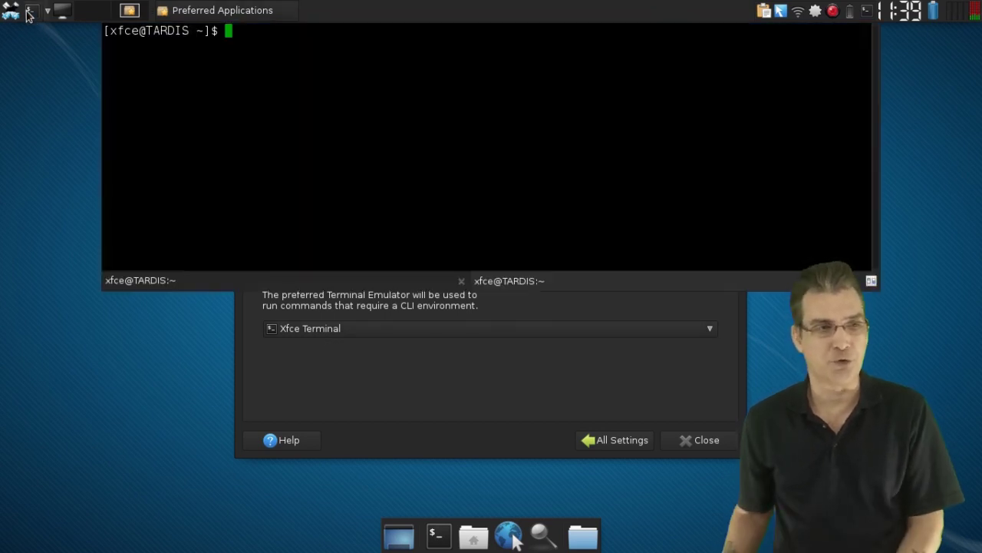
{"action": "left_click", "coordinate": [49, 118]}
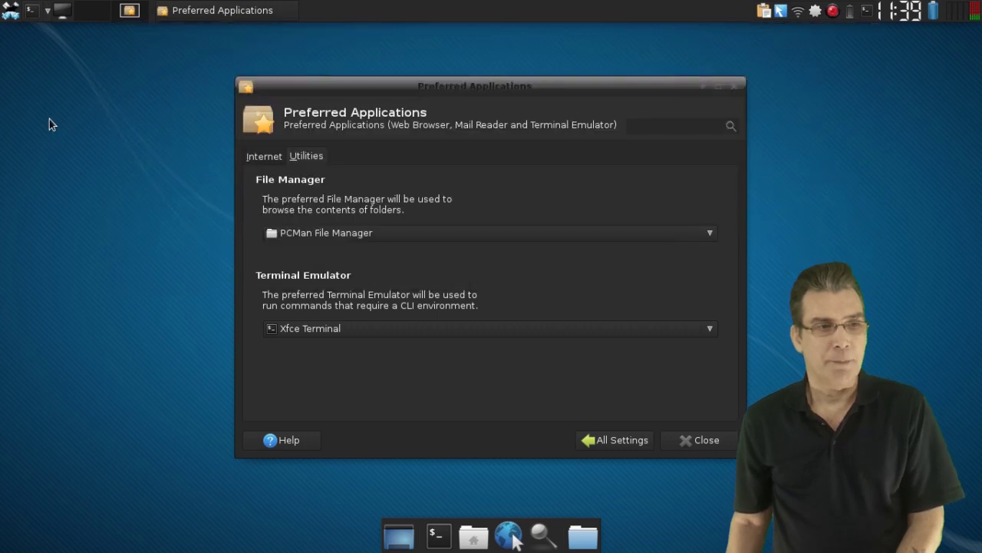
{"action": "left_click", "coordinate": [289, 328]}
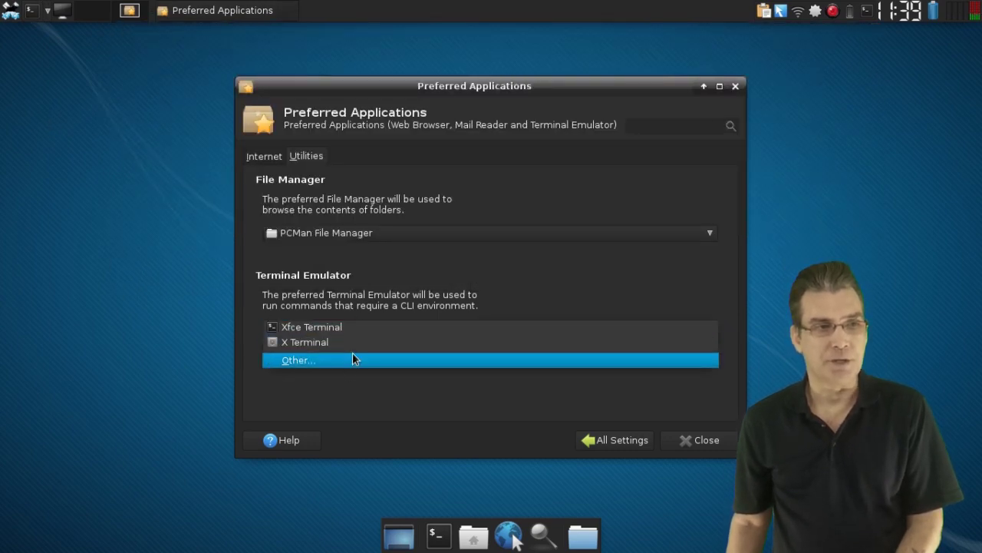
{"action": "left_click", "coordinate": [348, 401]}
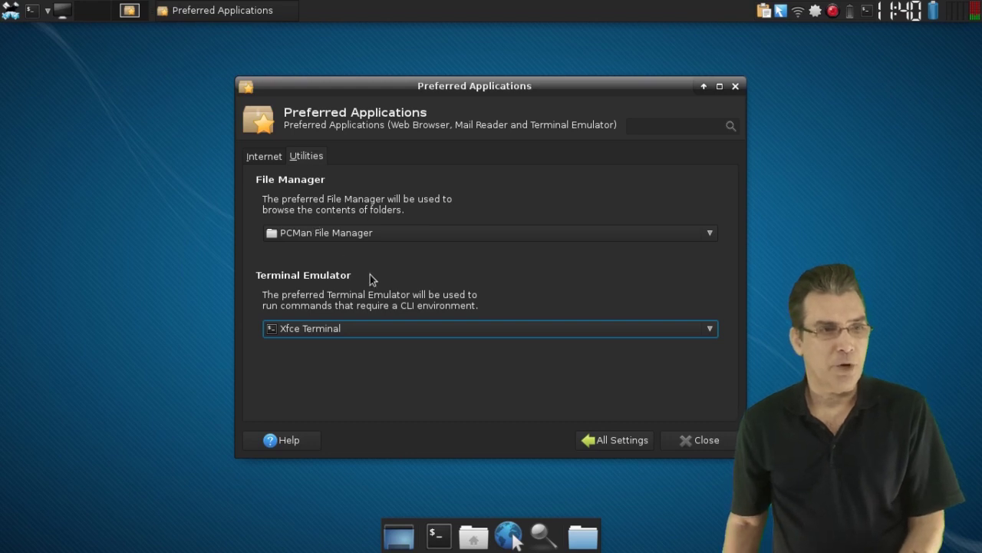
{"action": "left_click", "coordinate": [601, 448]}
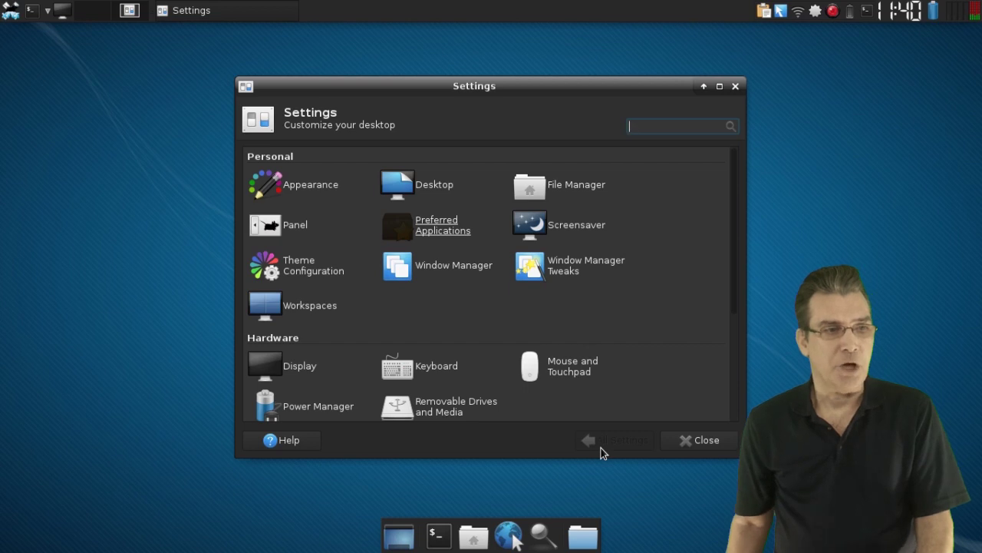
{"action": "left_click", "coordinate": [696, 451]}
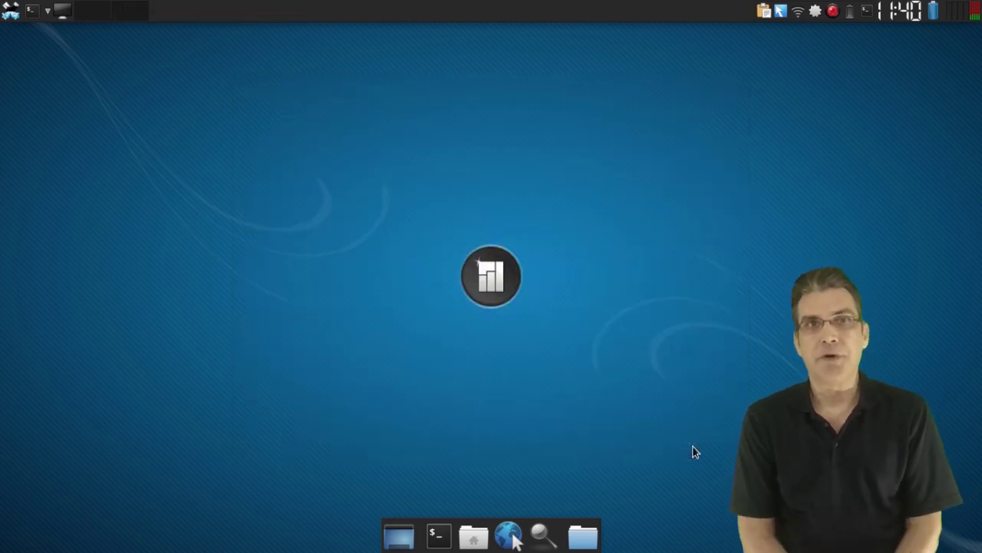